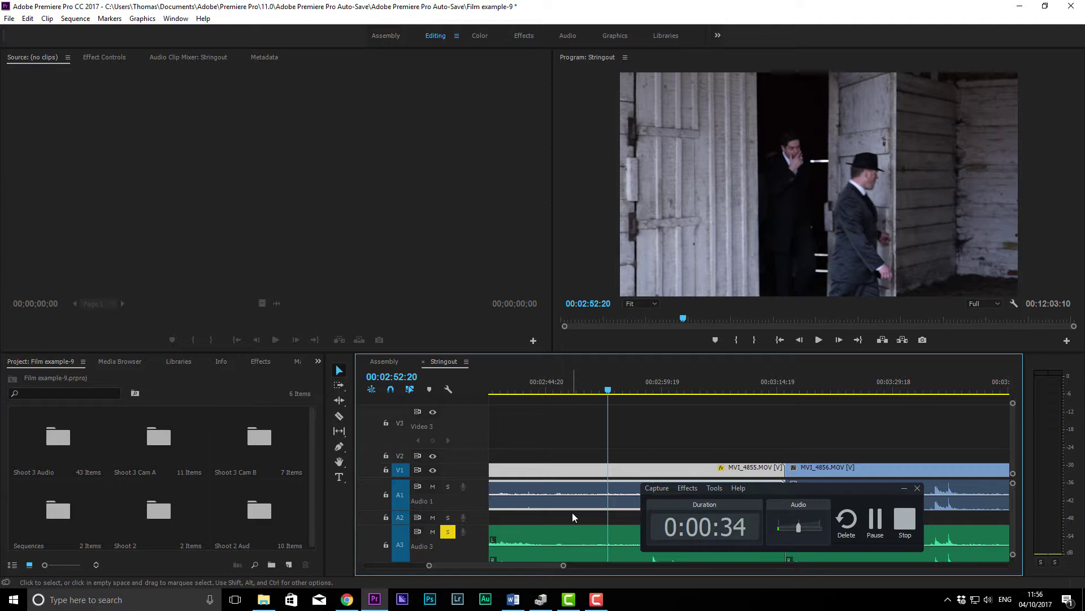
click(687, 490)
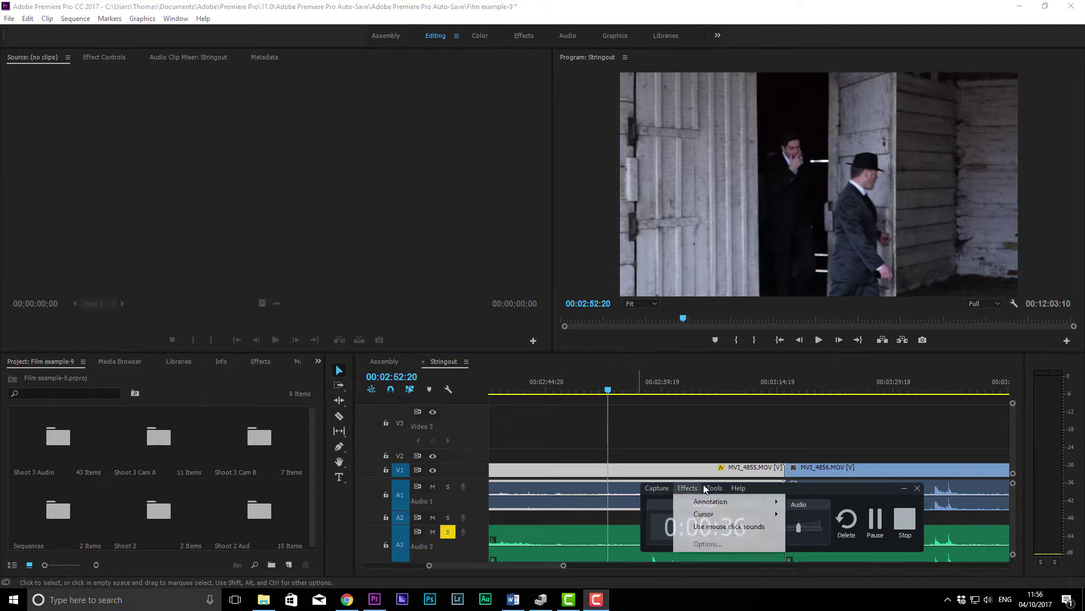
click(823, 481)
drag(826, 484, 1003, 603)
Step: Deselect the timeline clips, check the Assembly sequence and return to the Stringout sequence
click(549, 390)
click(552, 425)
click(385, 360)
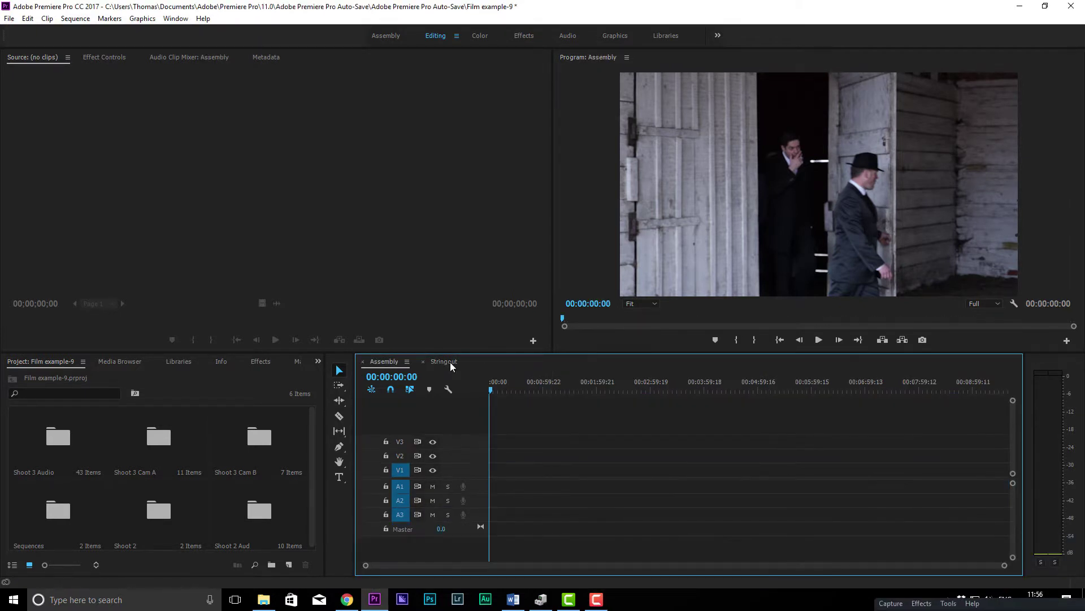
click(443, 362)
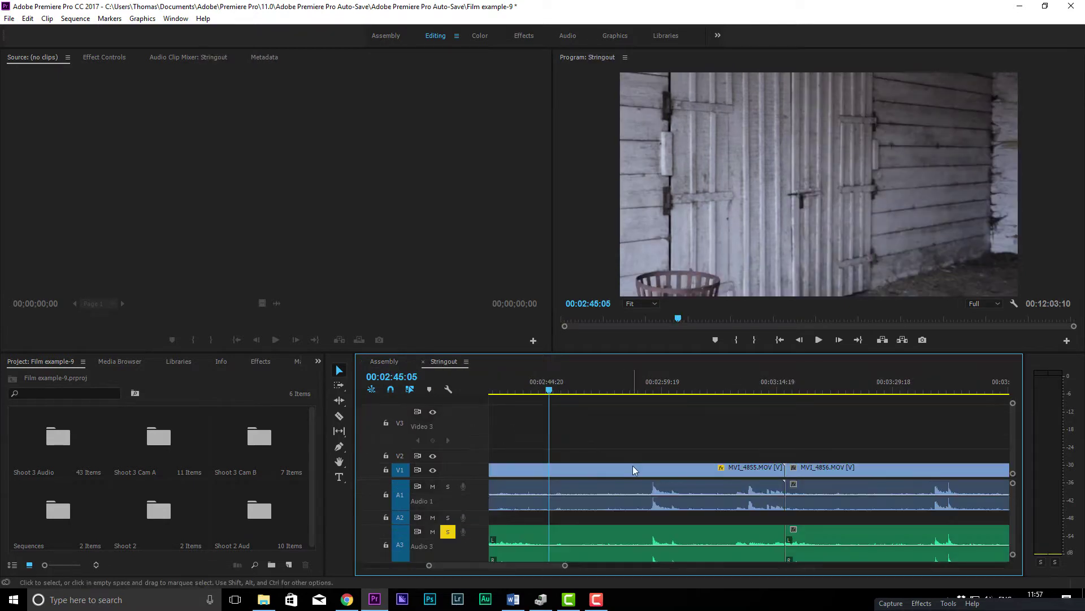
Step: Scrub through the whole Stringout timeline to review the camera clips and their matching audio
scroll(630, 458, down, 10)
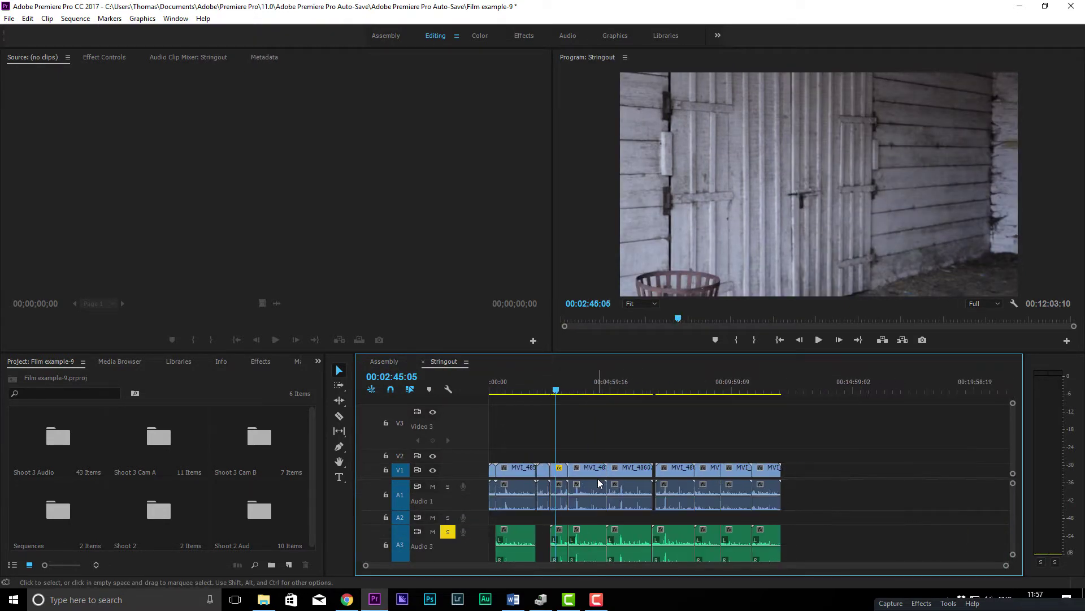
key(equal)
click(598, 375)
drag(598, 374, 626, 374)
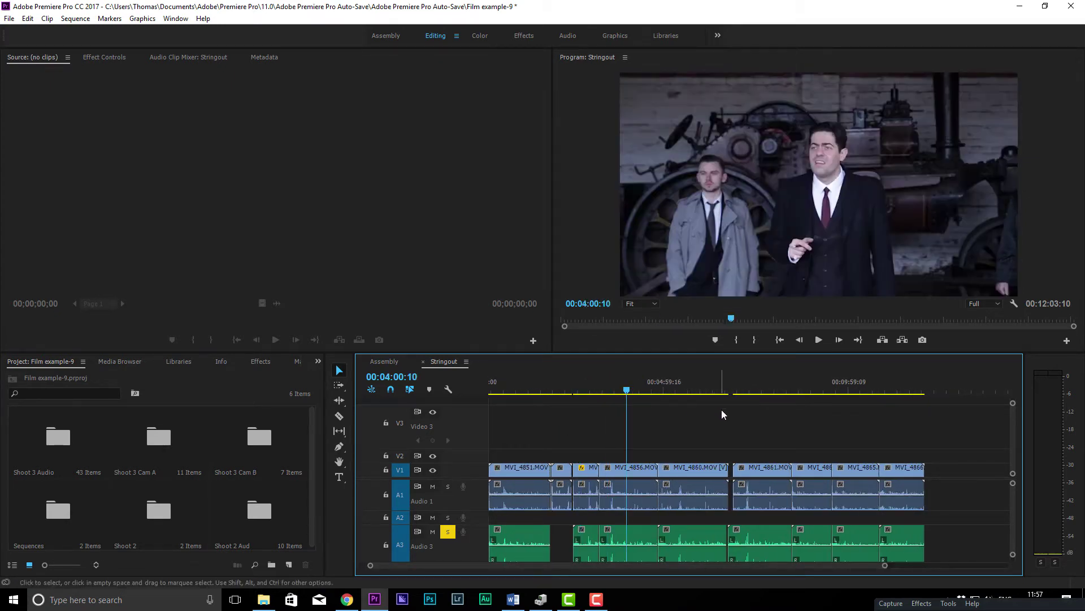
click(727, 384)
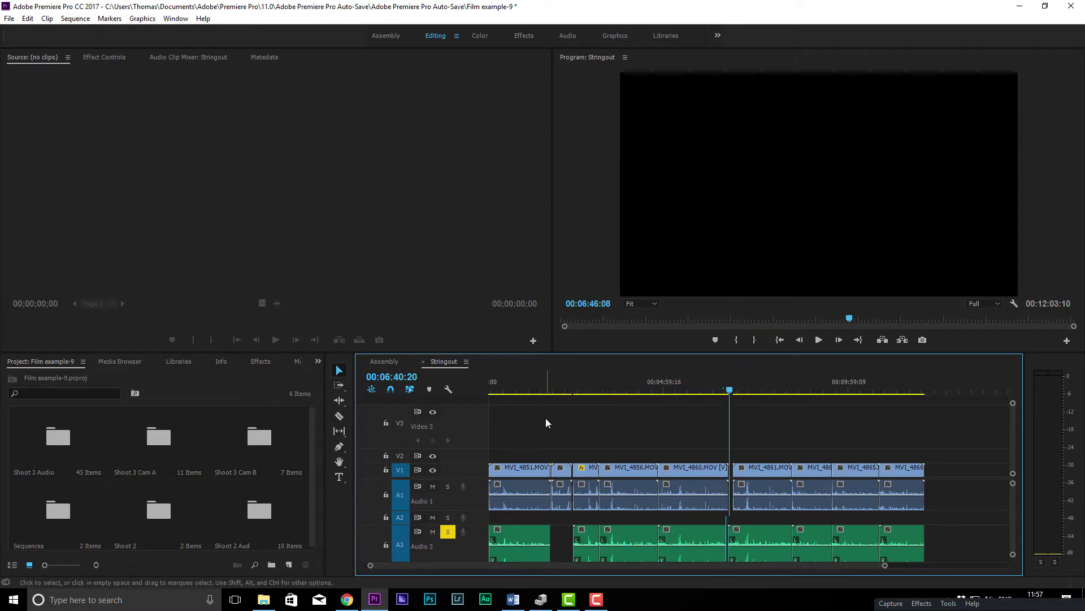
click(573, 389)
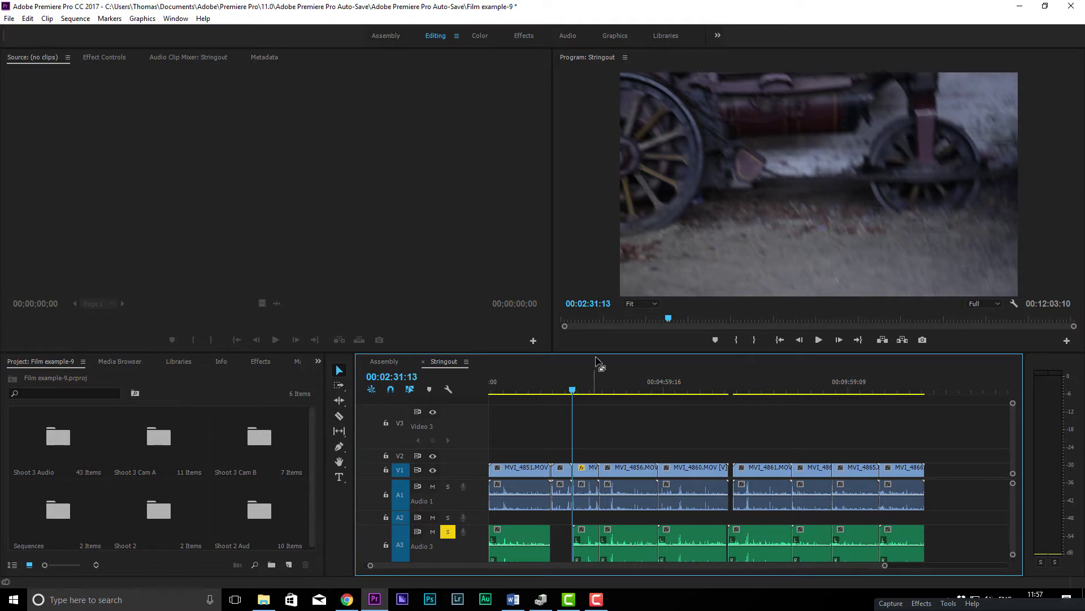
drag(552, 389, 510, 428)
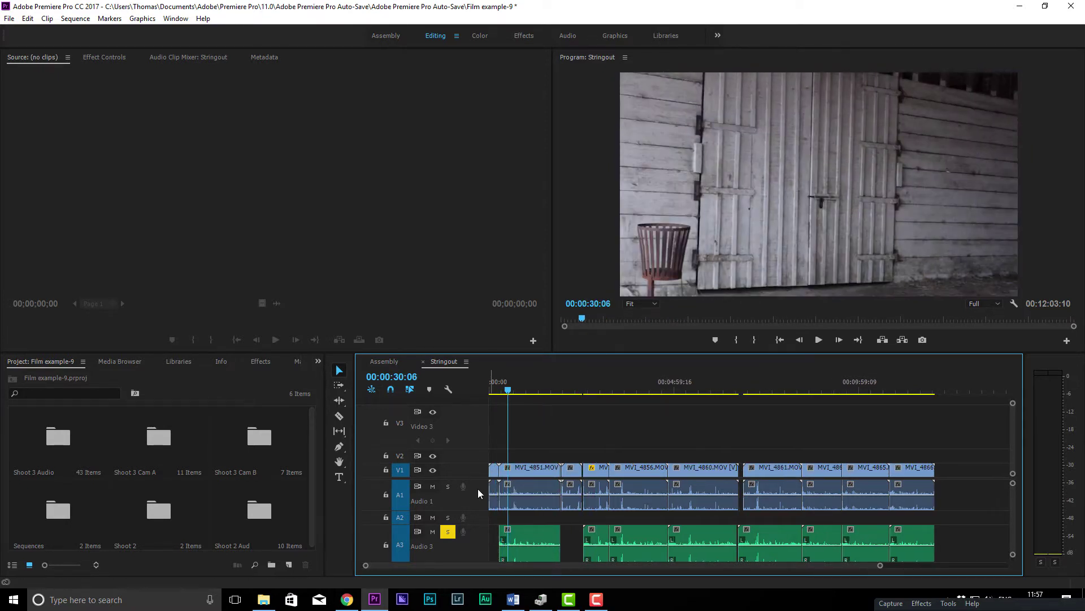
scroll(478, 486, down, 3)
mouse_move(508, 389)
mouse_down()
mouse_move(523, 390)
mouse_move(507, 400)
mouse_up()
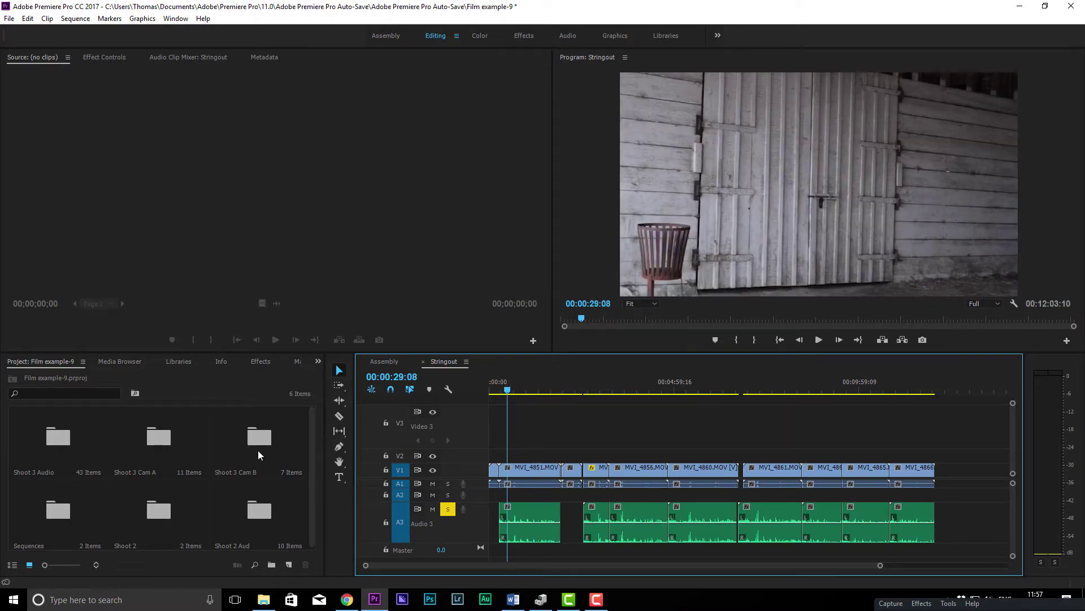
Step: Place all the clips from the Shoot 3 Cam B bin onto tracks V2 and A2 of the Stringout sequence
double_click(258, 451)
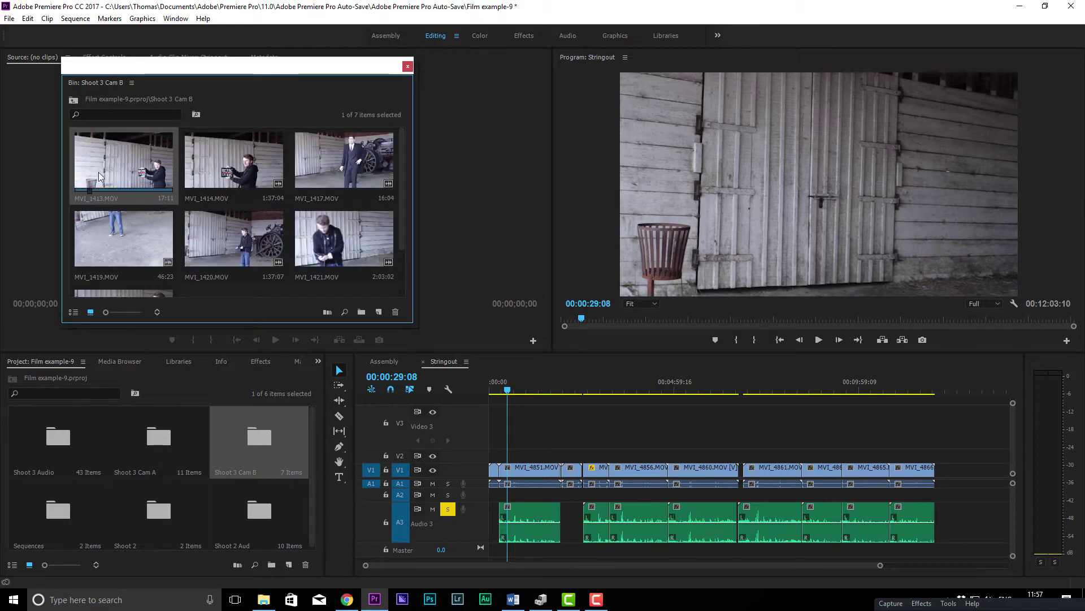
scroll(140, 239, down, 2)
key(ctrl+a)
scroll(123, 211, up, 2)
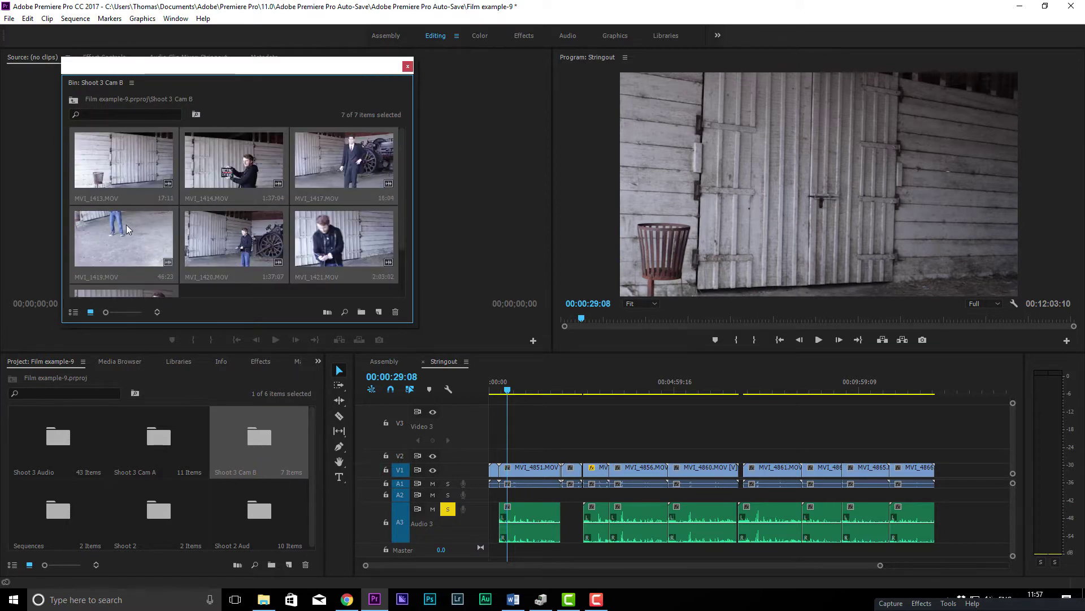
drag(337, 313, 648, 463)
key(Home)
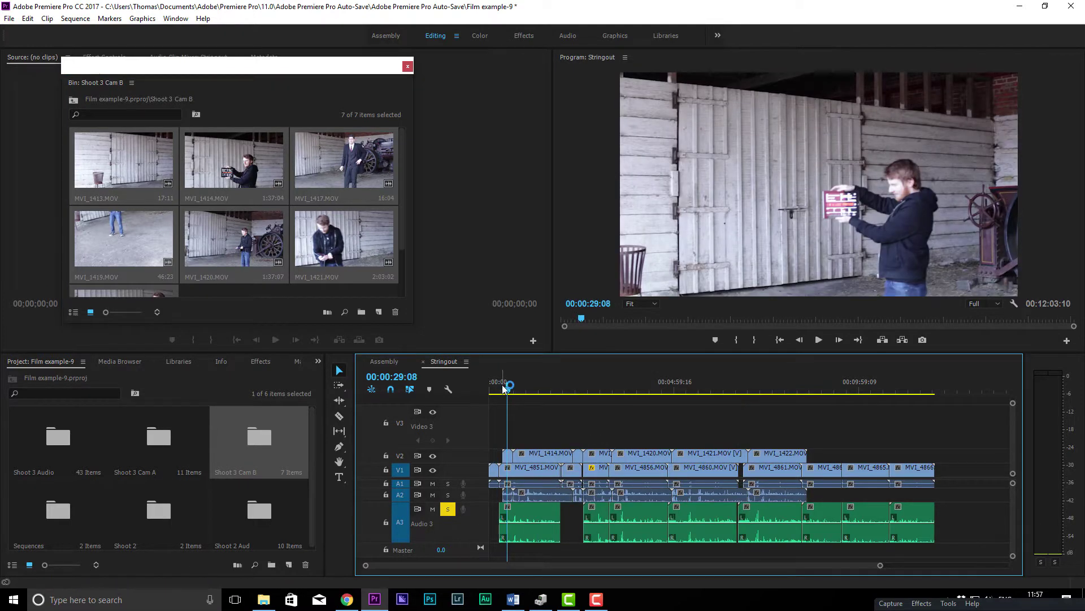
Step: Remove the short first Cam B clip in front of MVI_1414.MOV from V2
click(517, 393)
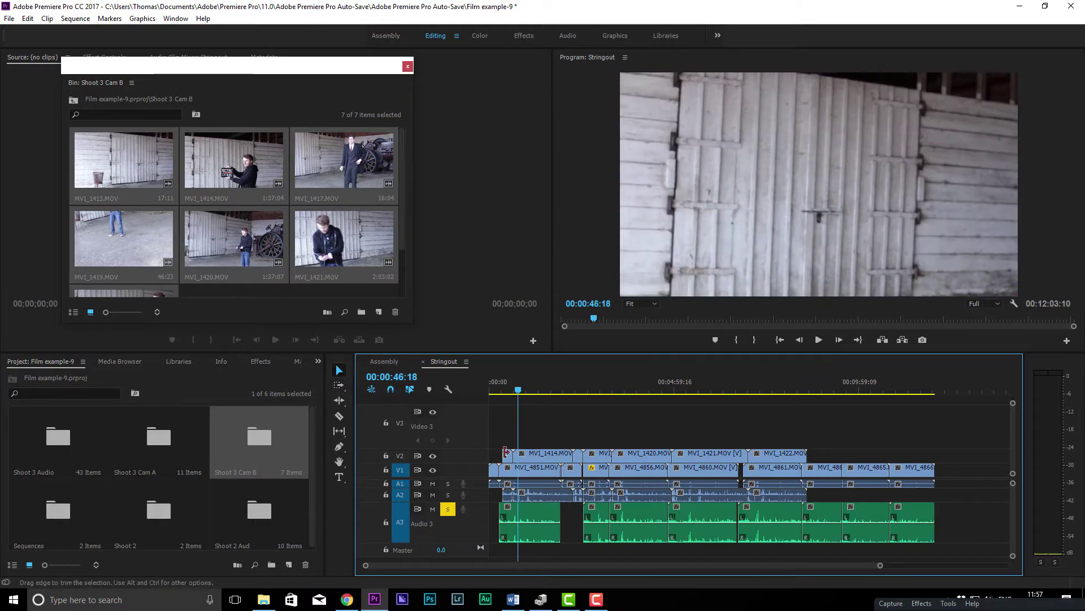
drag(509, 451, 518, 450)
key(=)
key(=)
key(=)
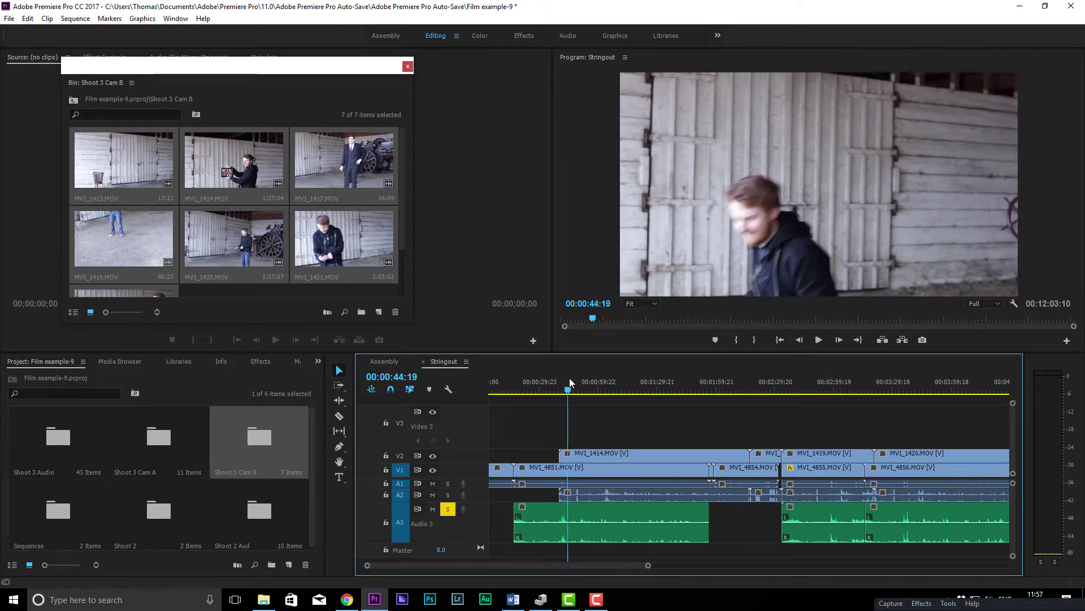
Step: Go to the slate in MVI_1414.MOV and read it with the program monitor at 200% and then 100% zoom
drag(568, 378, 568, 377)
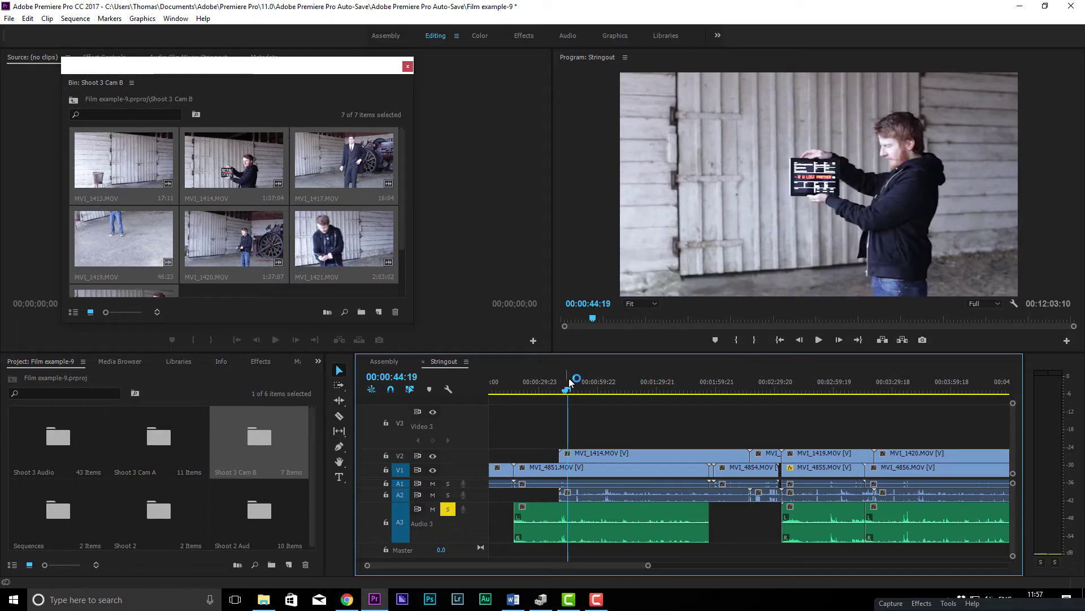
click(650, 304)
click(650, 407)
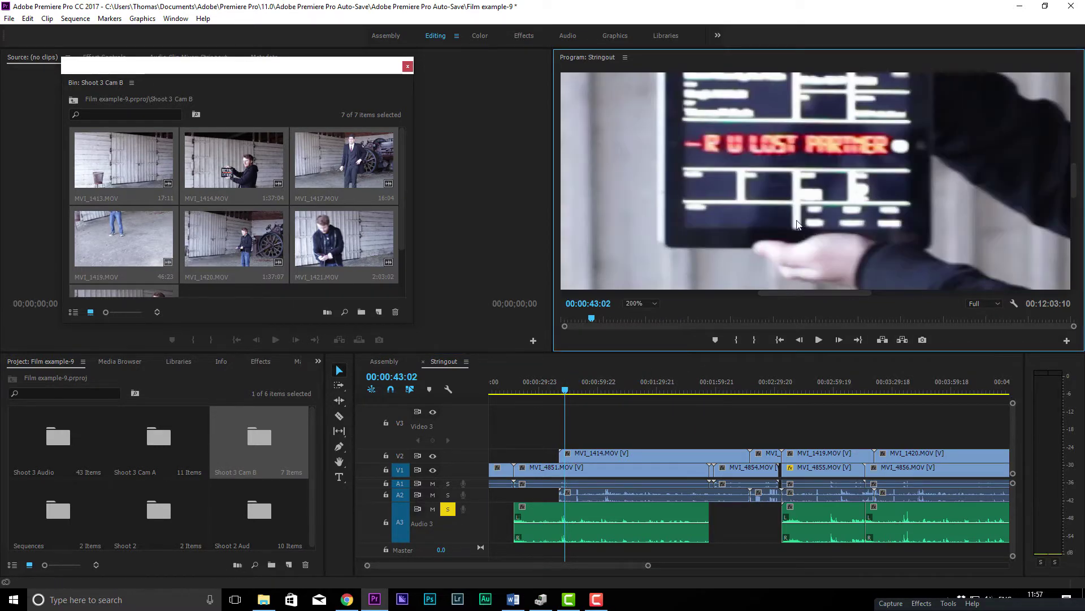
click(650, 303)
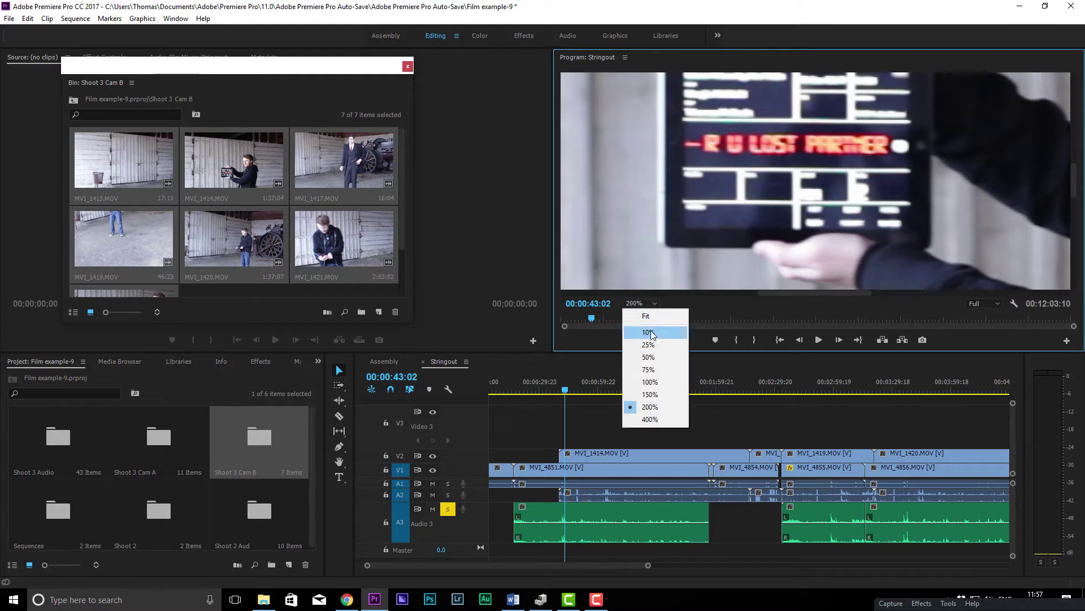
click(650, 382)
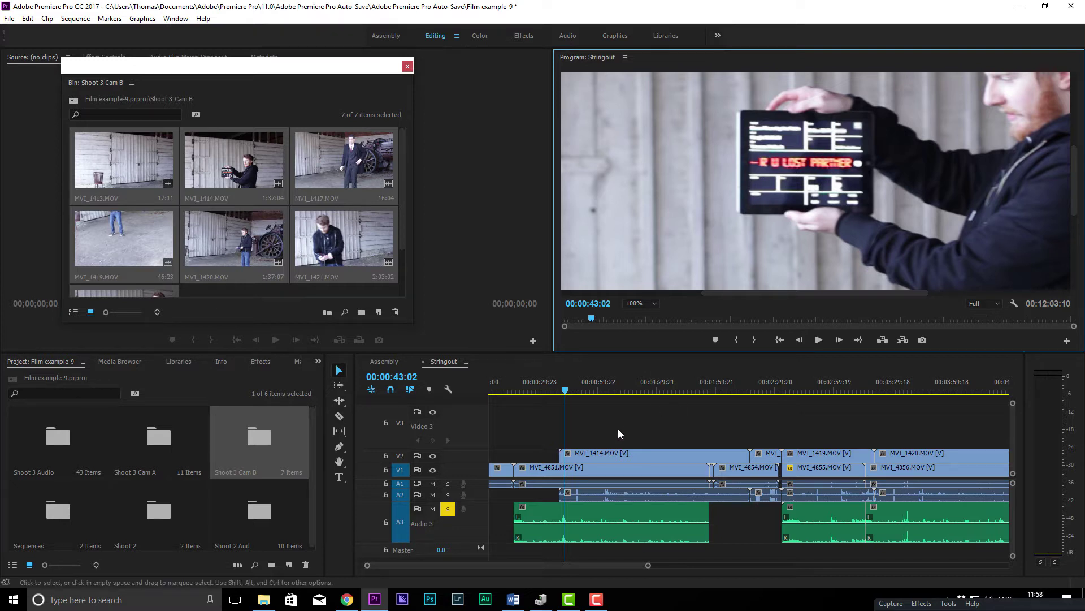
Step: Select MVI_1414.MOV on V2, return the program monitor zoom to Fit and go back to the clip's start
click(552, 529)
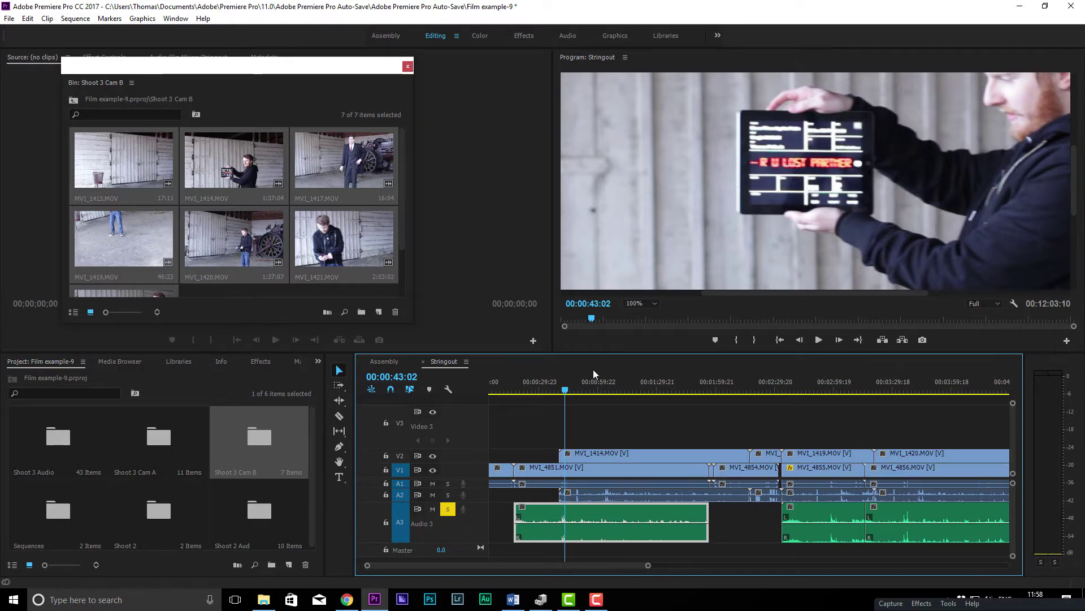
scroll(574, 484, up, 5)
drag(545, 391, 574, 390)
click(548, 451)
click(433, 456)
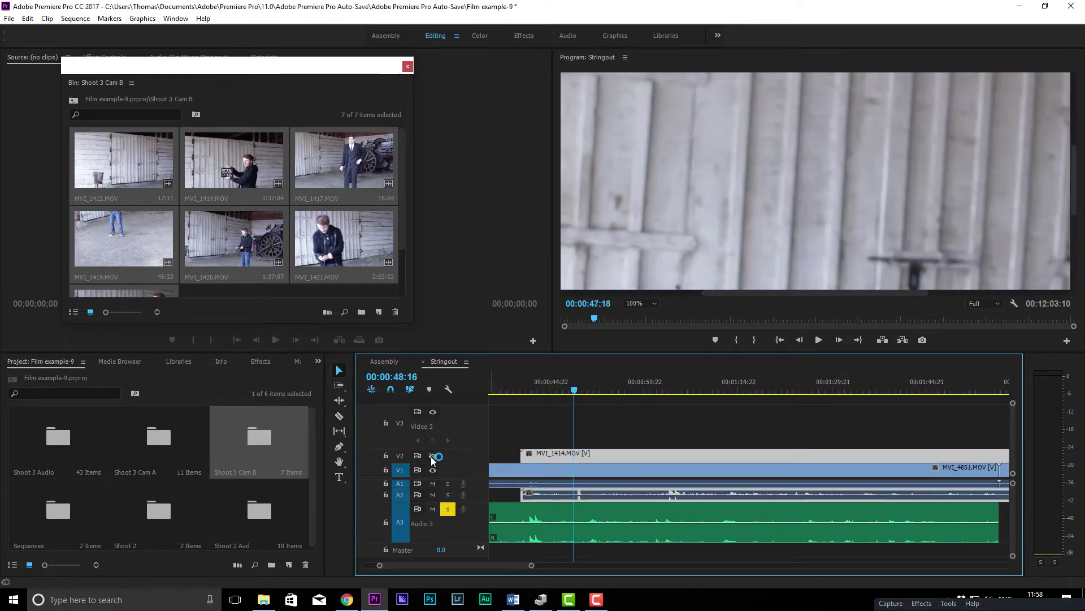
click(649, 307)
click(649, 313)
drag(553, 390, 523, 443)
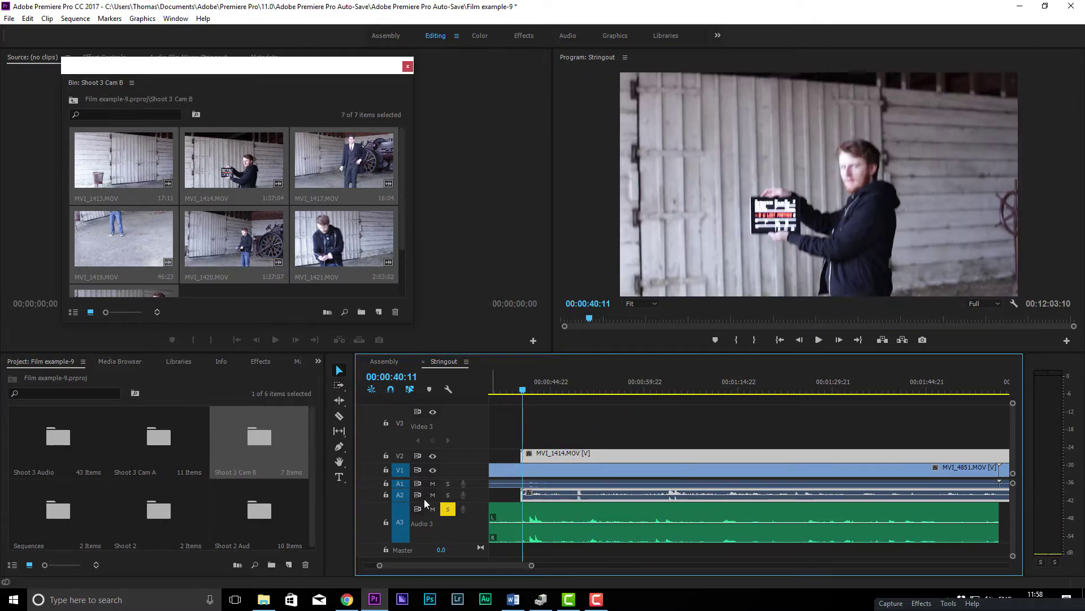
Step: Expand track A1, play to the slate clap in MVI_1414.MOV and add a clip marker at 00:00:43:23
double_click(466, 483)
mouse_move(537, 405)
mouse_down()
mouse_move(561, 405)
mouse_move(536, 405)
mouse_up()
key(space)
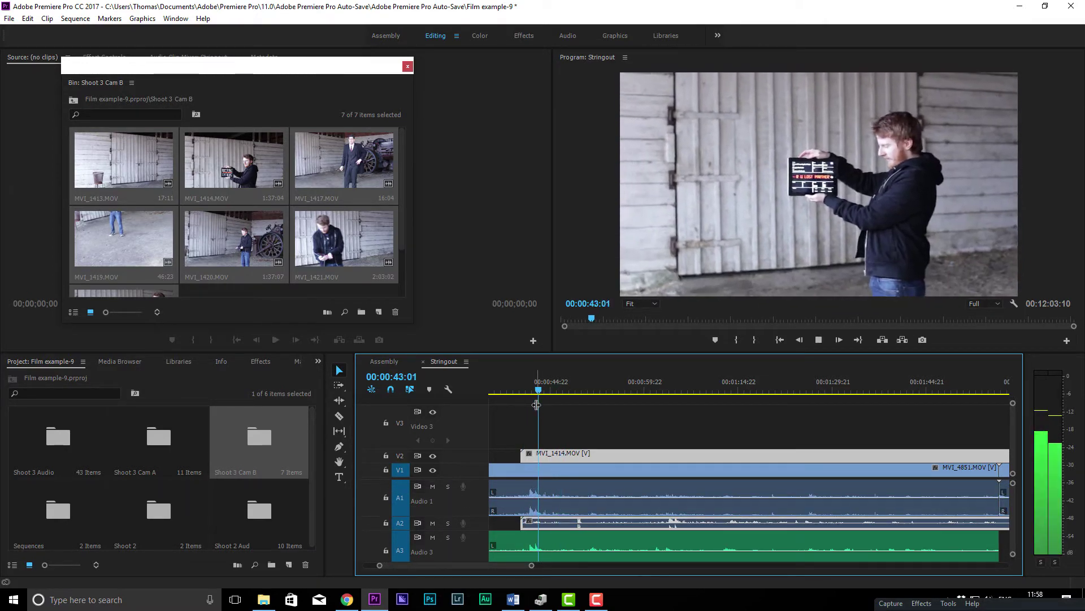
click(540, 386)
key(space)
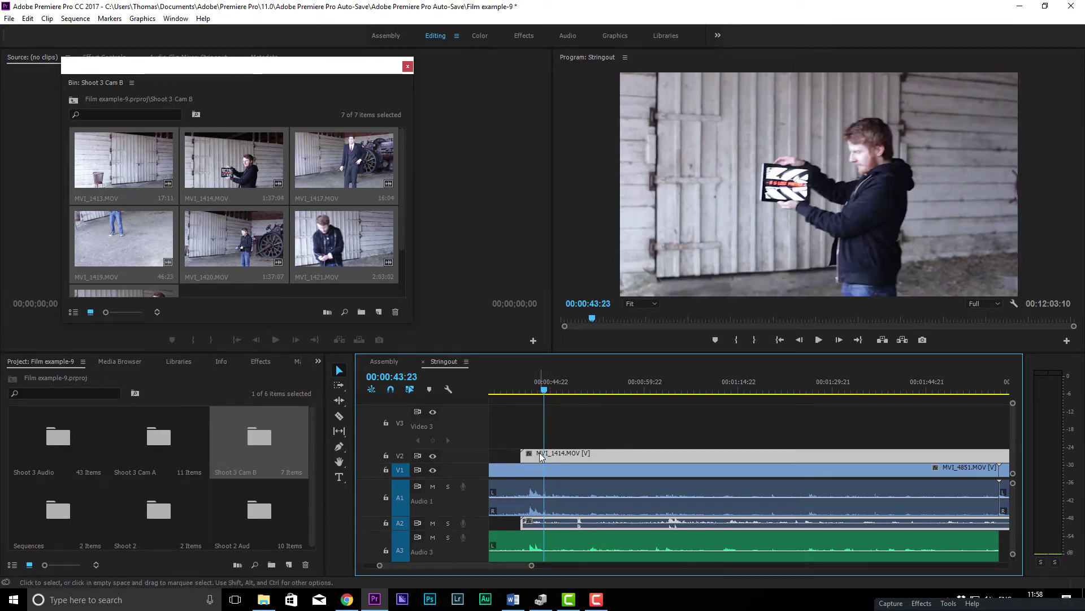
key(m)
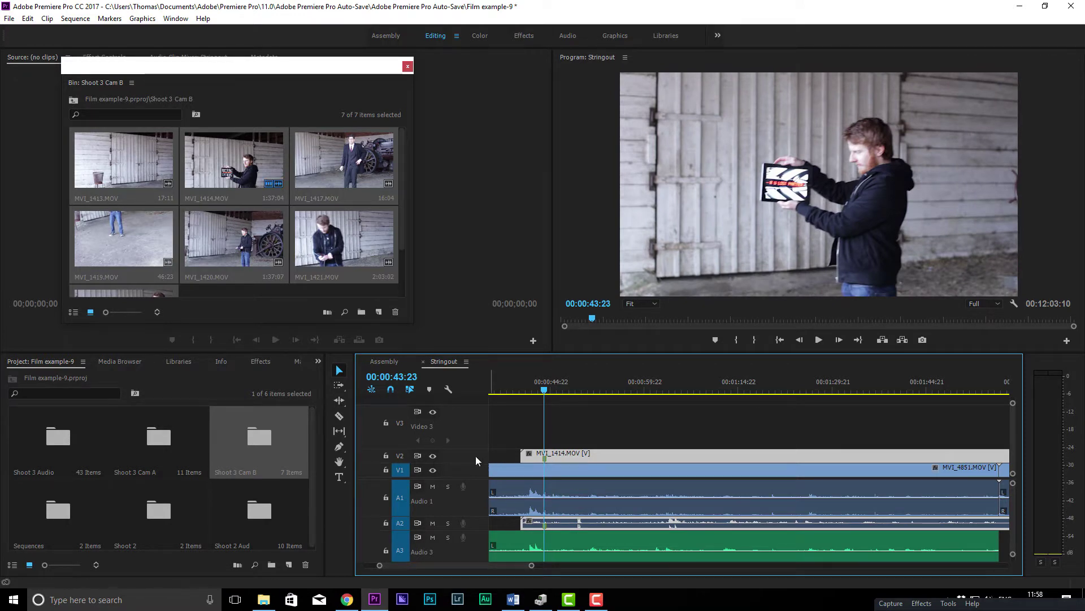
Step: Hide V2, find the slate clap in MVI_4851.MOV at 00:00:21:18 and align the marker of MVI_1414.MOV with it
click(433, 456)
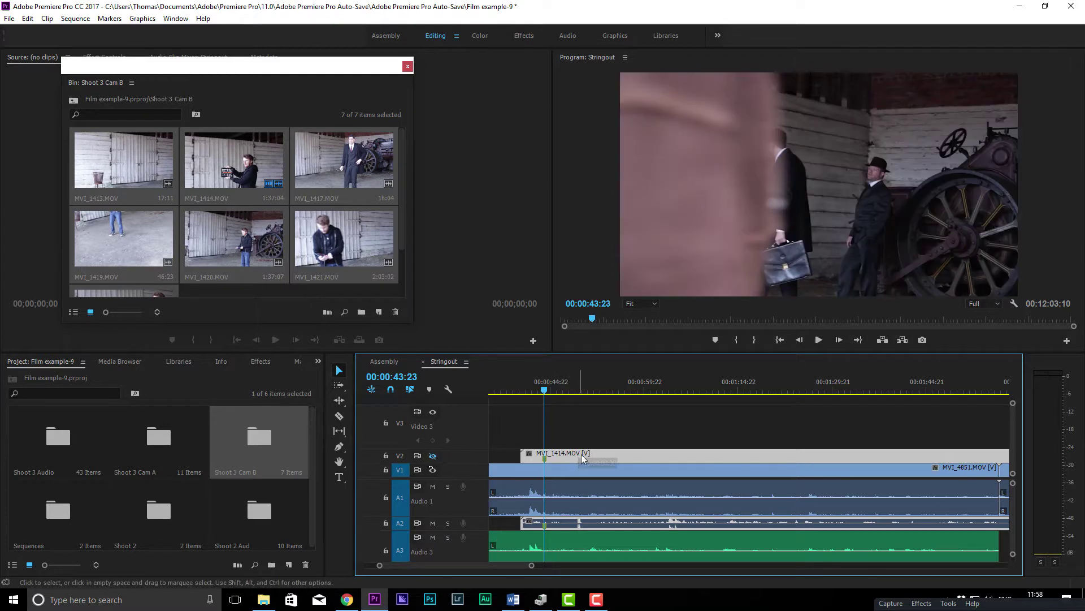
mouse_move(592, 450)
mouse_down()
mouse_move(599, 455)
mouse_move(572, 451)
mouse_up()
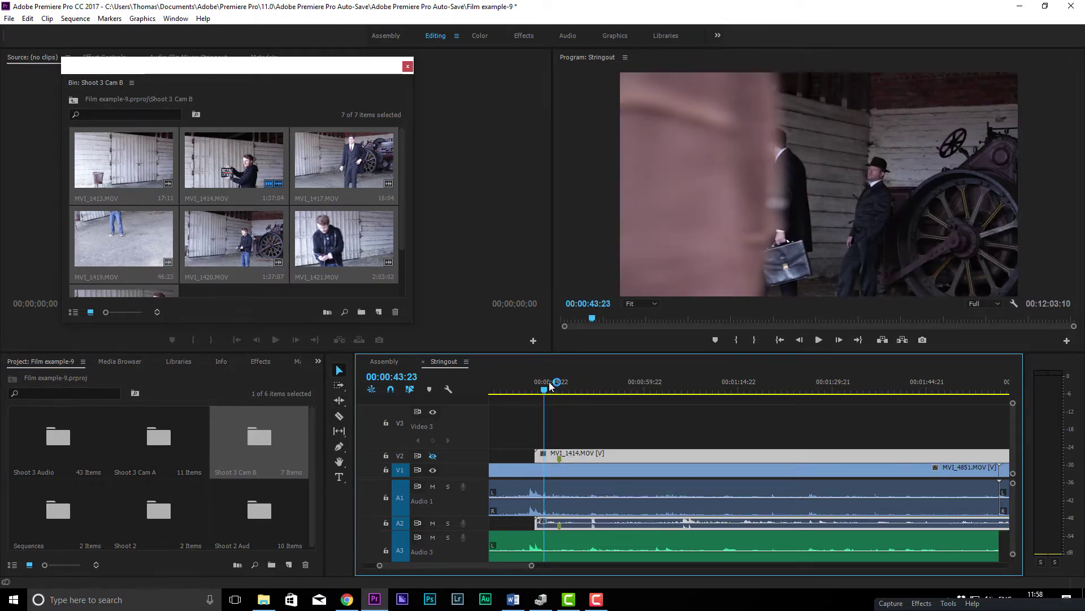
drag(546, 390, 578, 425)
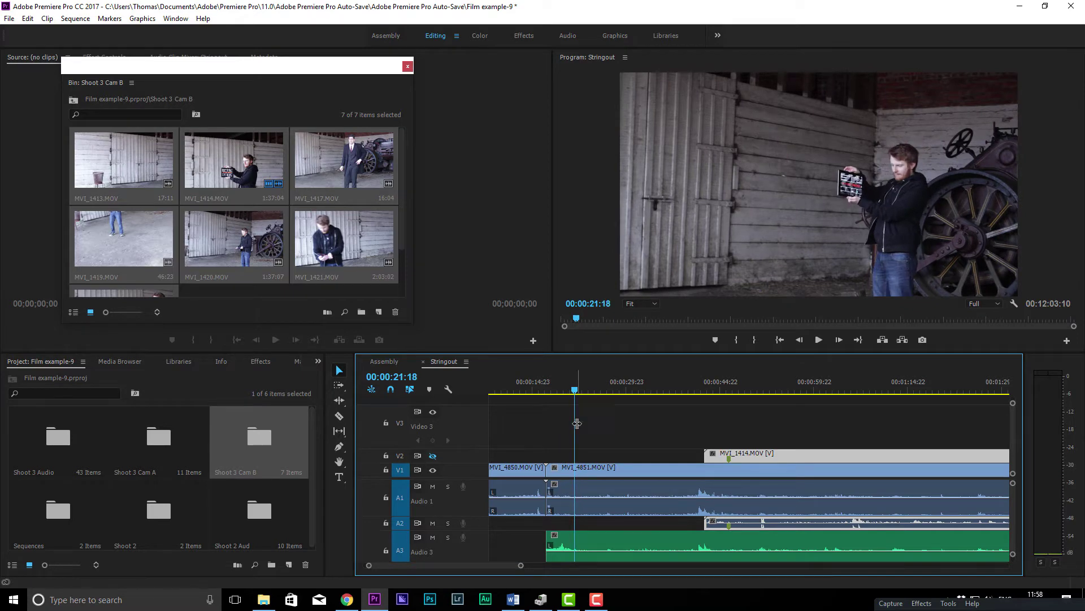
drag(735, 457, 577, 465)
scroll(575, 468, up, 8)
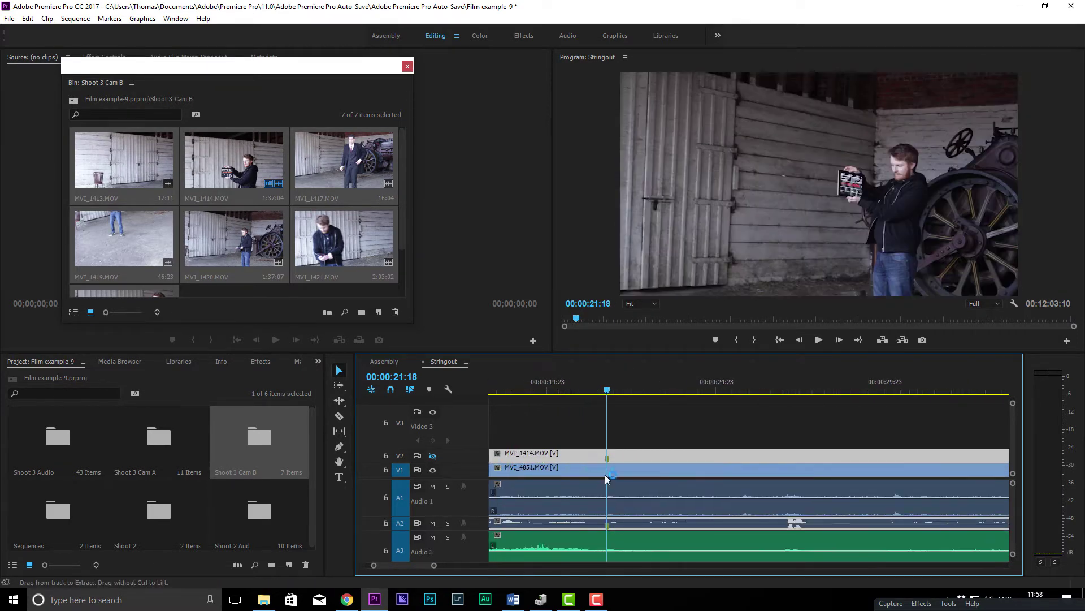
key(-)
key(-)
key(-)
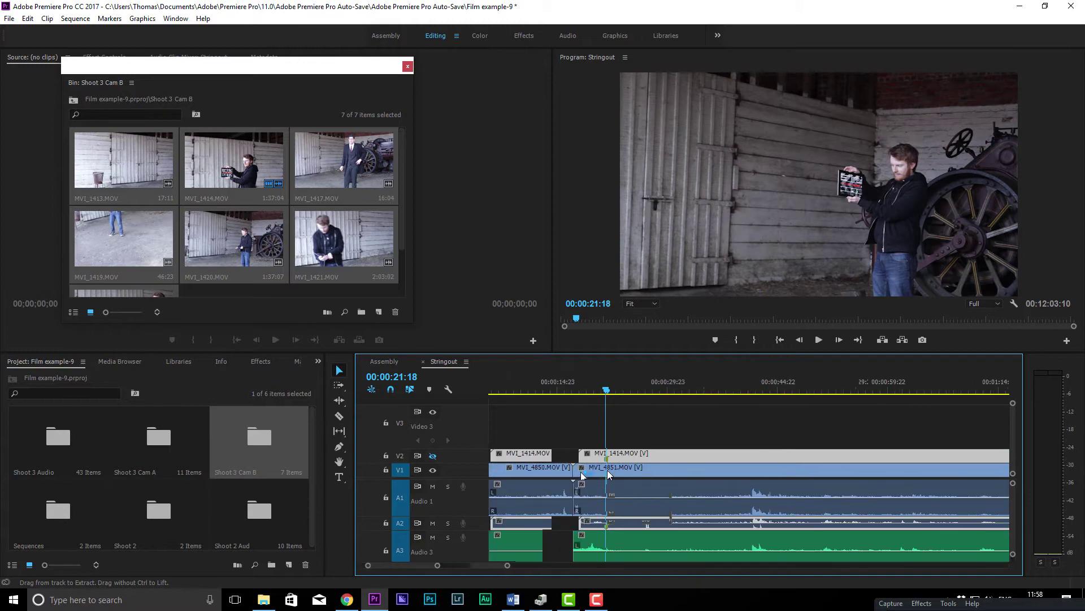
Step: Play the aligned clips while toggling V2's output to compare both camera angles, leaving V2 shown
key(space)
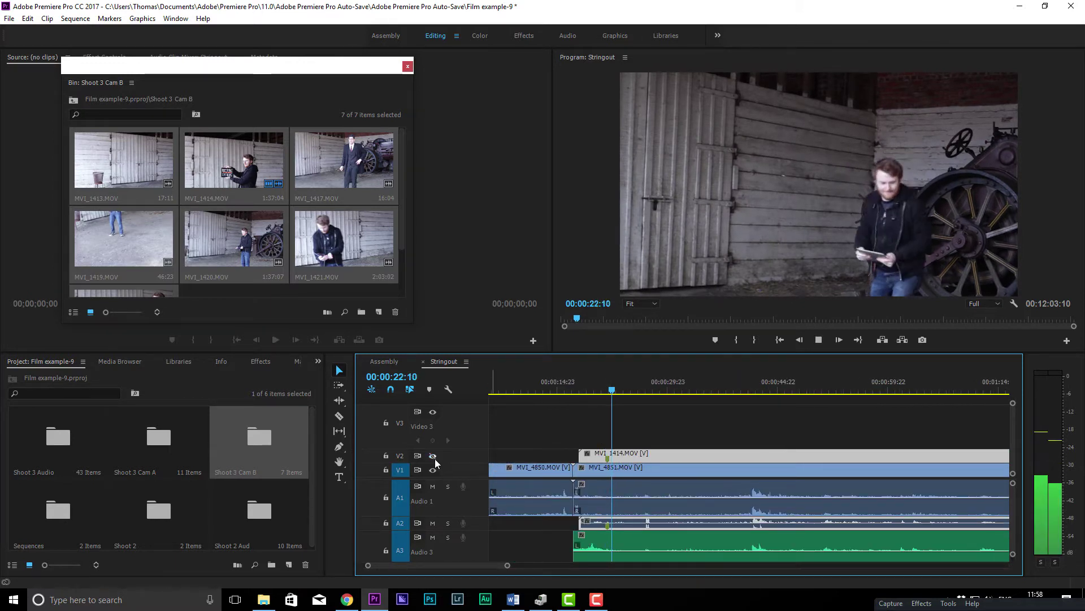
click(435, 457)
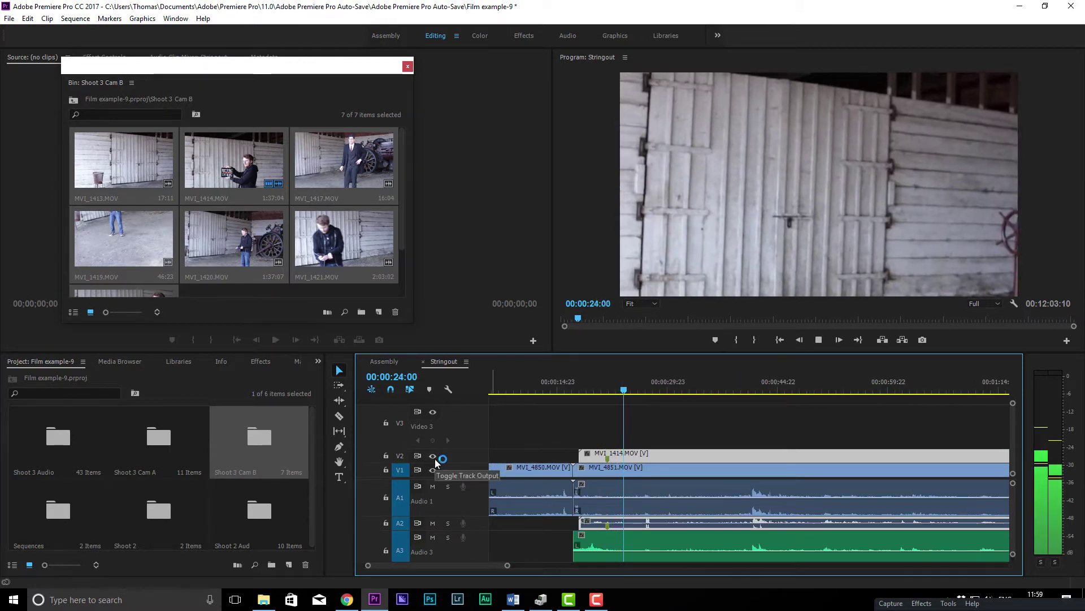
click(434, 458)
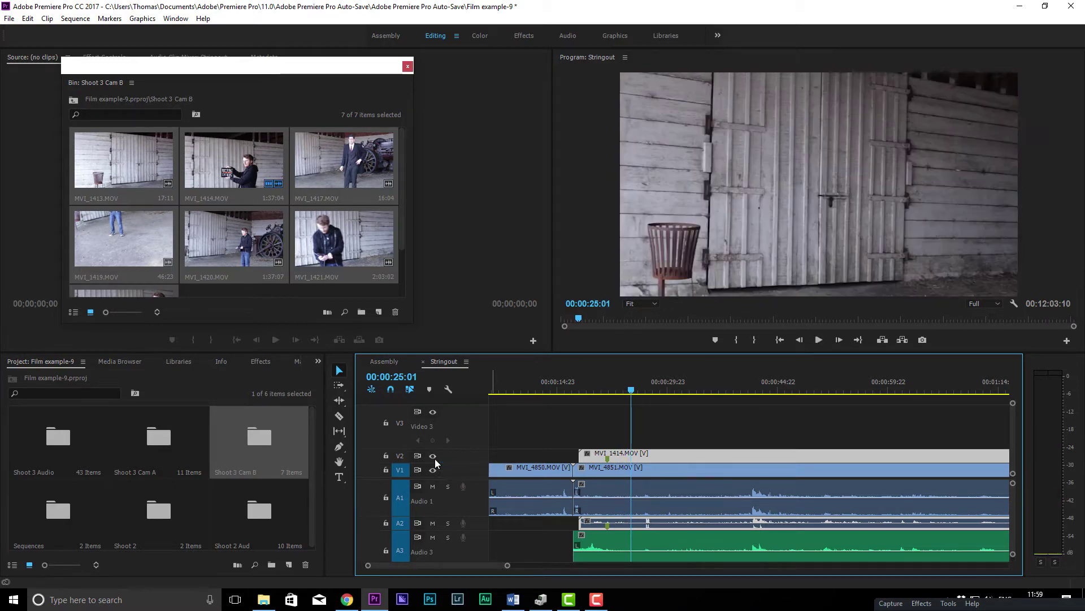
click(435, 459)
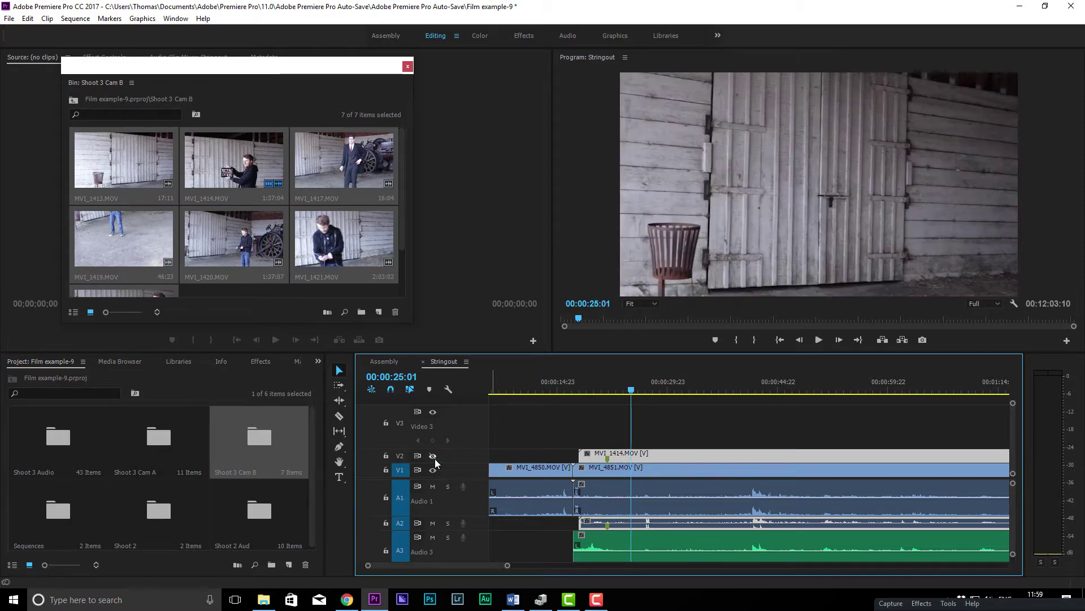
Step: Solo audio track A3, leaving A1 and A2 unmuted, and play the scene to check the sync with the Cam B footage
click(433, 523)
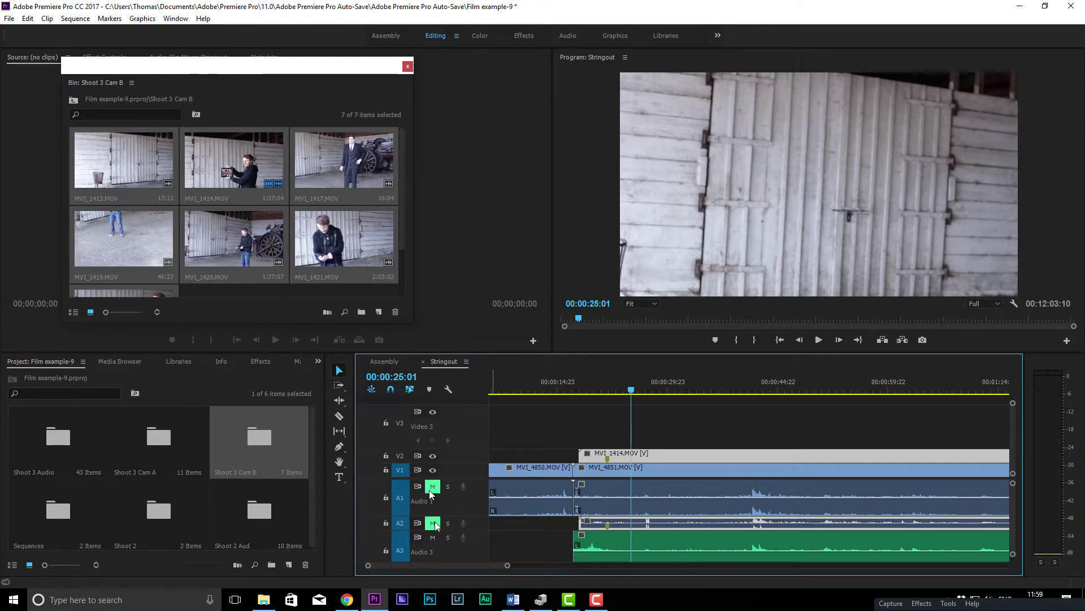
click(431, 489)
click(447, 538)
key(space)
click(771, 386)
drag(772, 387, 852, 385)
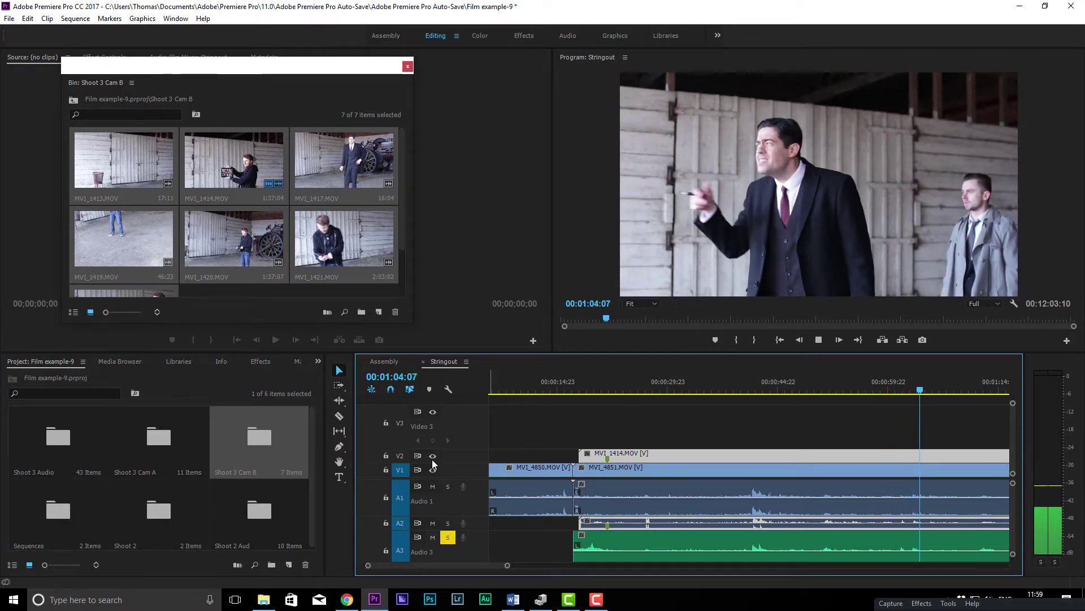
Step: Hide V2 during playback to view the MVI_4851.MOV angle and stop at 00:01:07:09
click(433, 457)
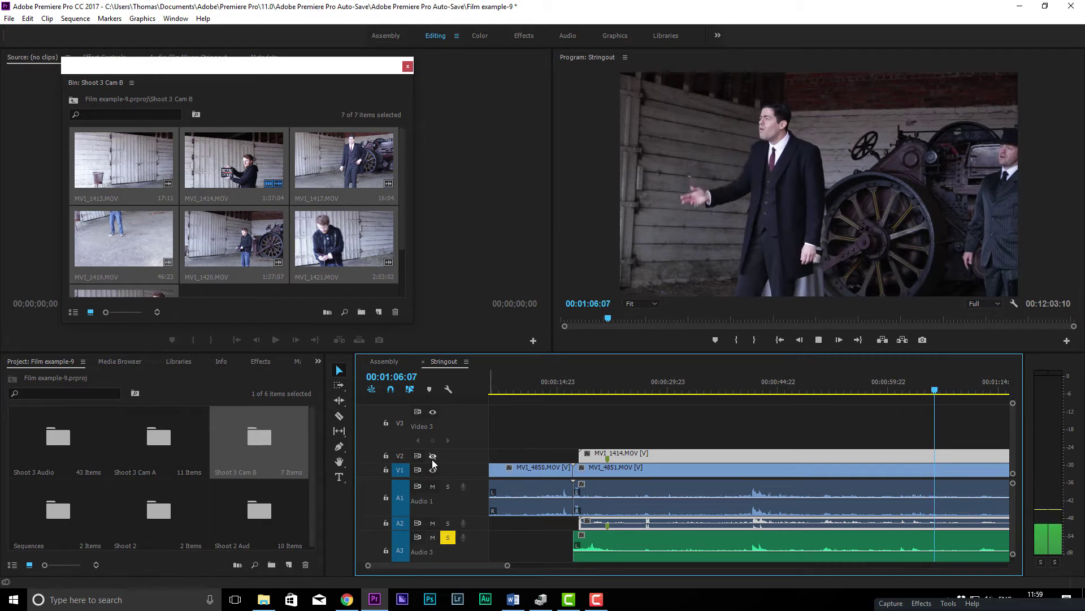
key(space)
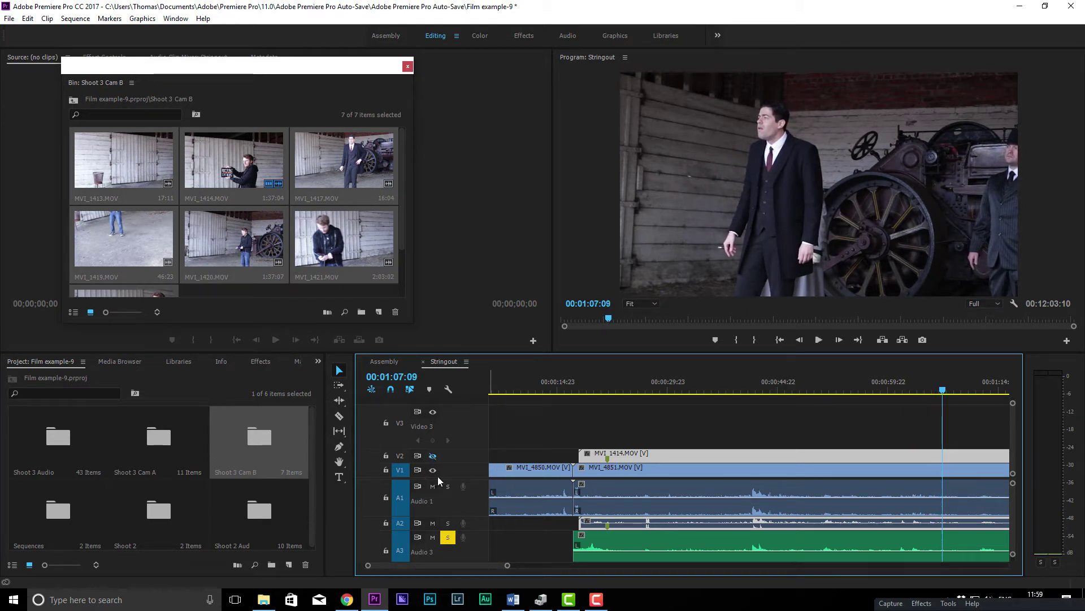
Step: Remove all Cam B clips after MVI_1414.MOV from tracks V2 and A2
scroll(549, 505, down, 10)
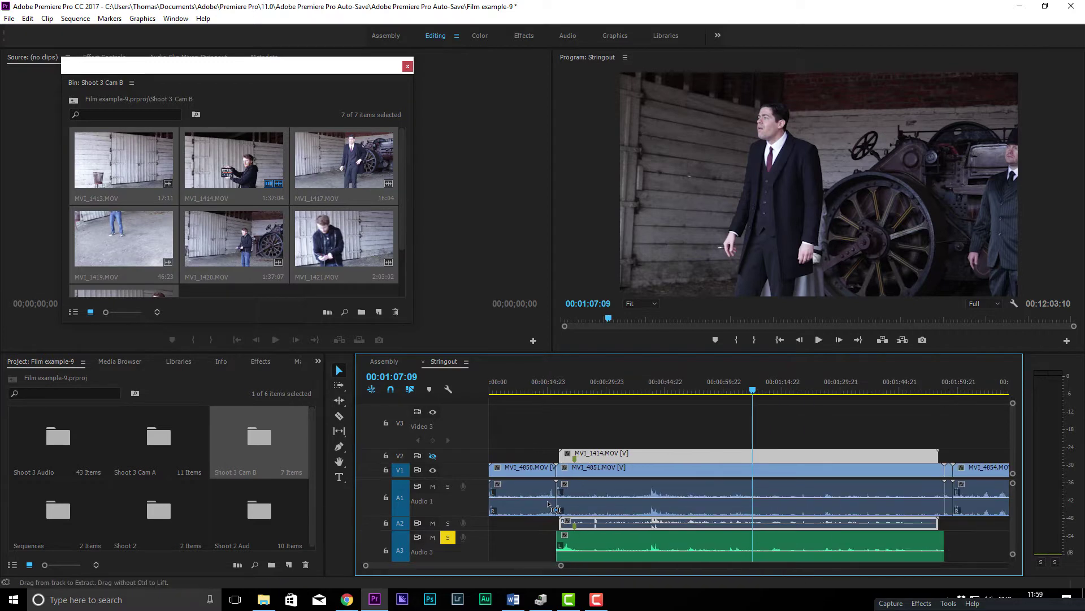
scroll(547, 505, down, 3)
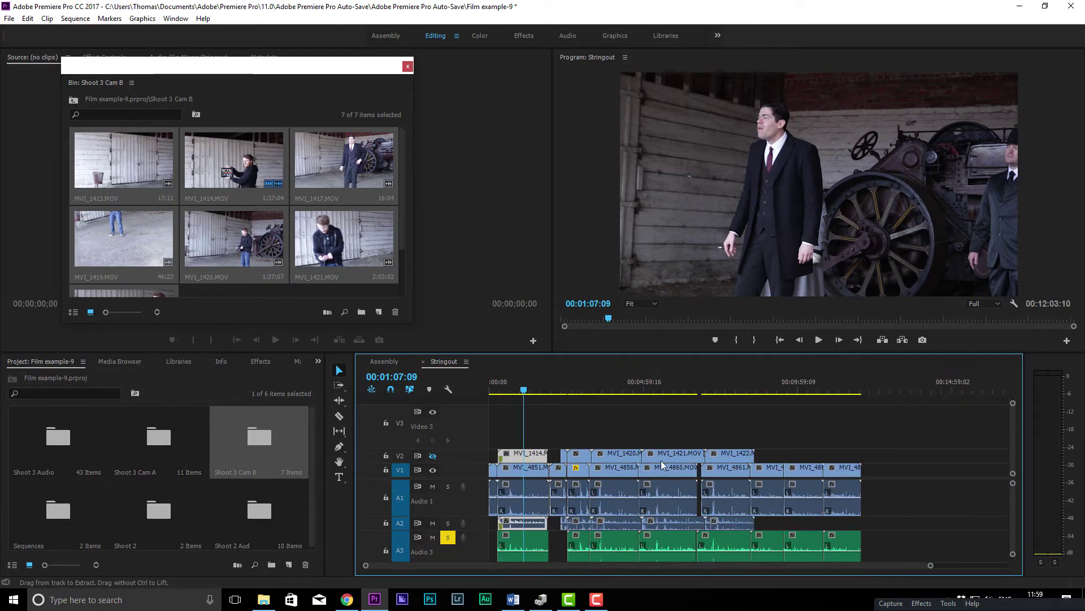
key(ctrl+z)
click(550, 444)
scroll(521, 441, up, 4)
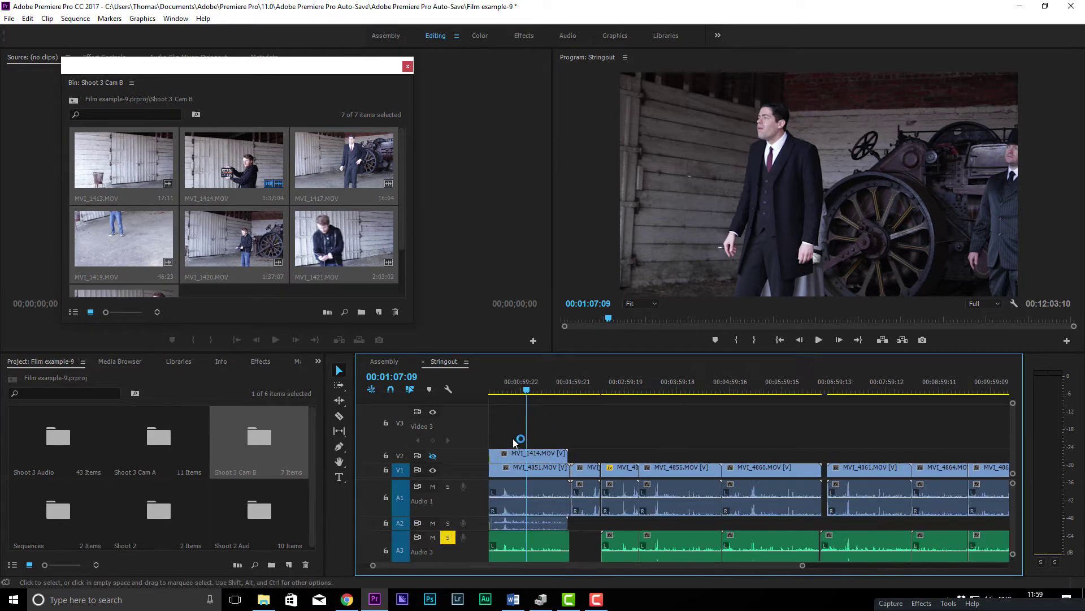
Step: Go to the sequence start, select MVI_1414.MOV on V2 and scrub through the aligned clips to 00:00:56:12
key(Home)
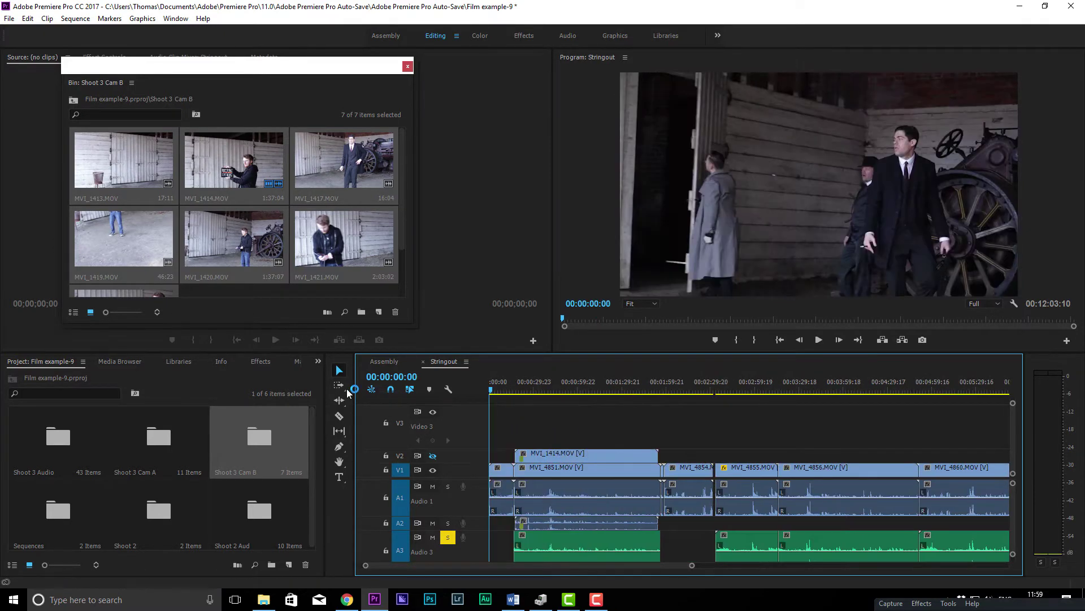
drag(538, 399, 493, 399)
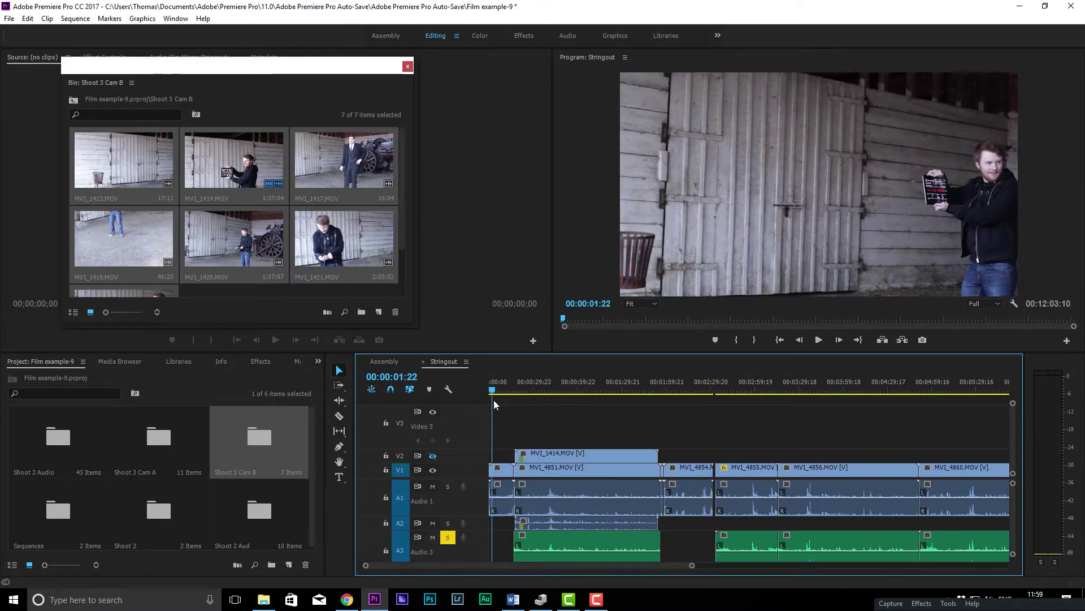
click(521, 456)
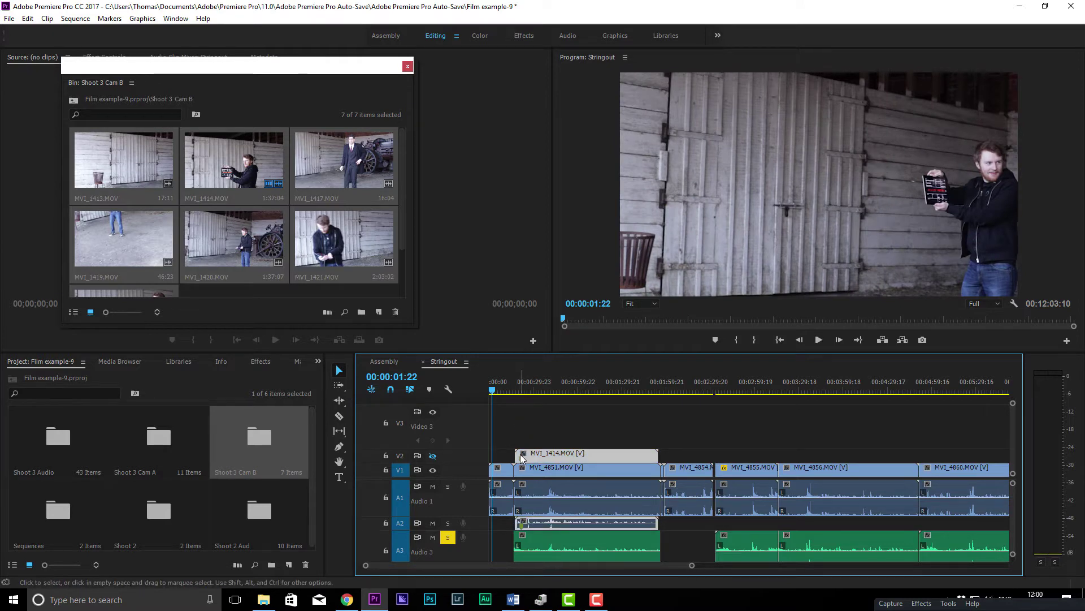
alt+scroll(521, 458, up, 2)
alt+scroll(523, 437, up, 1)
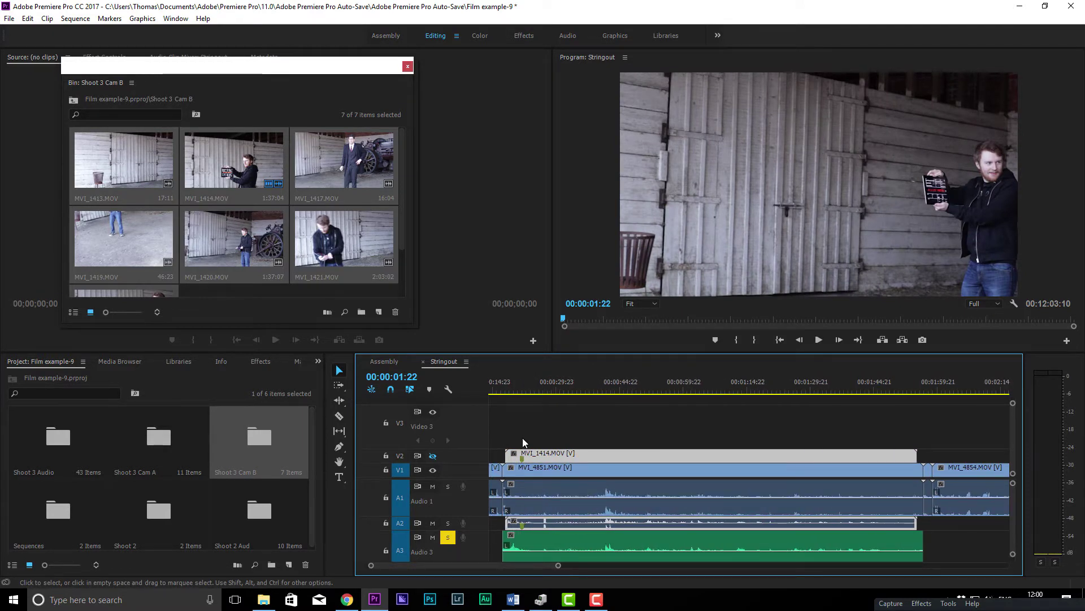
click(509, 379)
drag(510, 378, 670, 397)
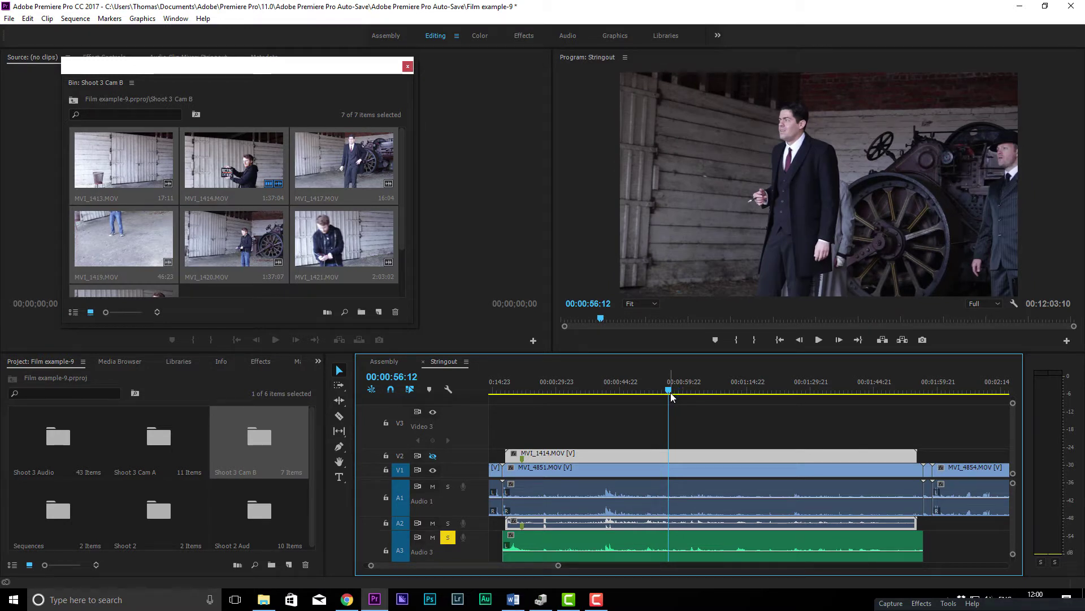
Step: Switch to the Hand tool and back to the Selection tool
click(340, 479)
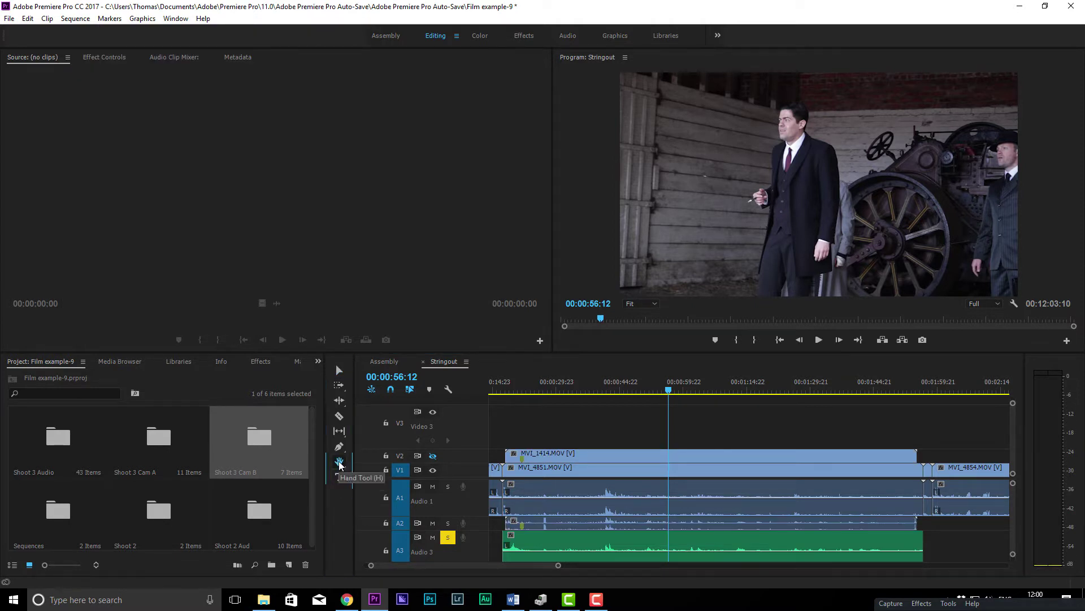
click(339, 462)
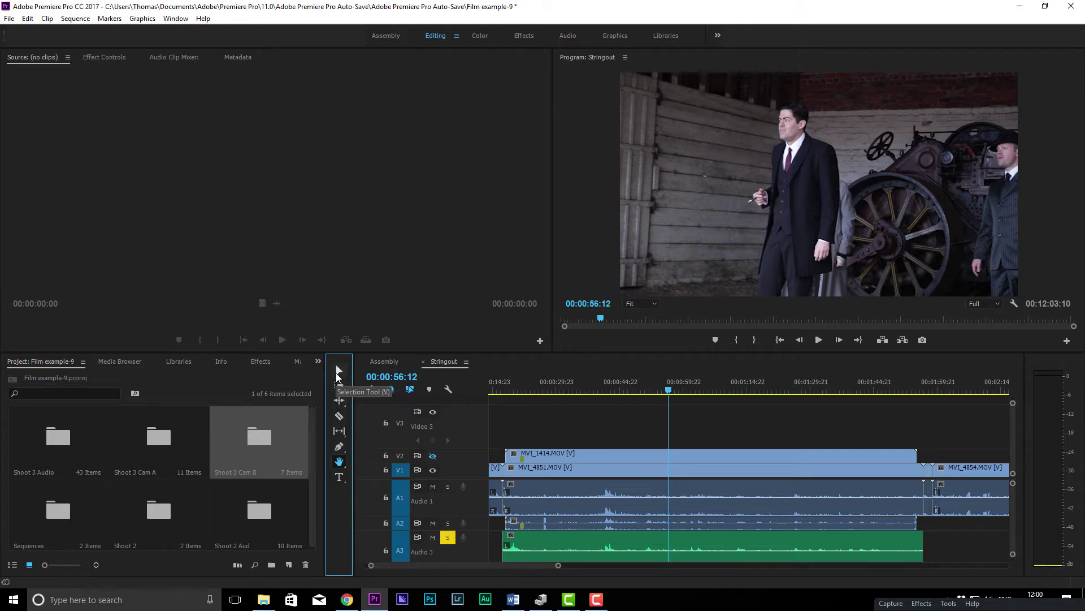
click(338, 372)
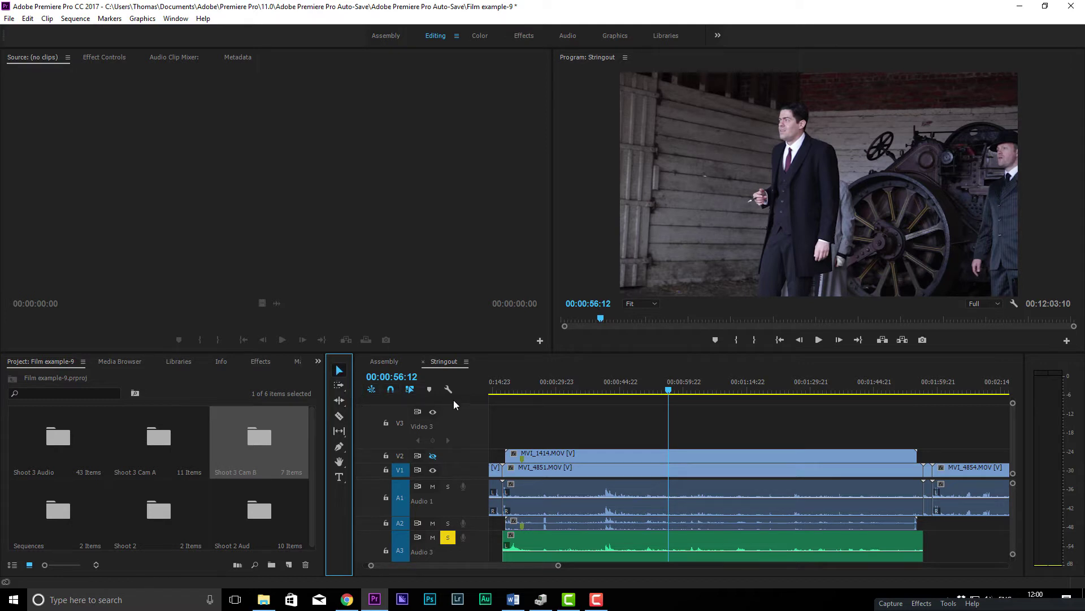
Step: Place the playhead at 00:00:57:08 with the Razor tool selected, and toggle V2's output, leaving it hidden
drag(669, 390, 673, 405)
key(c)
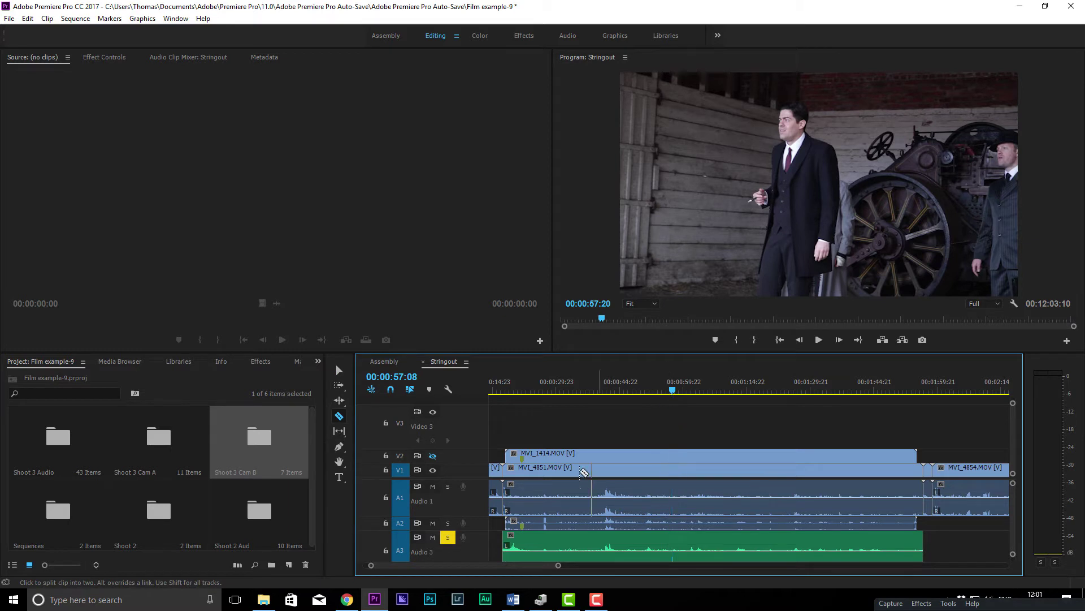
click(431, 457)
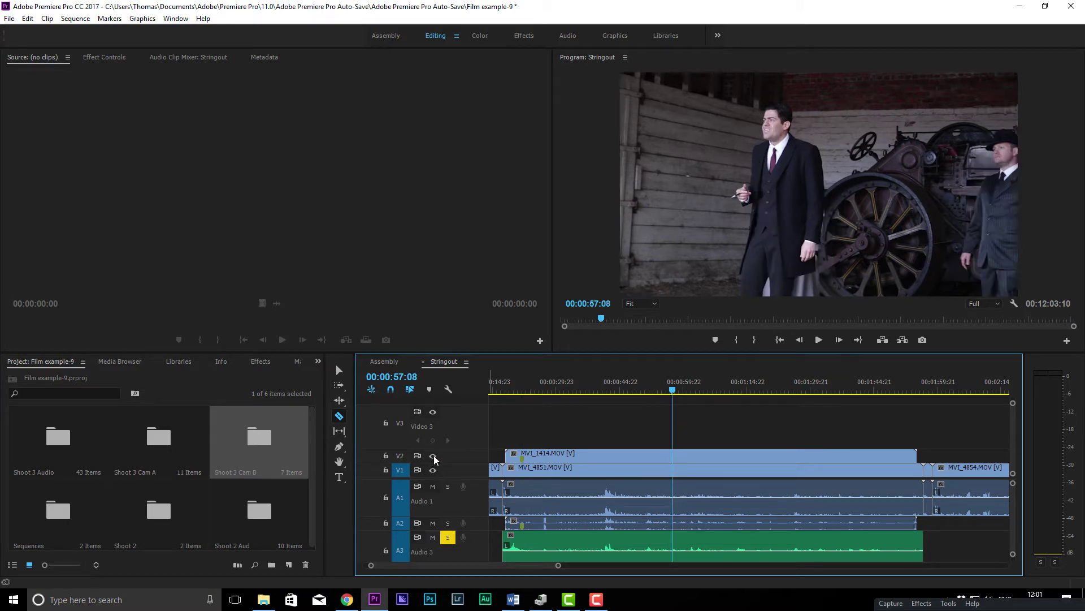
click(434, 457)
Step: Cut MVI_4851.MOV on V1 with the Razor tool at 00:00:58:02 and 00:01:10:09
scroll(613, 488, up, 3)
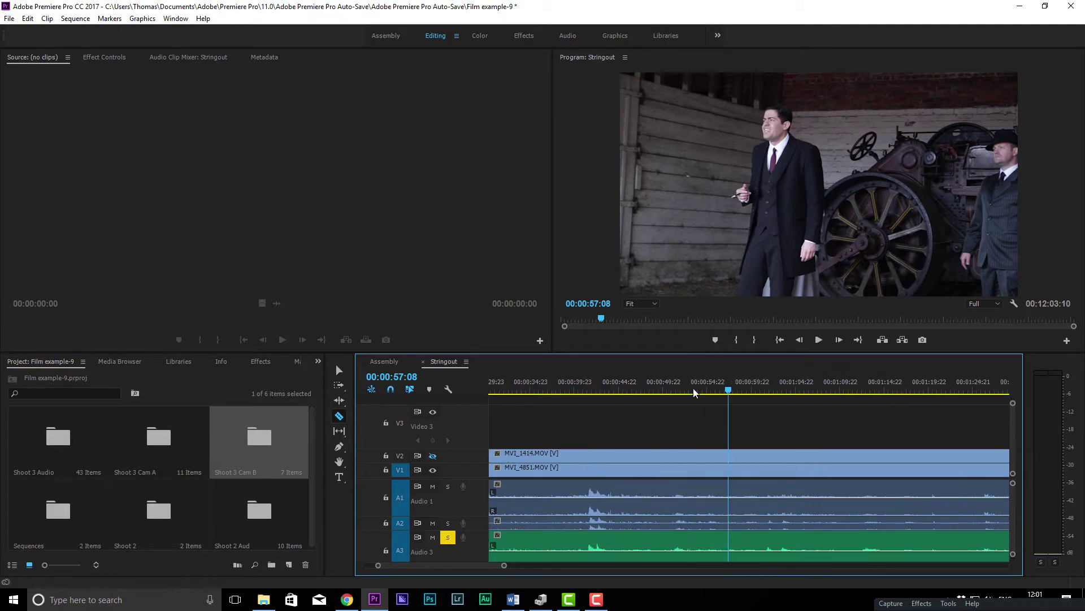
click(736, 390)
key(=)
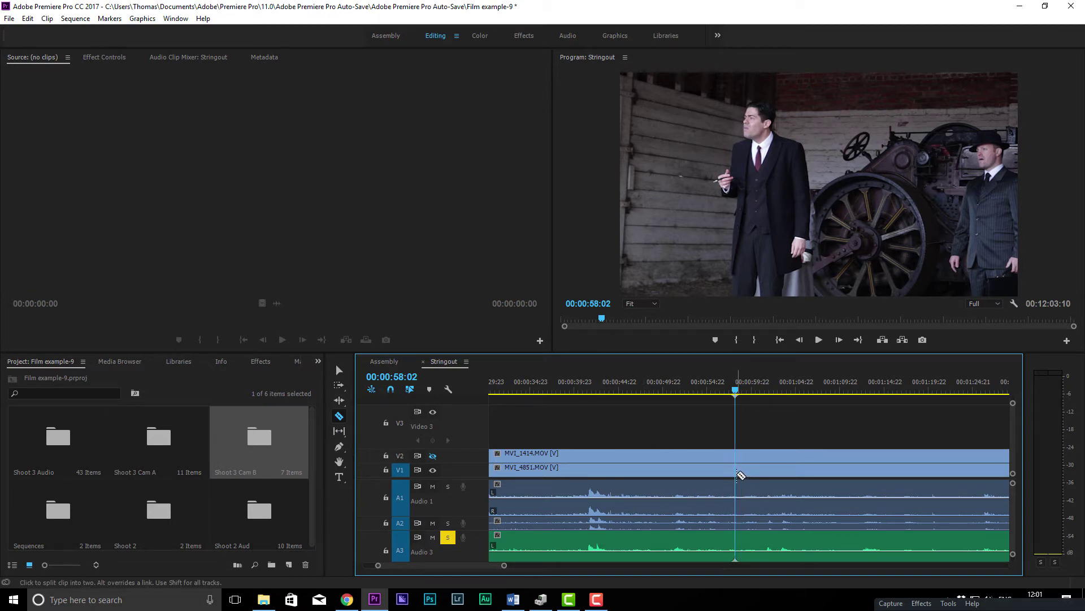
click(736, 471)
click(845, 470)
click(846, 387)
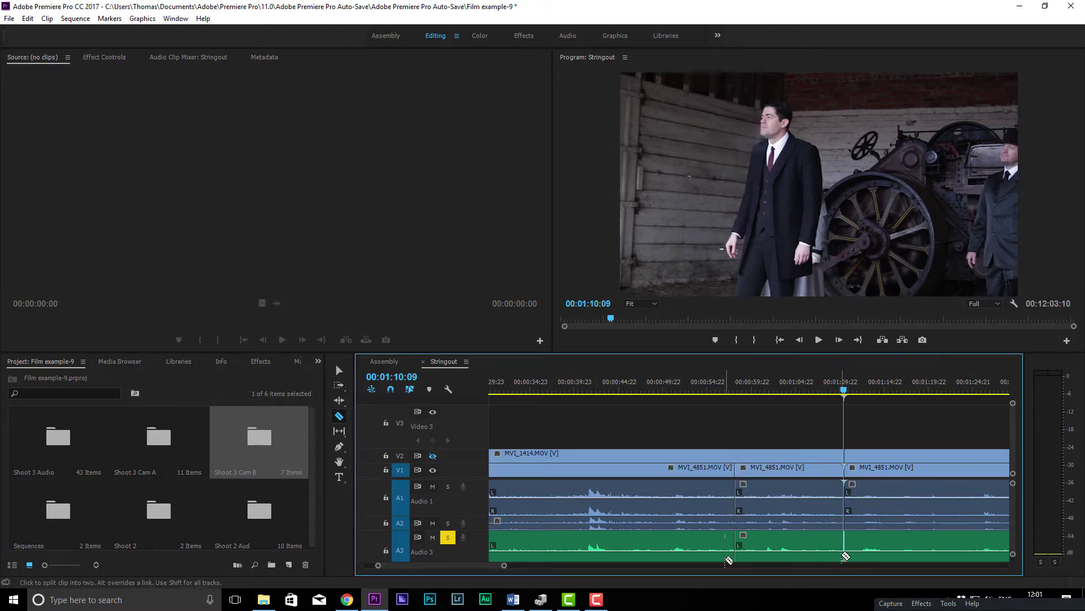
Step: Cut the A3 audio at the same two points as the V1 clip and return to the Selection tool
click(845, 545)
click(742, 545)
key(v)
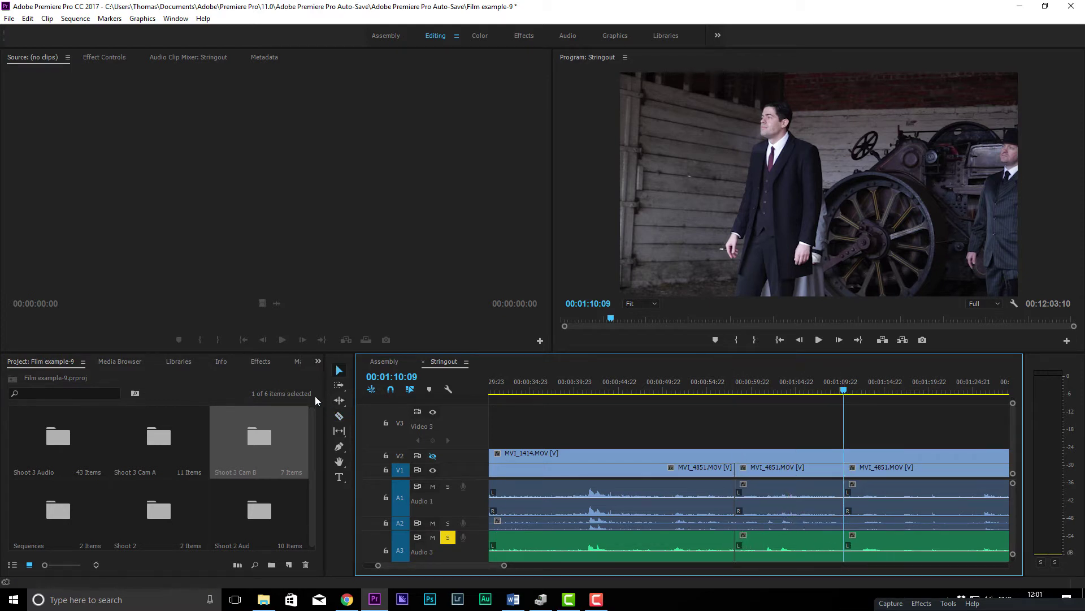
Step: Copy the cut MVI_4851.MOV segment and its A3 audio from Stringout and paste them at the start of the Assembly sequence
click(775, 538)
shift+click(756, 477)
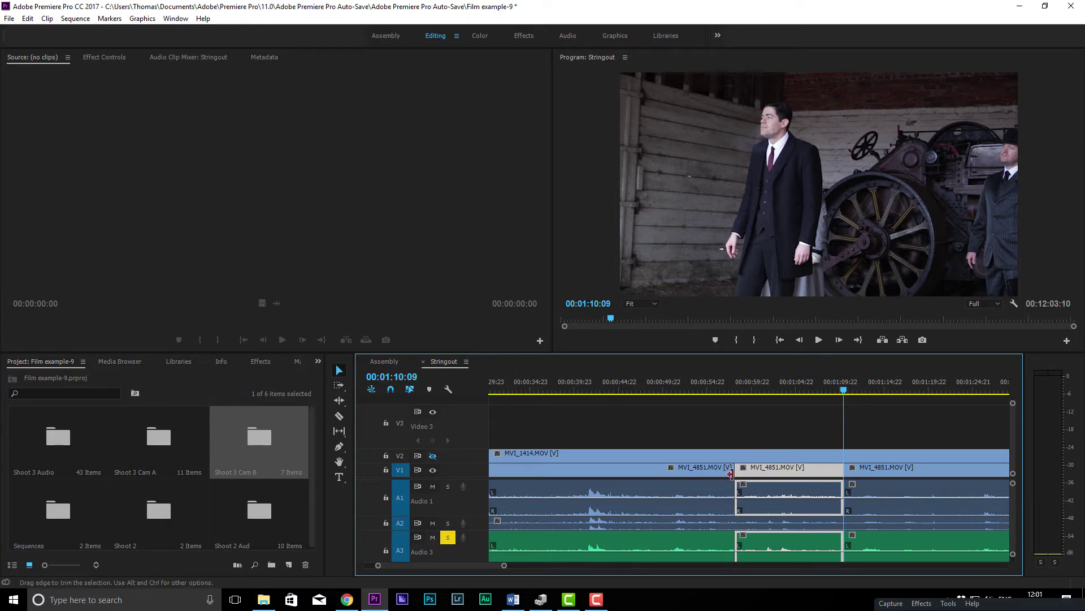
drag(743, 469, 452, 347)
drag(392, 366, 488, 494)
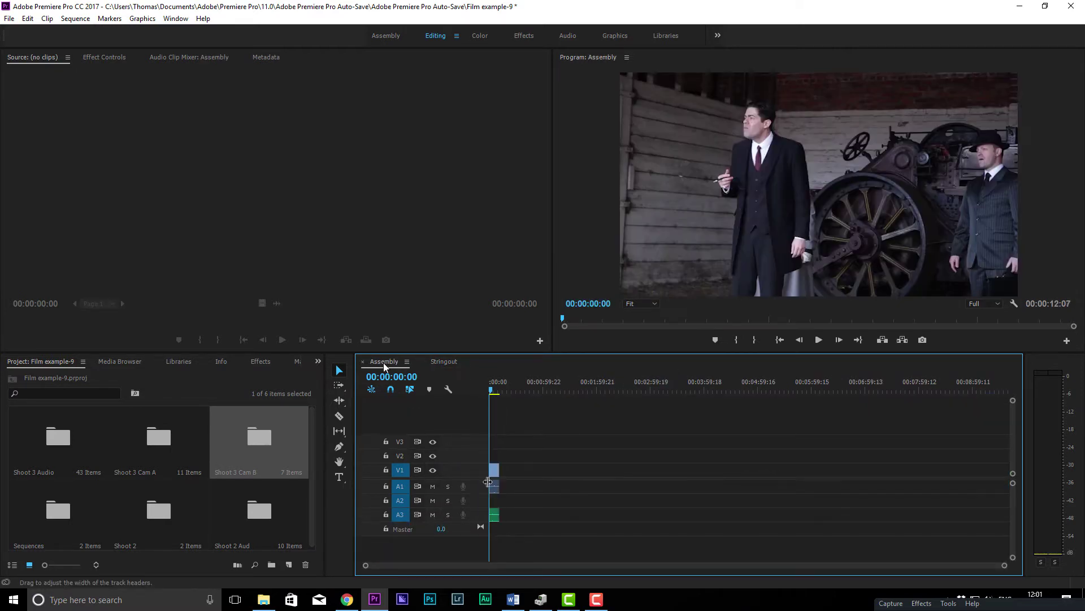
Step: Switch back and forth between the Stringout and Assembly sequences to compare their contents
click(444, 361)
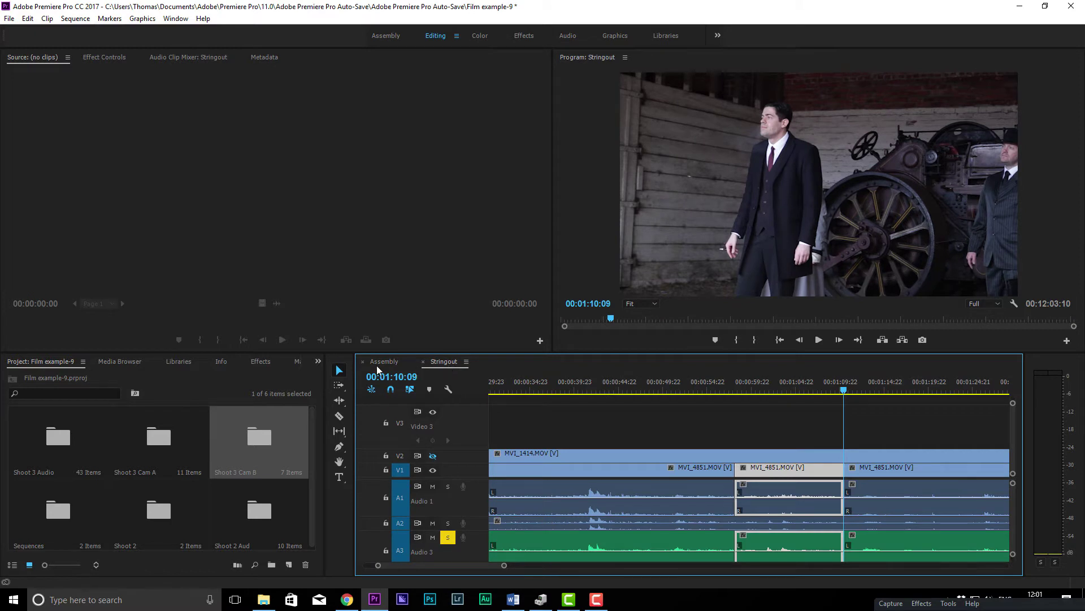
click(377, 364)
click(447, 361)
click(388, 365)
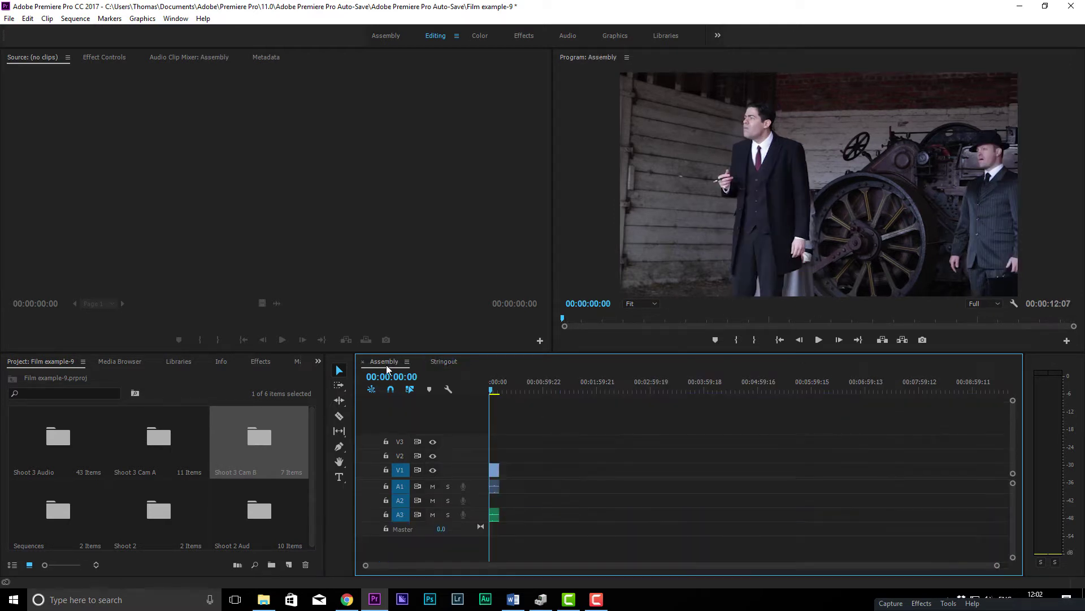
click(434, 366)
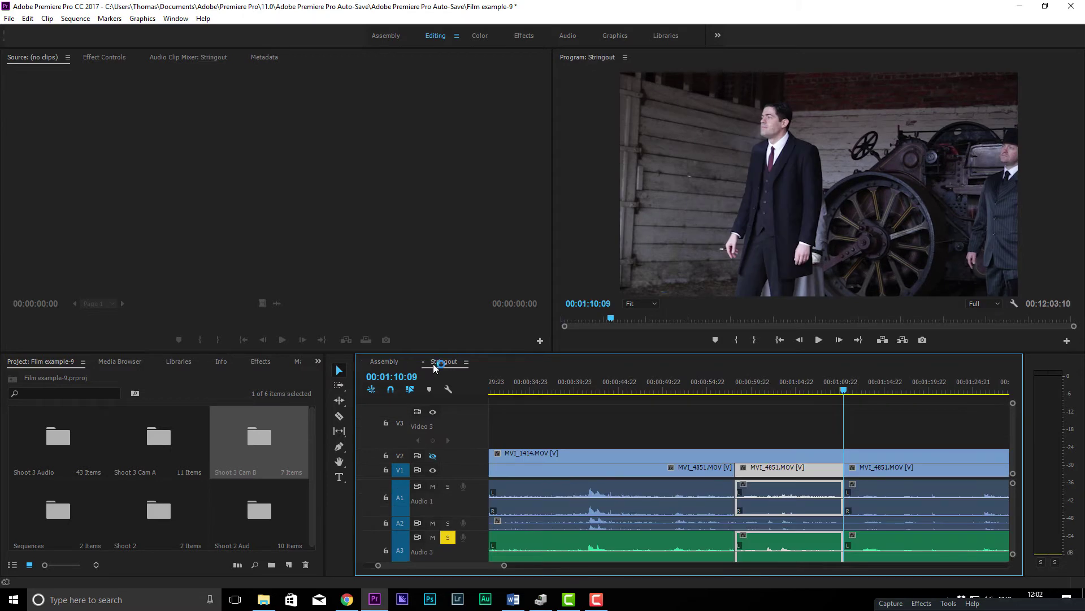
click(379, 363)
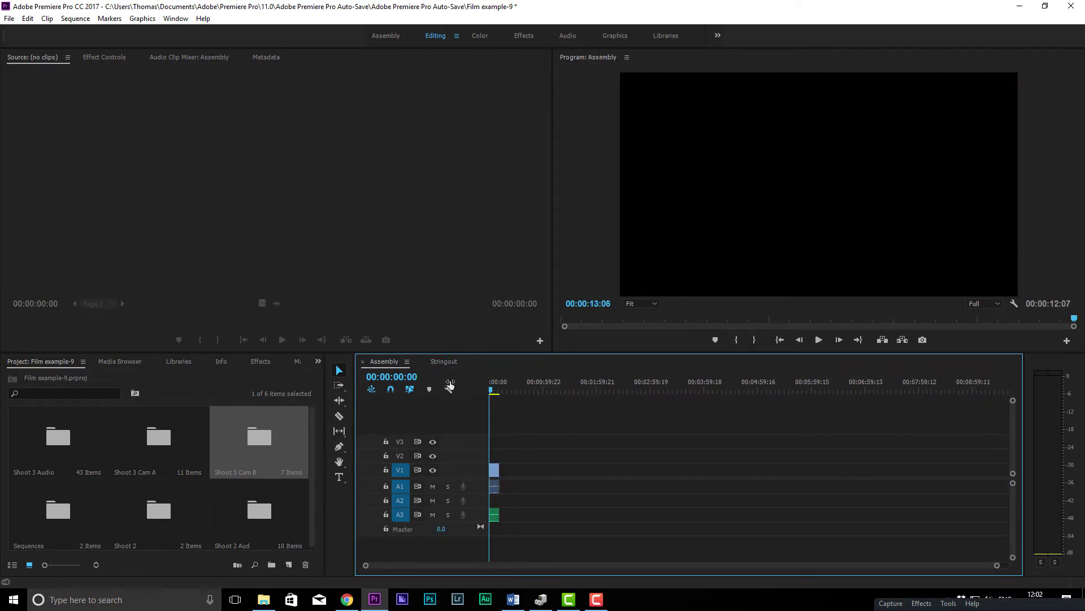
Step: In the Stringout sequence, cut MVI_1414.MOV on V2 at 00:00:58:02 and 00:01:10:09 to match the V1 segment
click(445, 362)
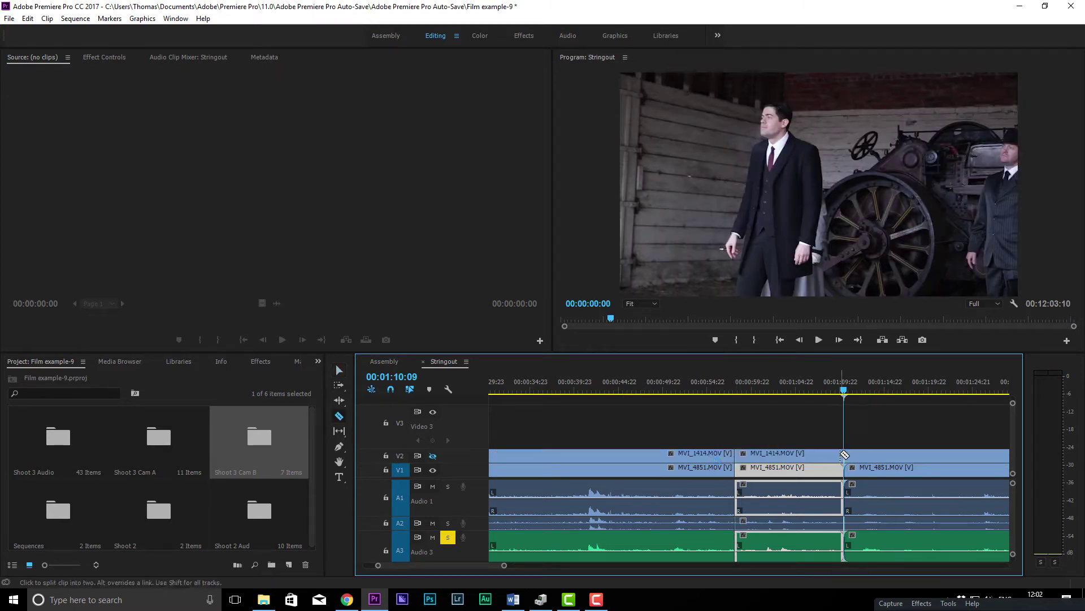
key(c)
key(v)
Step: Select the cut segments of MVI_1414.MOV on V2, MVI_4851.MOV on V1 and the A3 audio, and group them
click(831, 456)
click(814, 473)
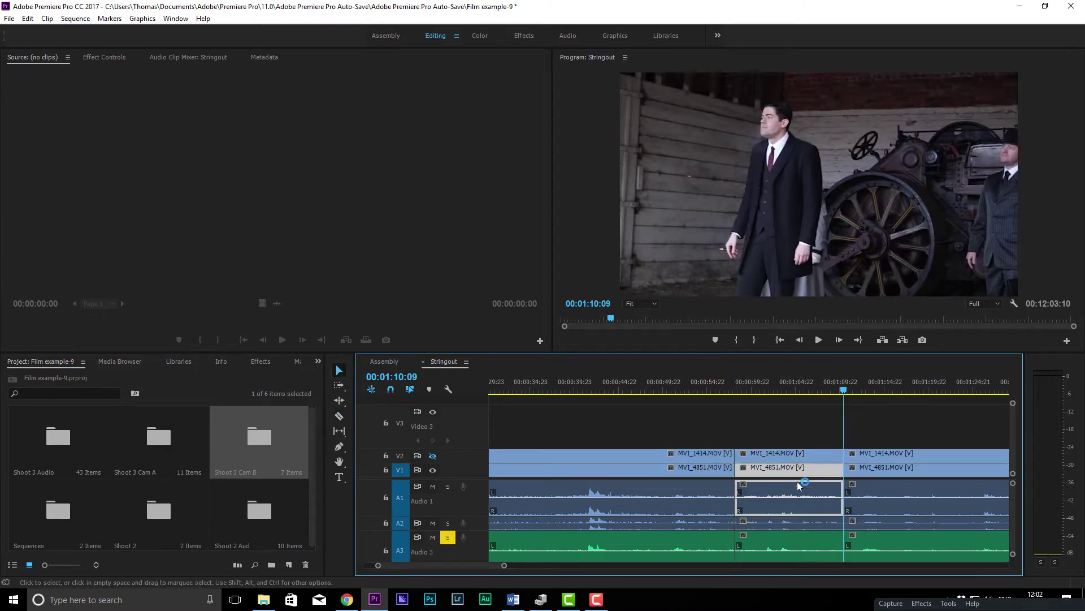
click(780, 453)
shift+click(773, 468)
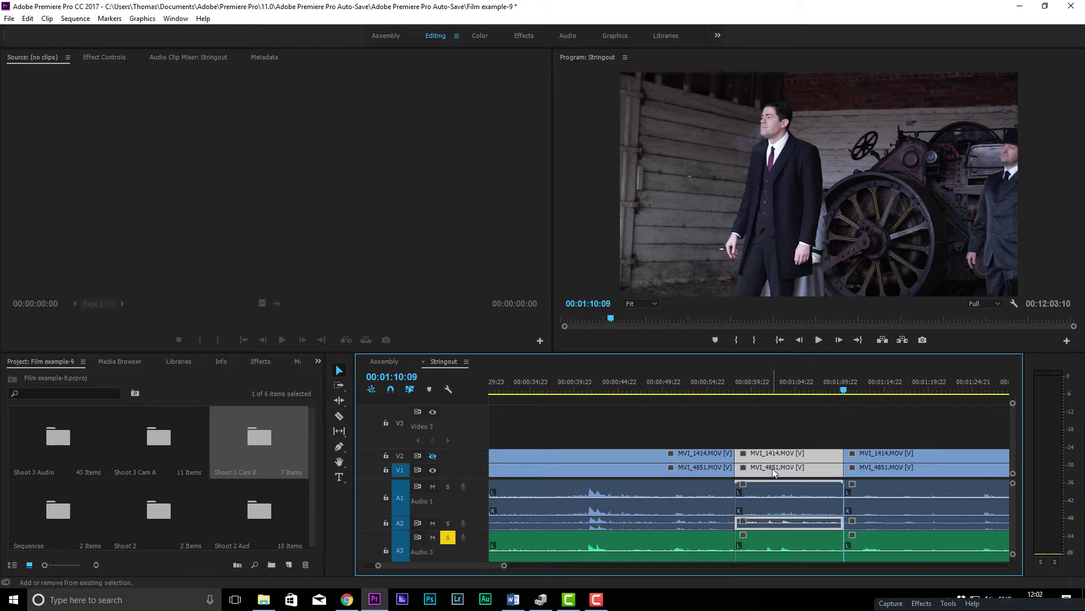
shift+click(775, 540)
right_click(775, 539)
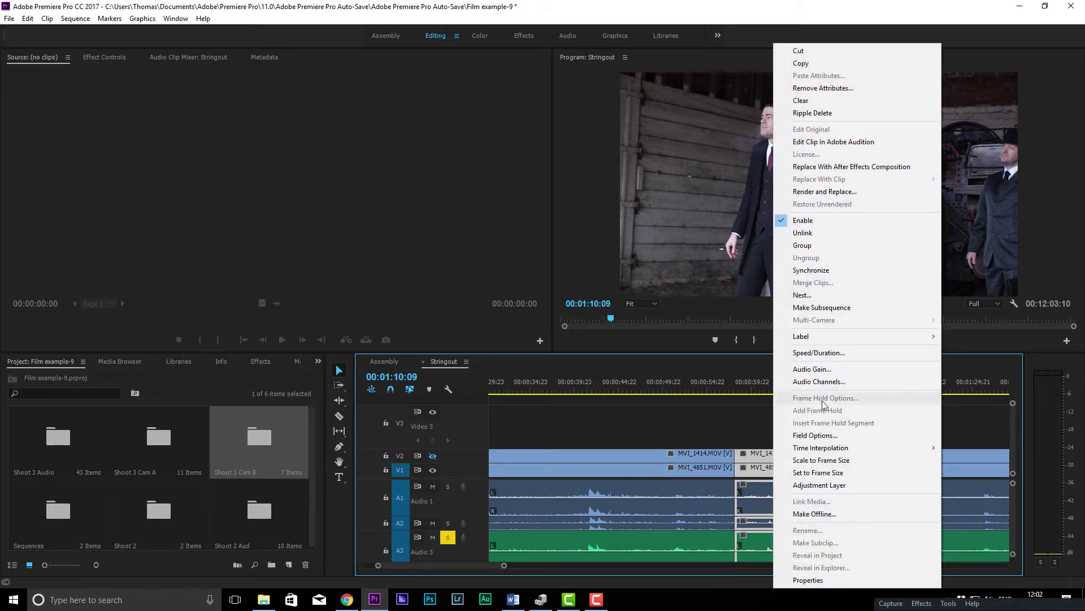
click(866, 245)
Step: Cut the selected MVI_1414.MOV and MVI_4851.MOV segments near their middle with the Razor tool
drag(772, 450, 802, 463)
key(c)
click(799, 467)
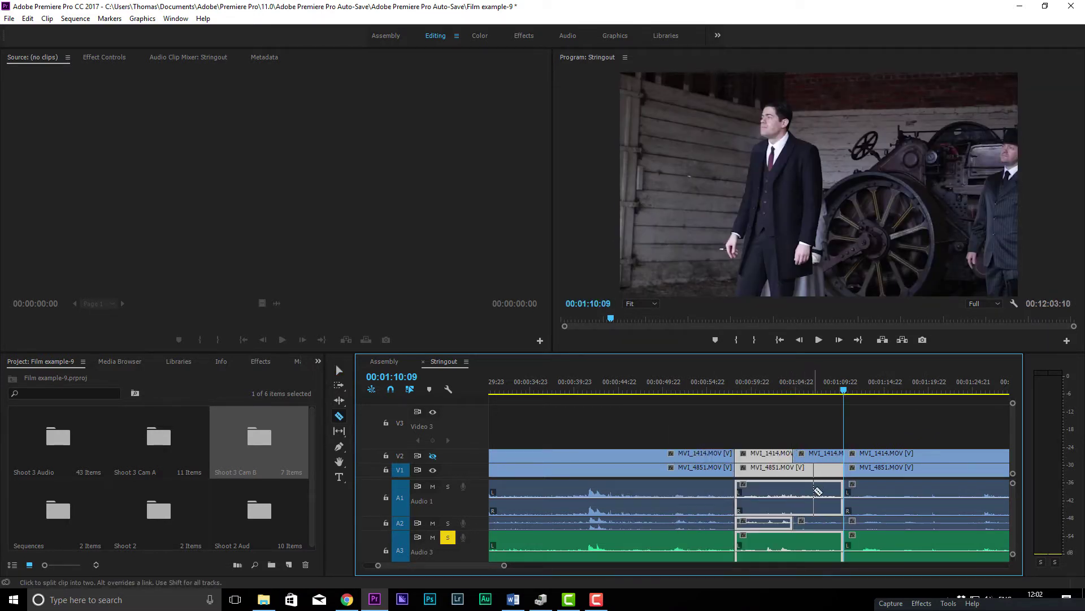
click(797, 497)
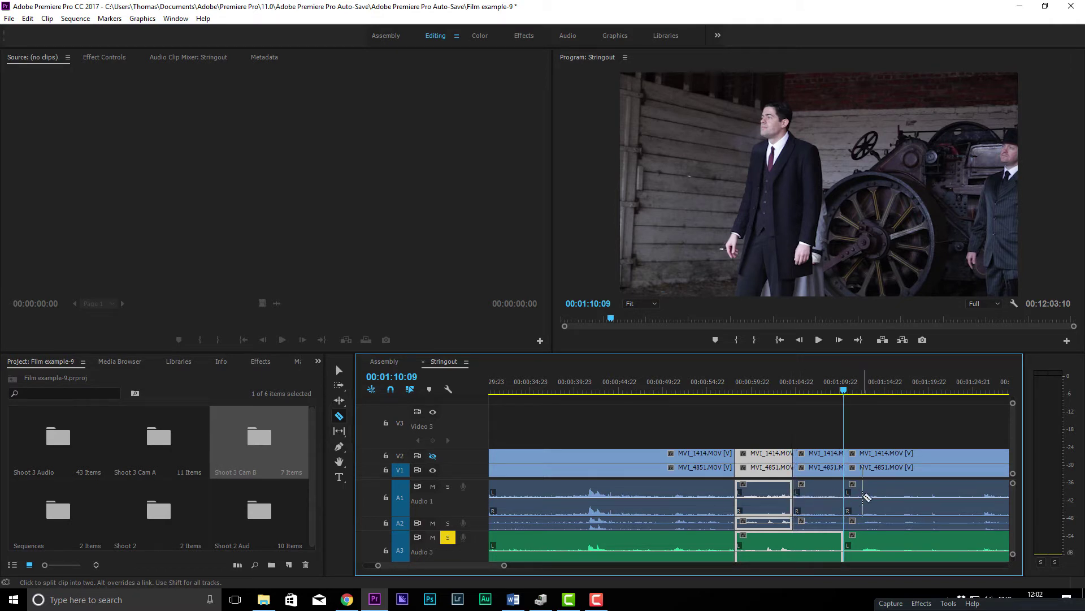
Step: Undo the mid-segment razor cuts and the grouping of the selected segments, returning to the Selection tool
key(ctrl+z)
key(ctrl+z)
key(v)
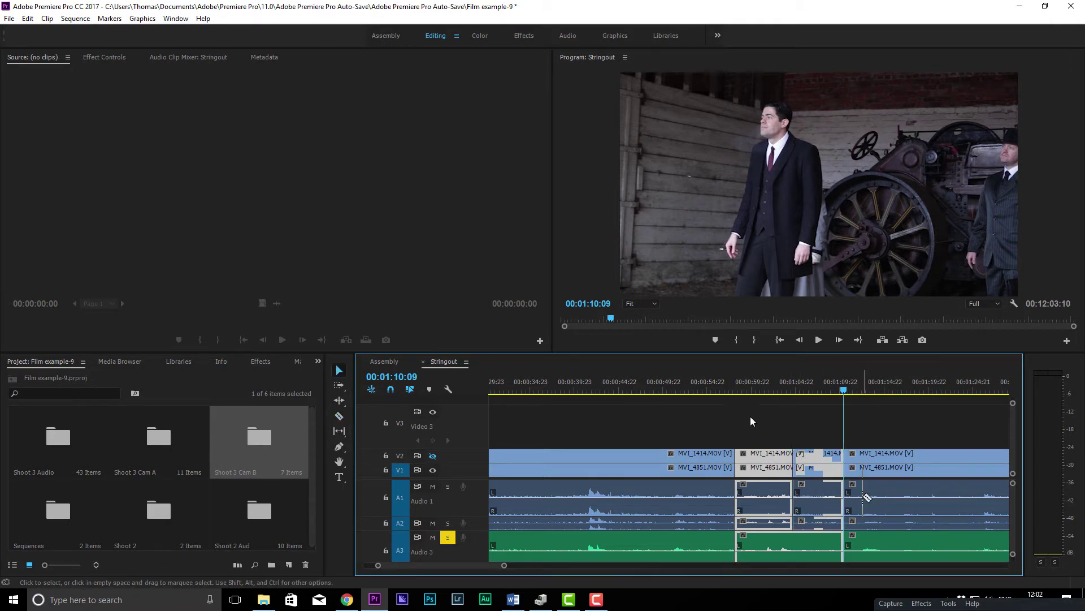
key(ctrl+z)
key(ctrl+z)
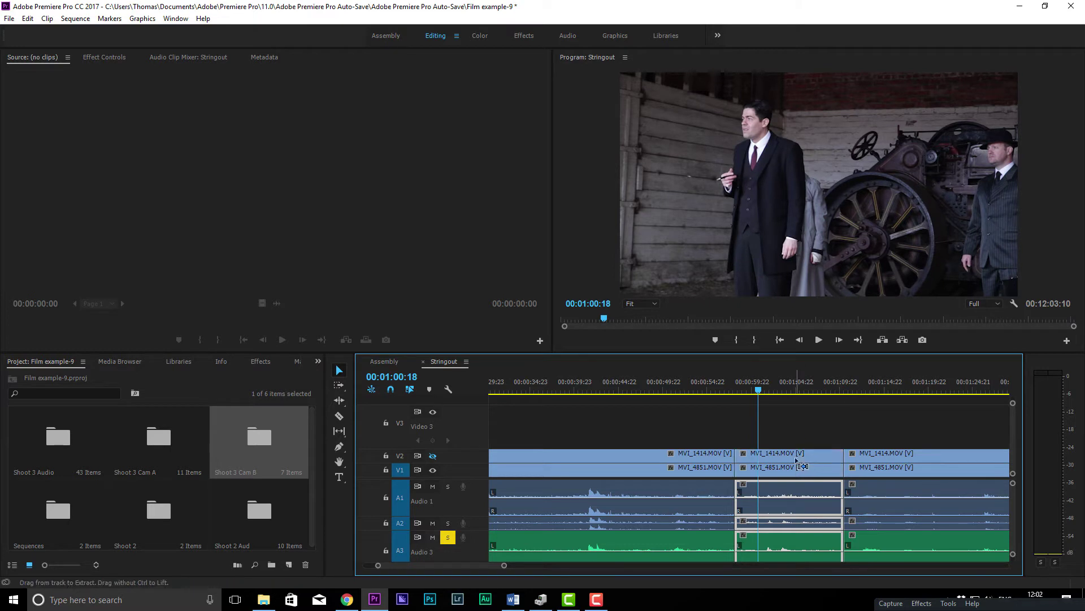
key(ctrl+z)
key(ctrl+z)
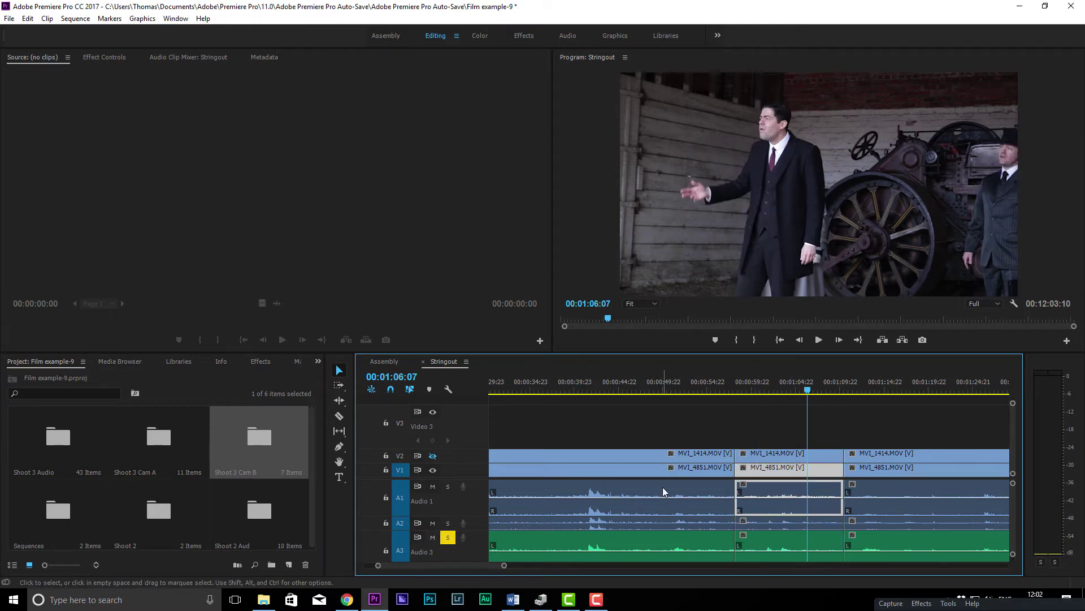
scroll(748, 457, down, 8)
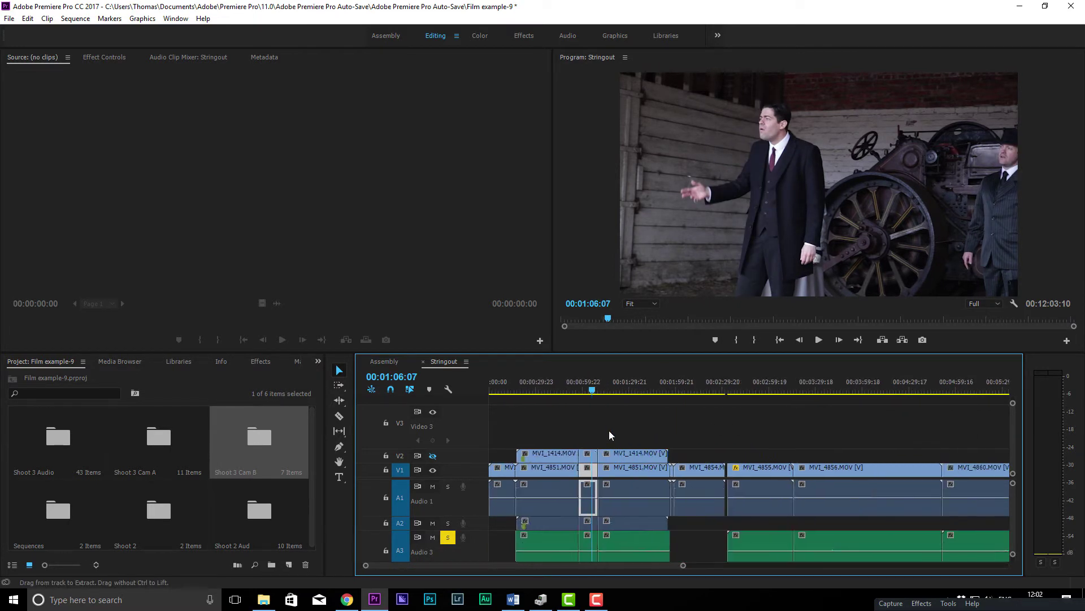
Step: Mark an In point at 00:04:00:06 in the Stringout sequence
key(minus)
key(minus)
drag(608, 379, 584, 392)
key(ctrl+z)
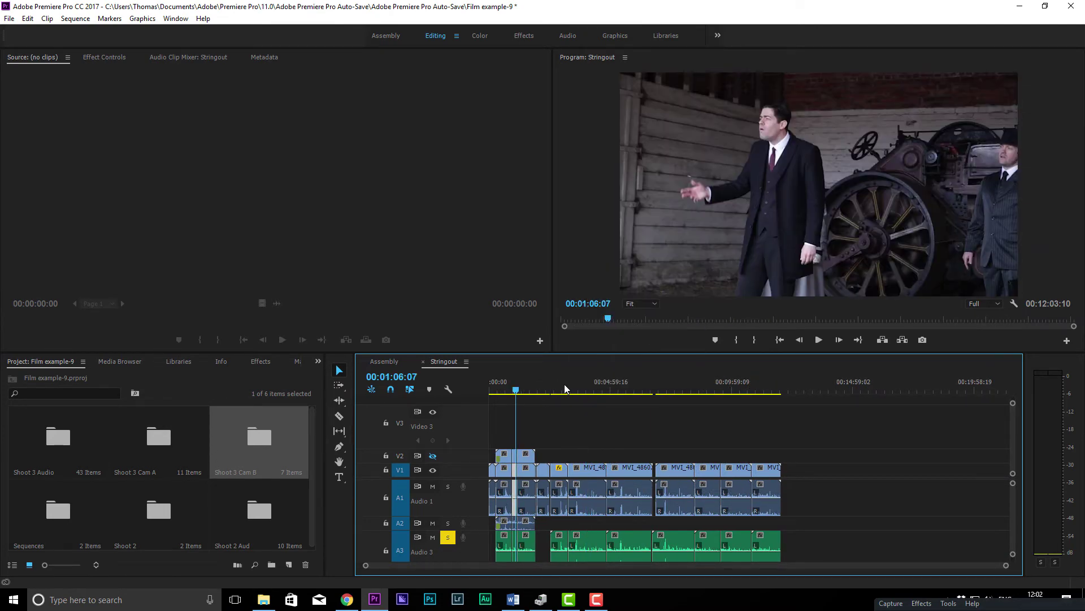
right_click(578, 386)
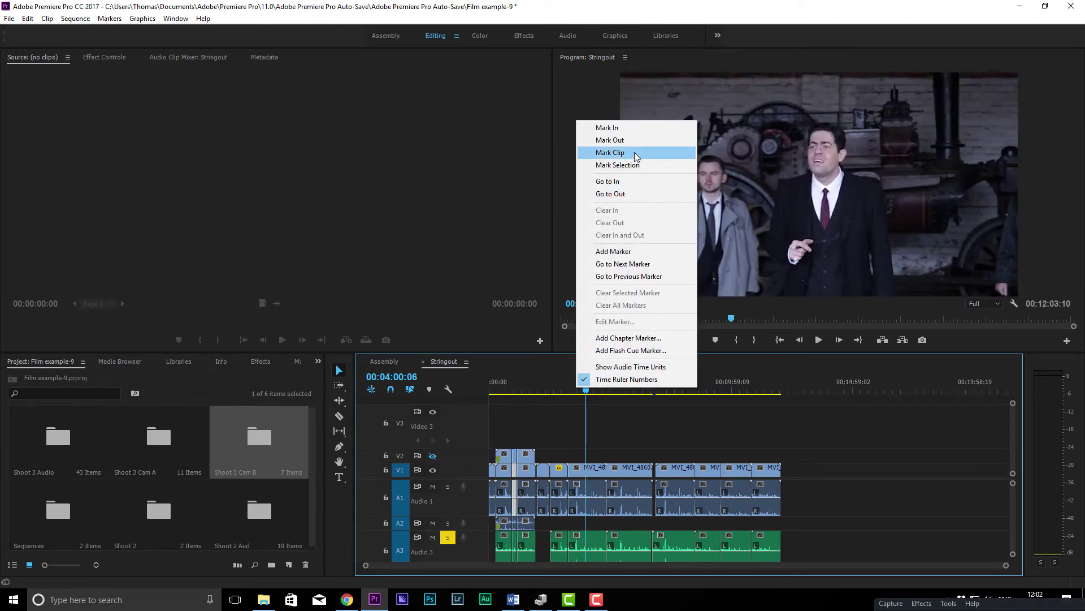
click(629, 128)
drag(617, 377, 630, 371)
click(754, 339)
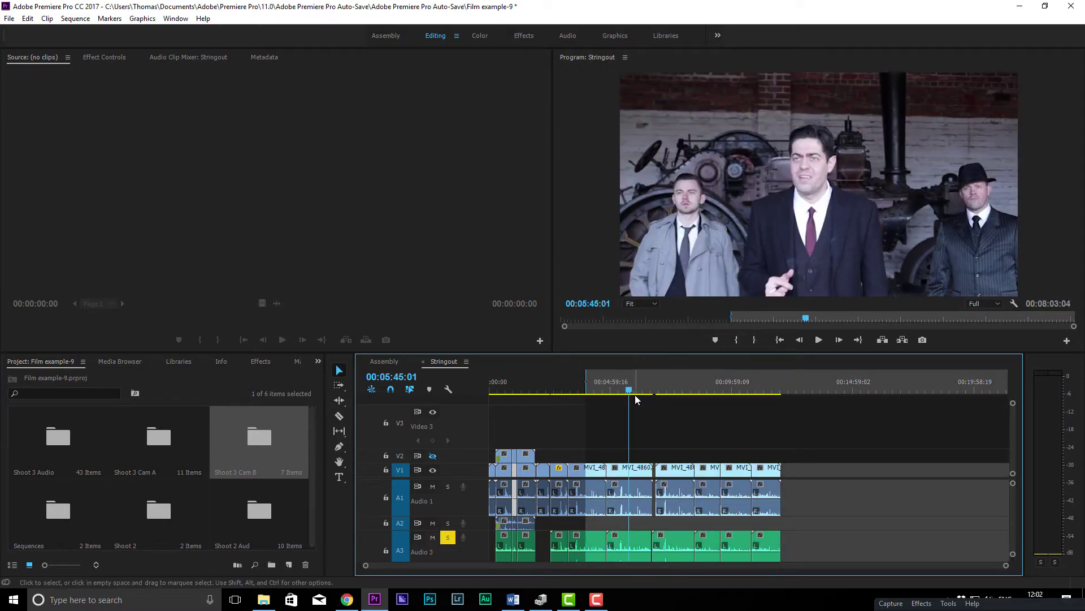
Step: Turn on audio time units for the Stringout time ruler, look at the finer time divisions, and turn them off again
right_click(588, 386)
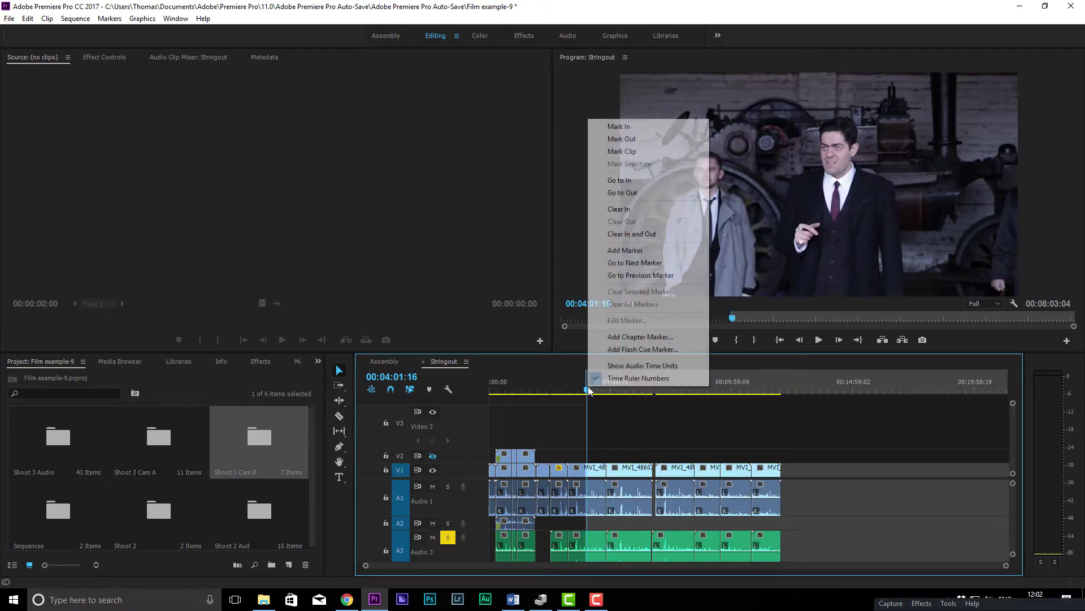
click(644, 365)
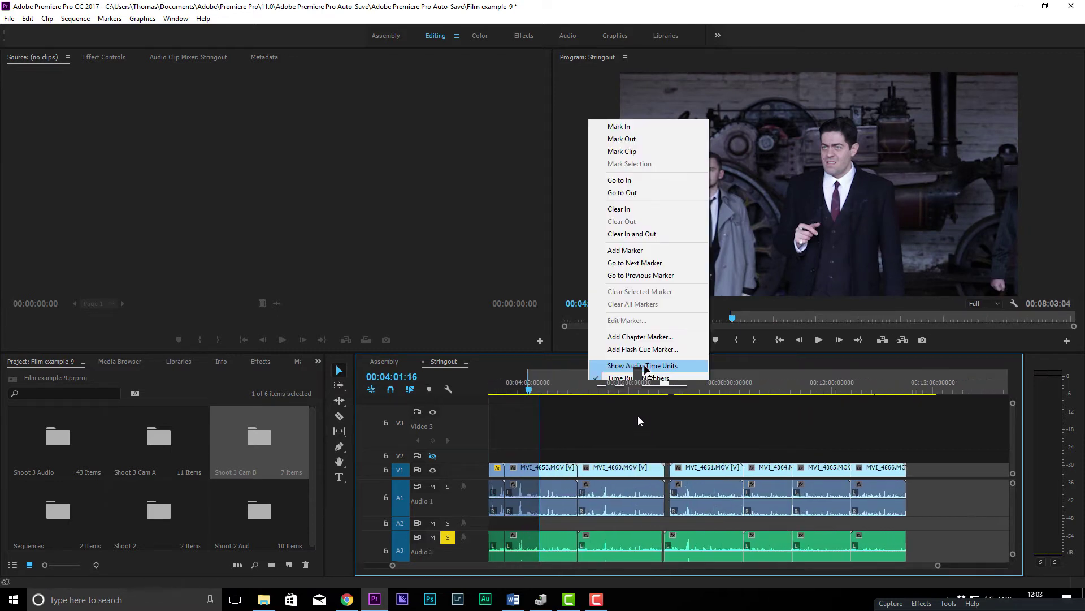
scroll(638, 417, up, 7)
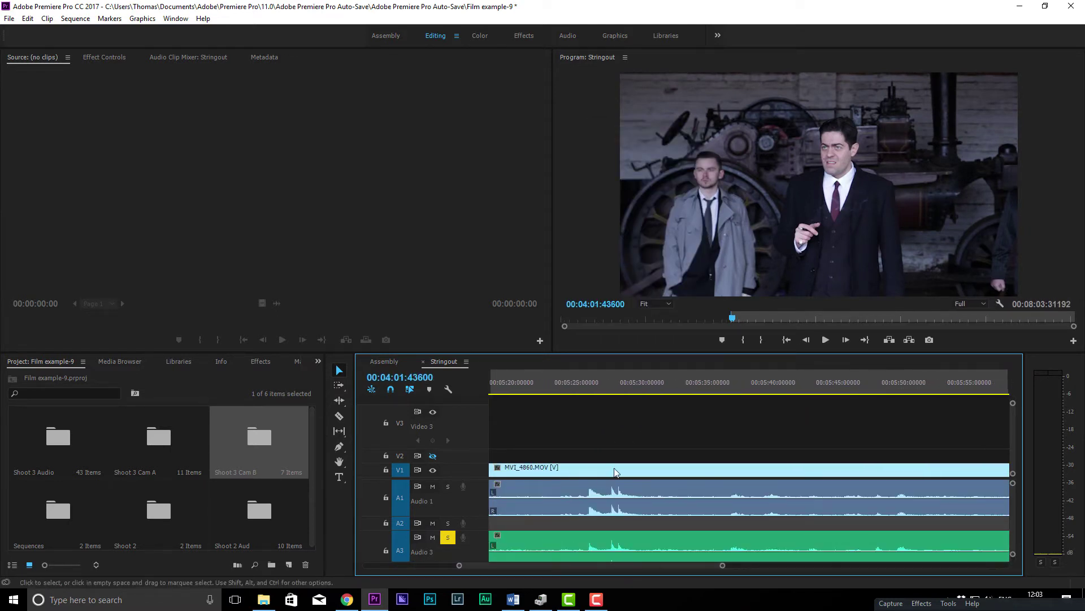
right_click(631, 390)
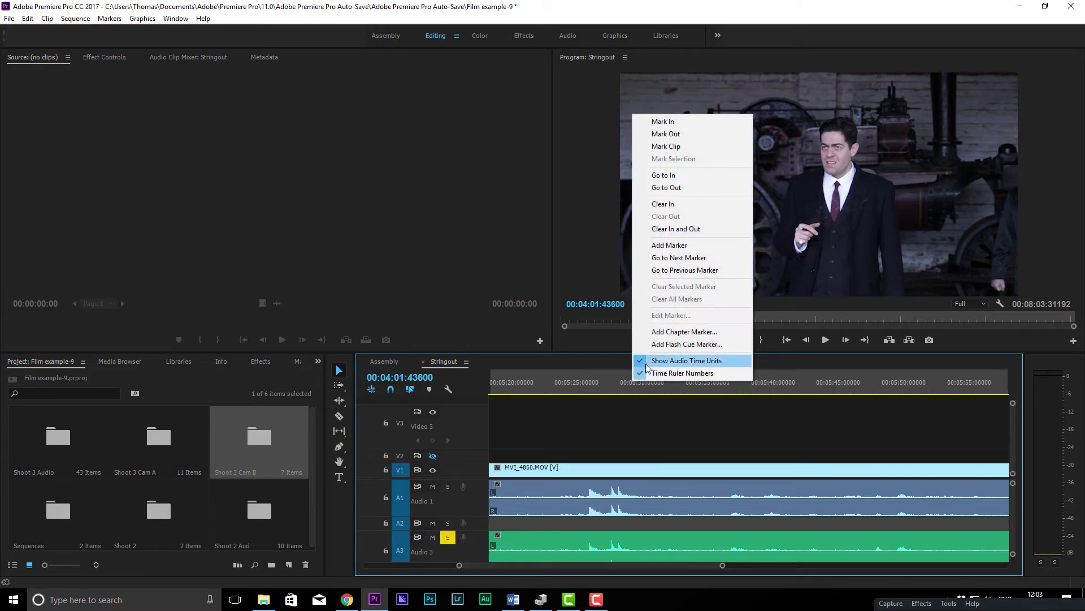
click(647, 362)
Step: Add a sequence marker at 00:05:25:21, on the audio peak in MVI_4860.MOV
right_click(632, 391)
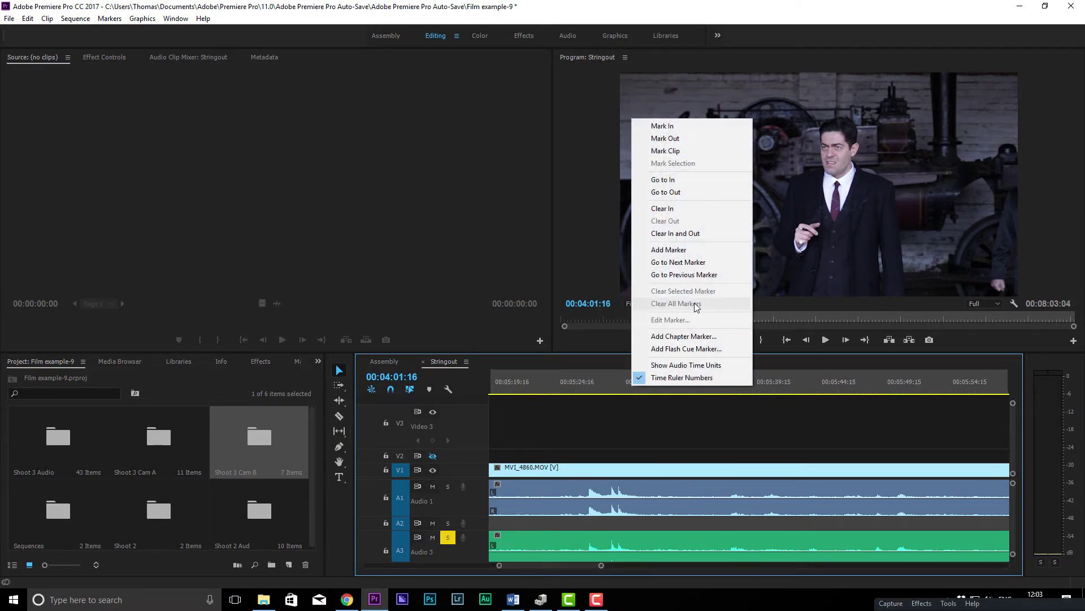
click(678, 262)
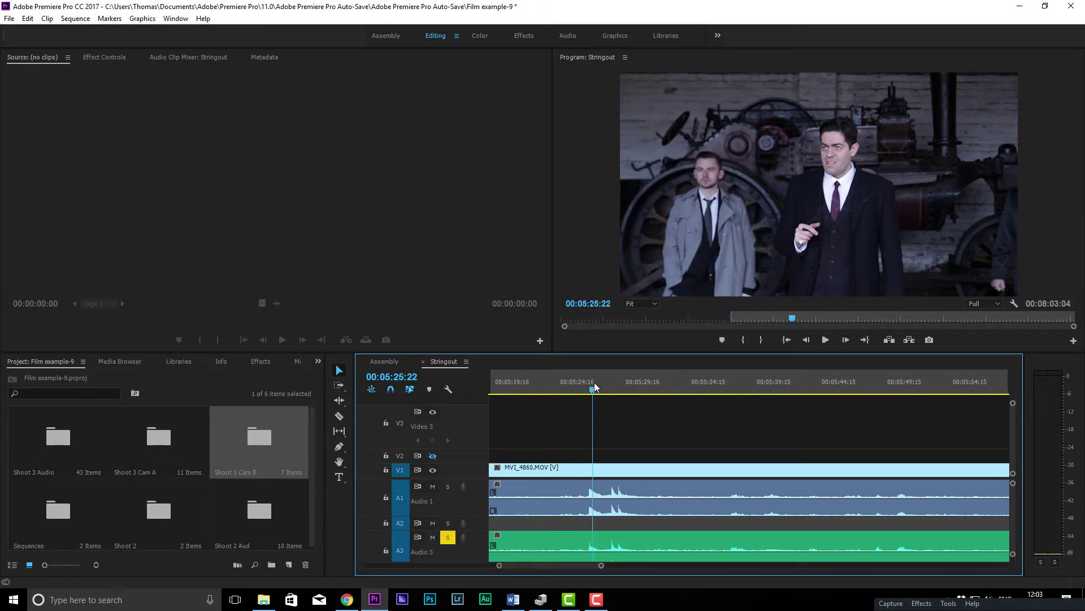
key(Left)
key(m)
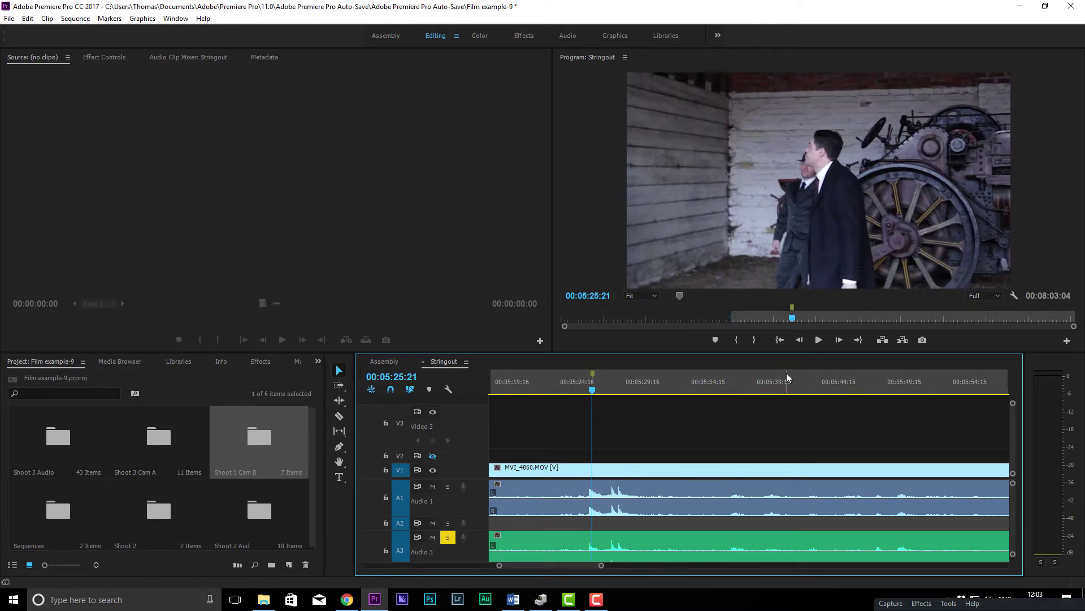
Step: Add a second sequence marker at 00:11:34:06, over the last clip in Stringout
scroll(855, 410, down, 8)
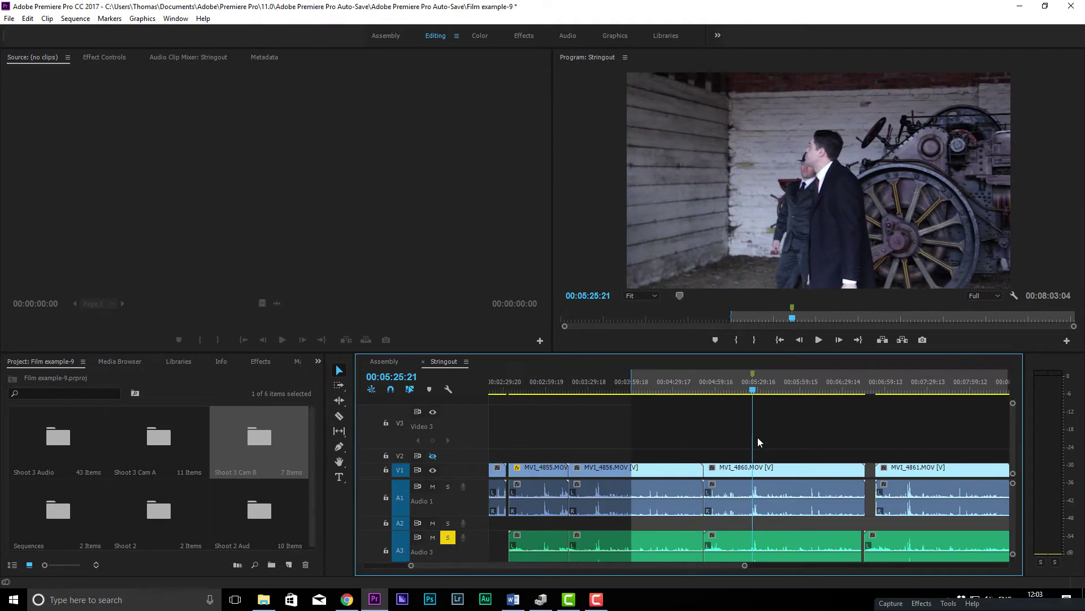
key(minus)
key(minus)
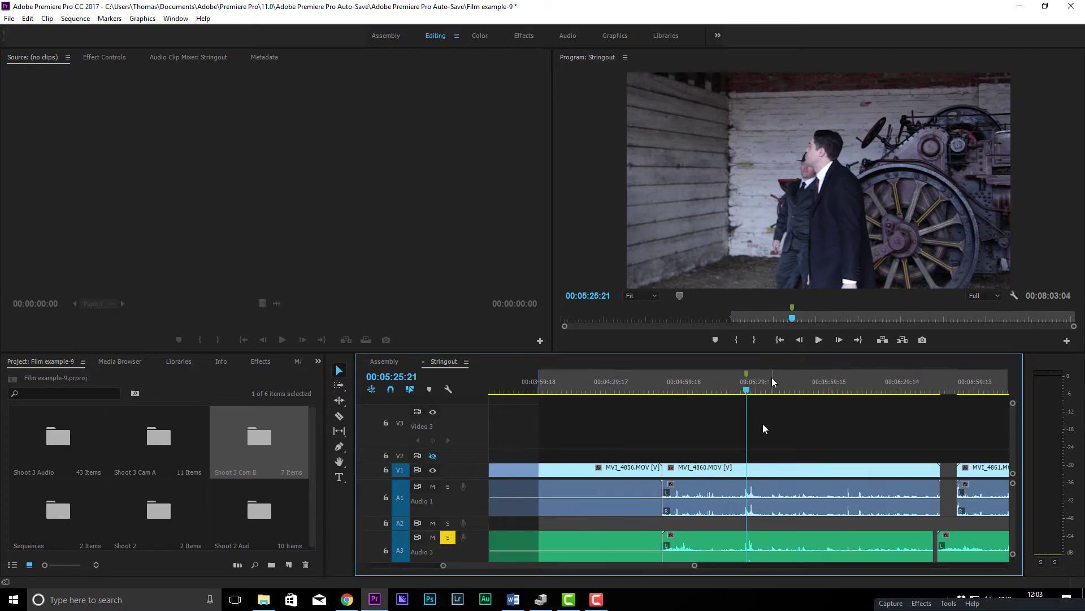
click(771, 379)
key(m)
Step: Move the playhead to the marker at 00:05:25:21, jump to the next marker, and save the project
mouse_move(769, 379)
mouse_down()
mouse_move(653, 378)
mouse_move(626, 390)
mouse_up()
click(620, 374)
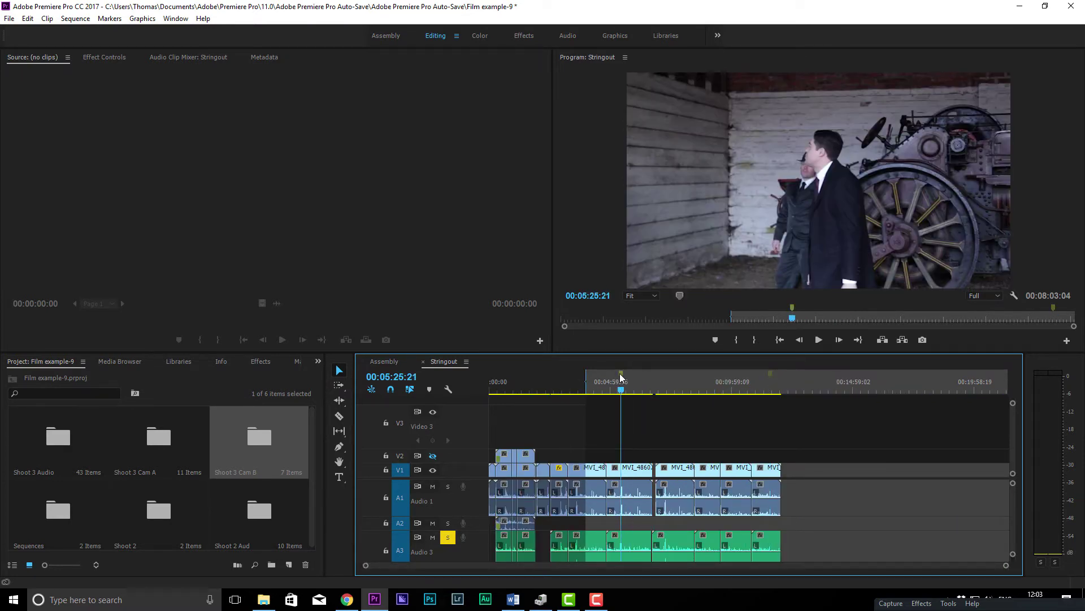
right_click(620, 373)
click(688, 252)
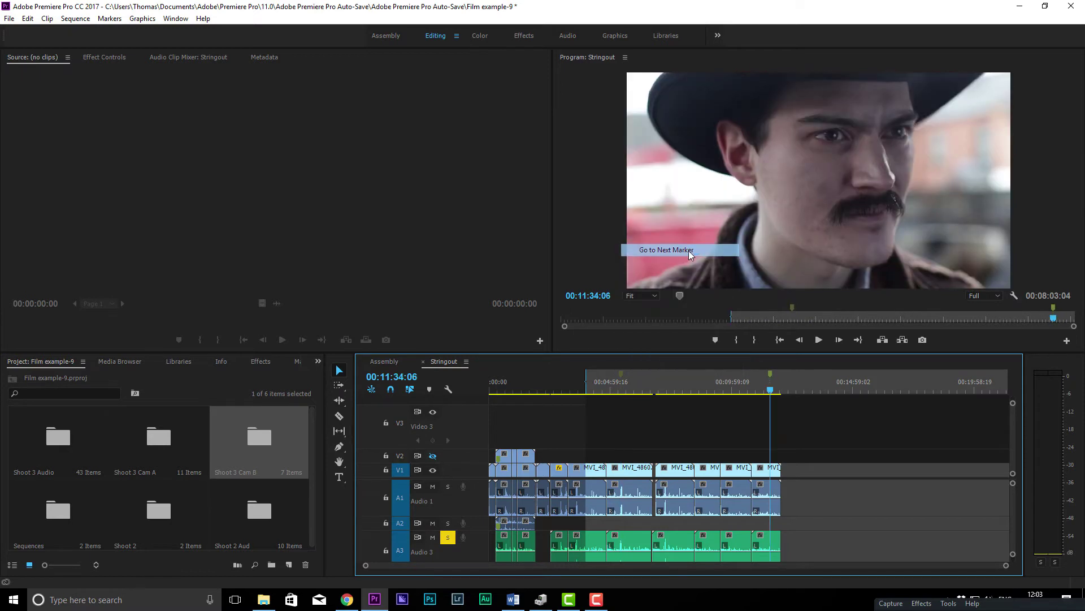
right_click(700, 388)
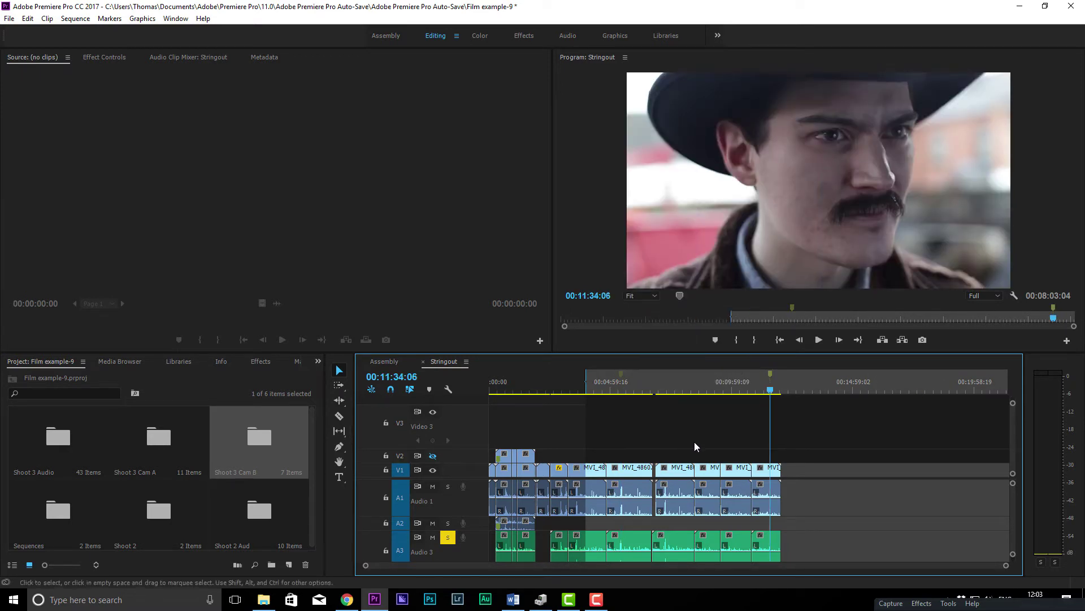
key(ctrl+s)
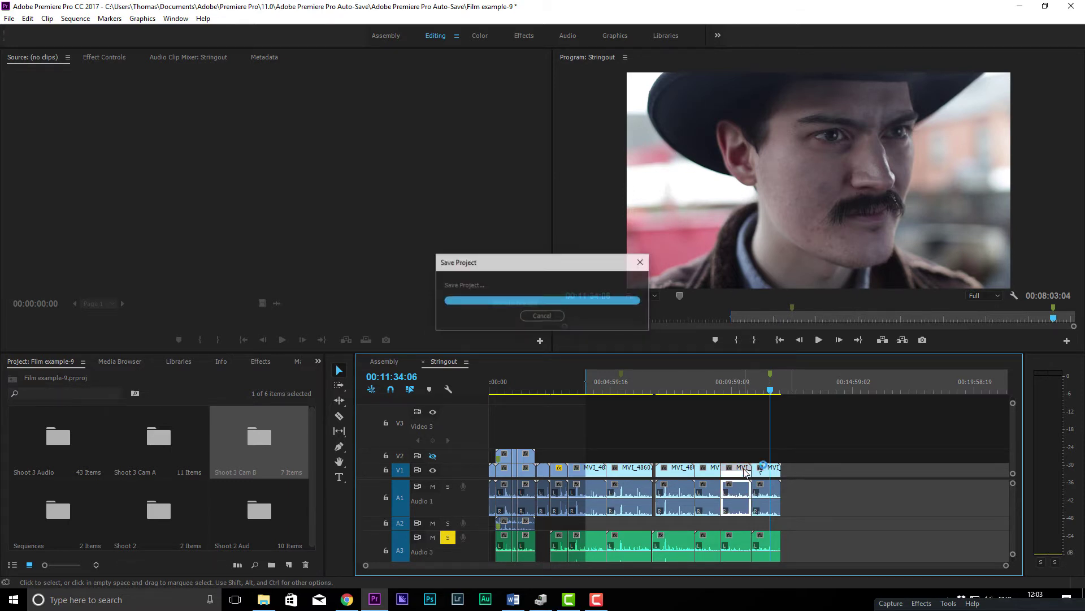
Step: Try a teal label colour on the MVI_4865.MOV clip on V1 and undo the label change
right_click(743, 470)
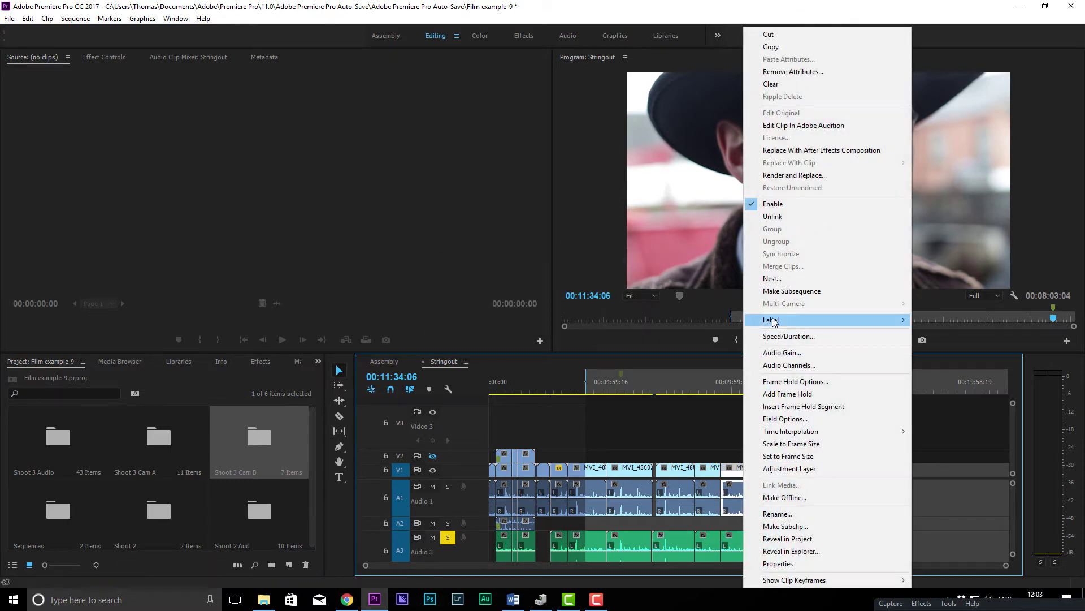
mouse_move(773, 321)
click(939, 386)
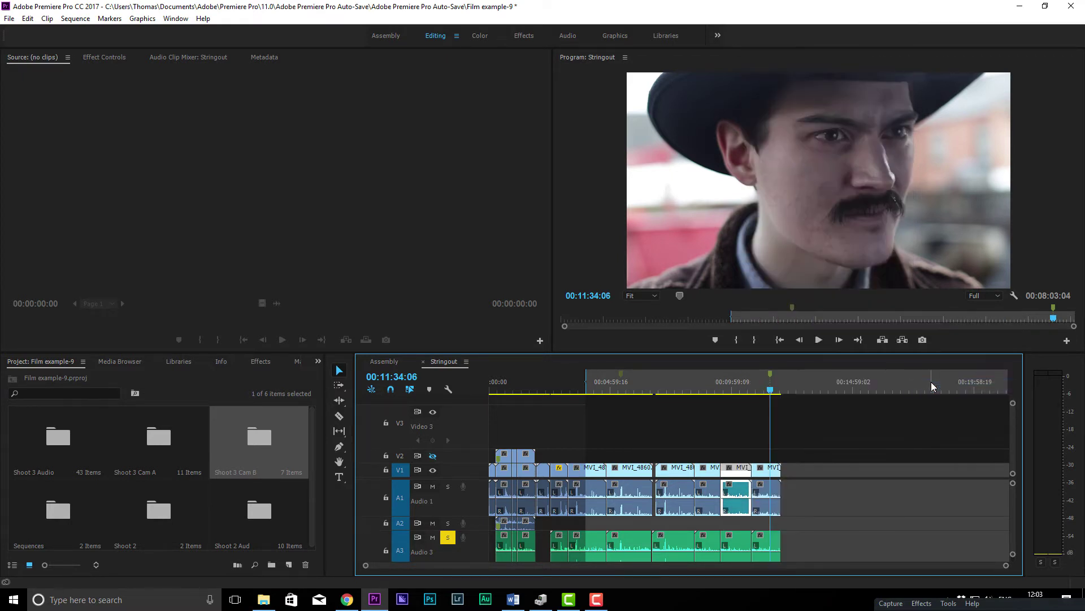
scroll(775, 456, up, 3)
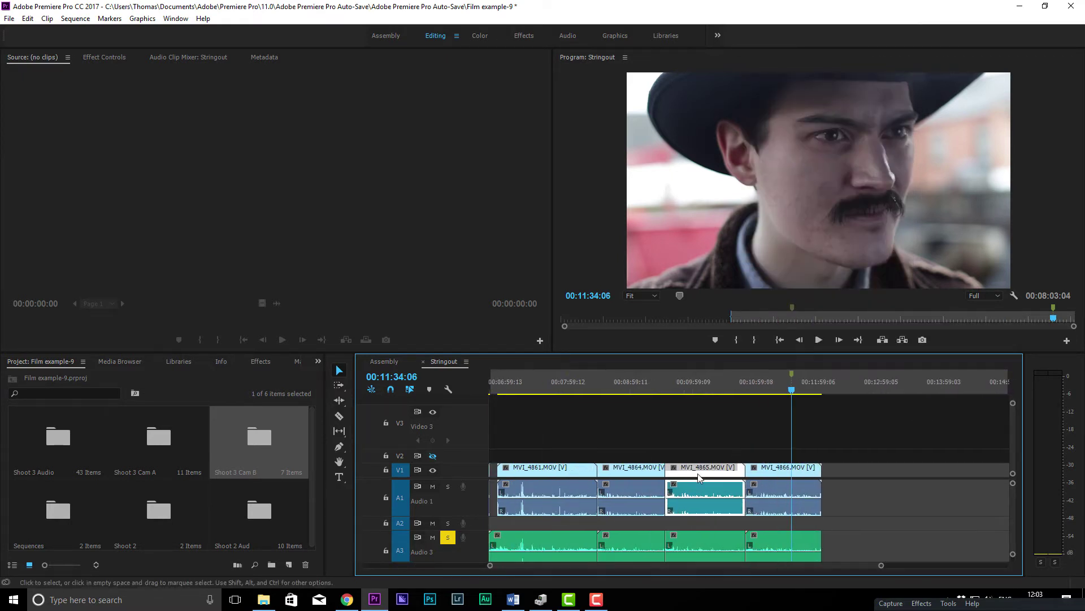
scroll(713, 447, up, 2)
click(758, 386)
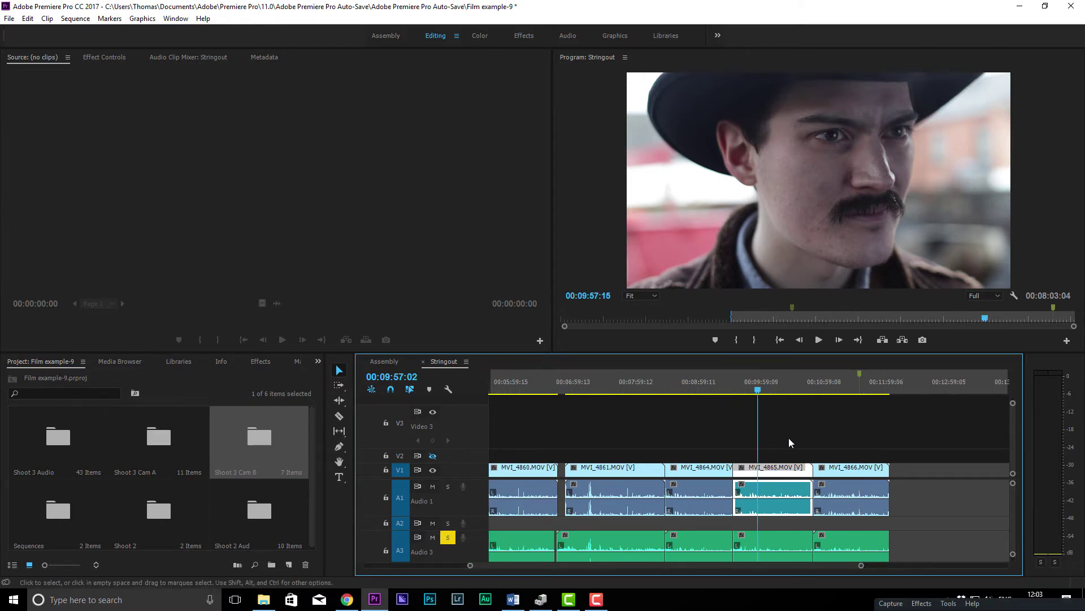
key(ctrl+z)
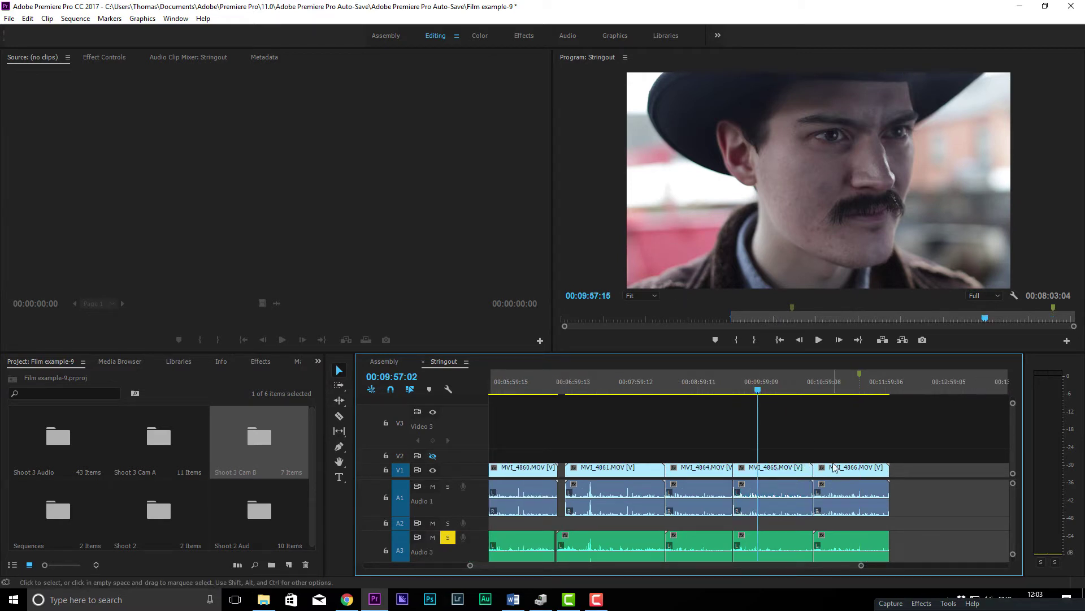
Step: View the Frame Hold Options of MVI_4865.MOV with the playhead at 00:09:59:19, and cancel without applying a hold
right_click(827, 469)
click(760, 386)
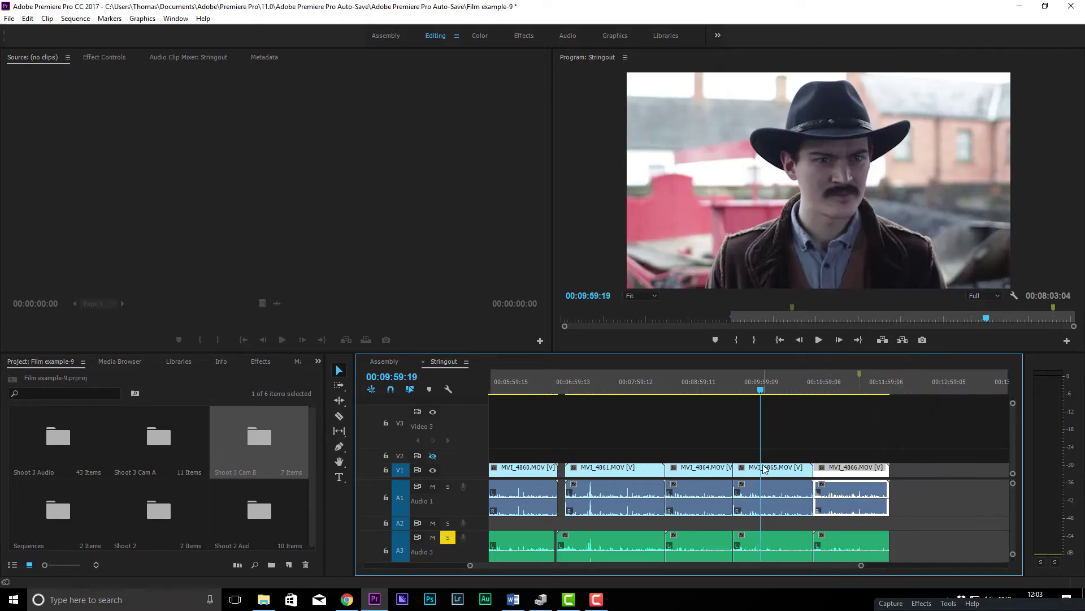
click(772, 468)
right_click(762, 468)
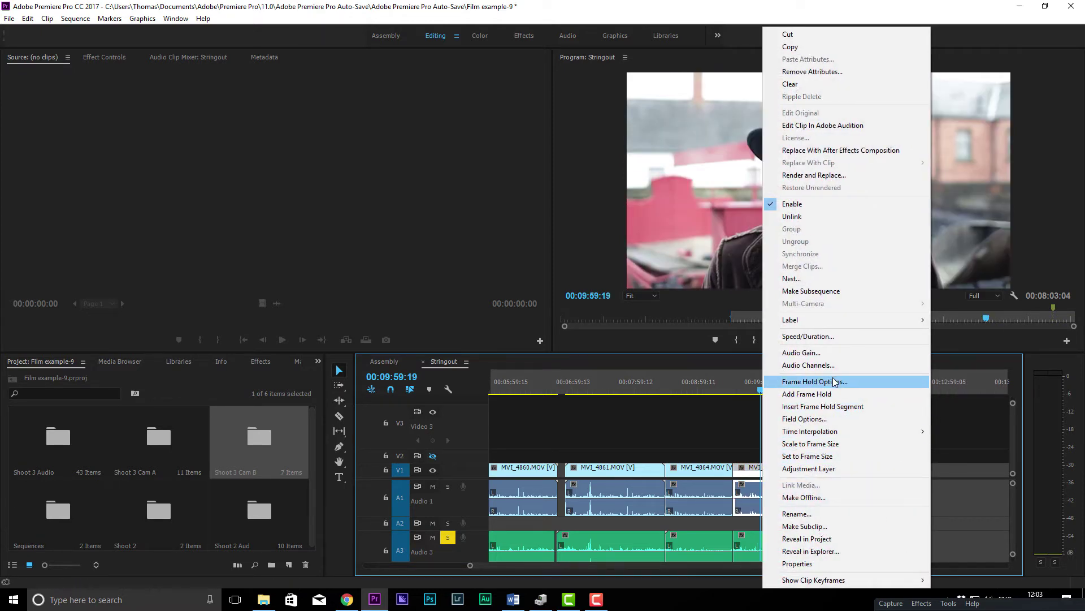
click(836, 382)
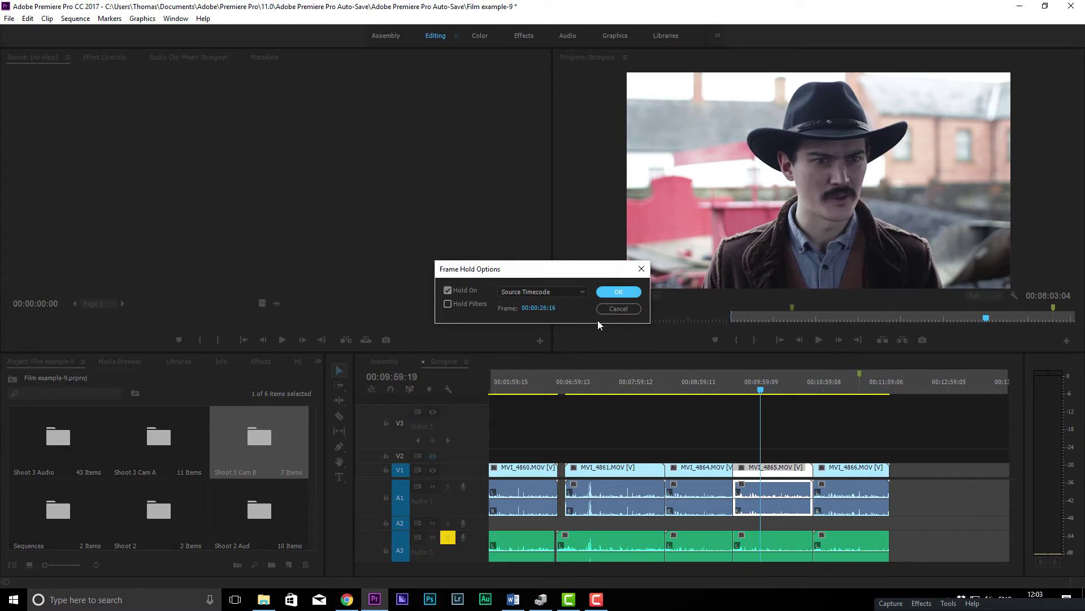
click(606, 308)
Step: Set the time interpolation of MVI_4865.MOV to Optical Flow and save the project
right_click(762, 468)
click(835, 382)
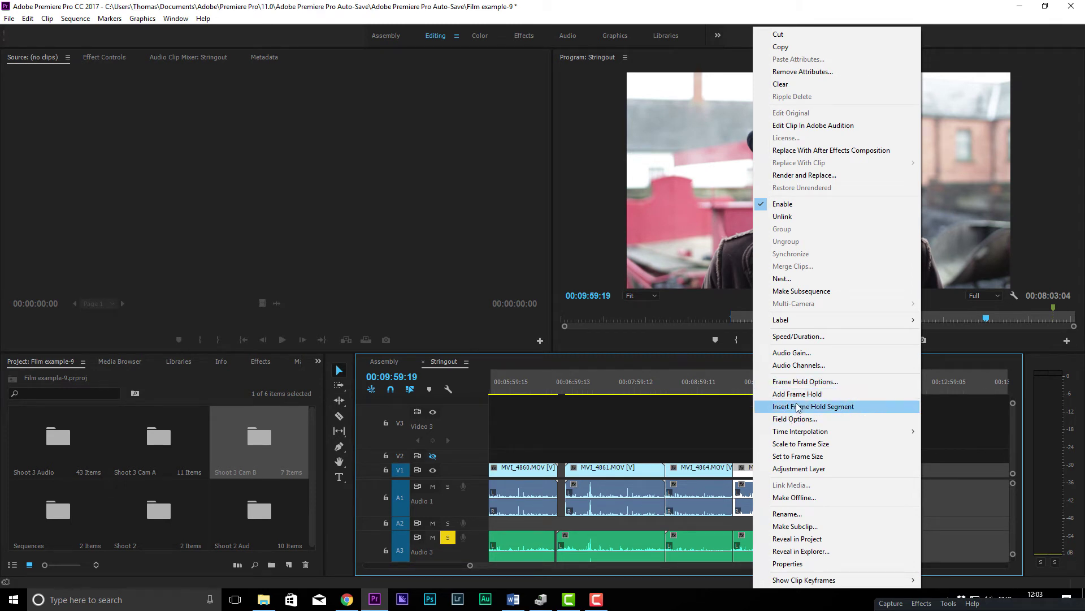
mouse_move(800, 432)
click(973, 457)
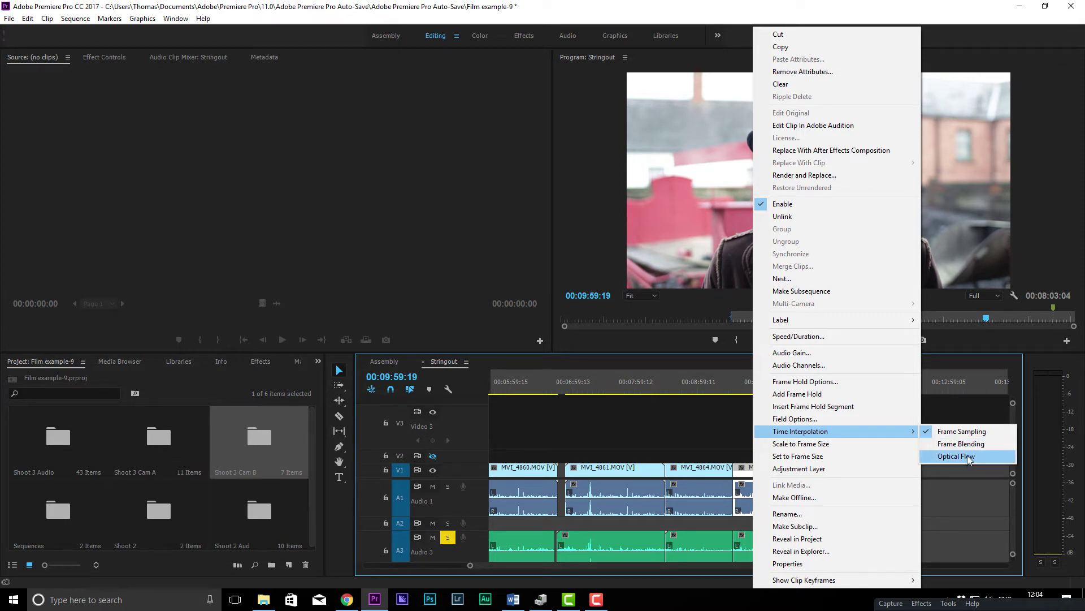
click(968, 459)
drag(769, 388, 783, 388)
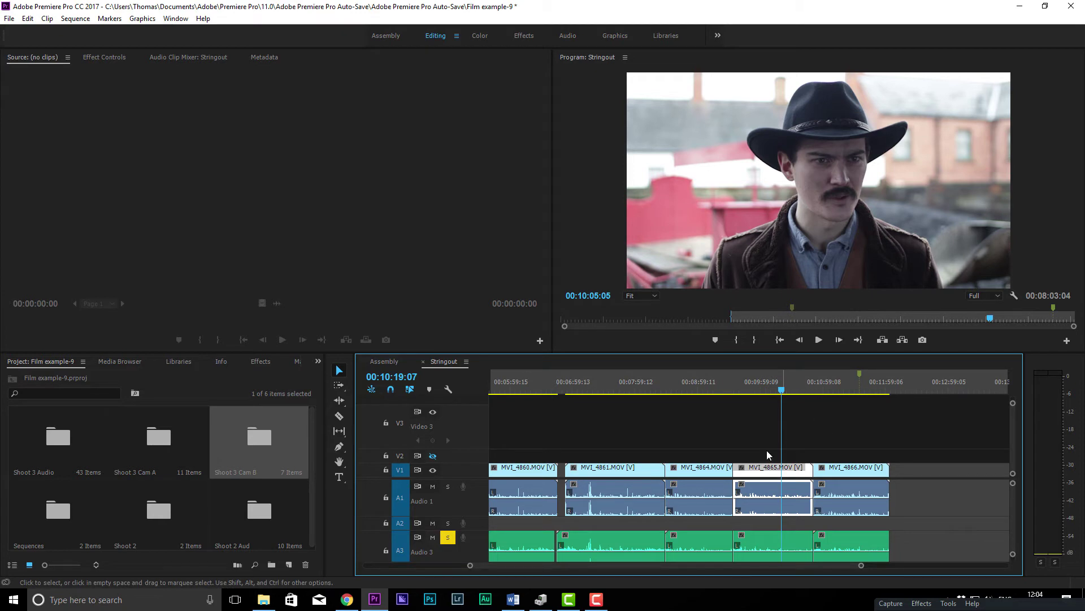
click(764, 392)
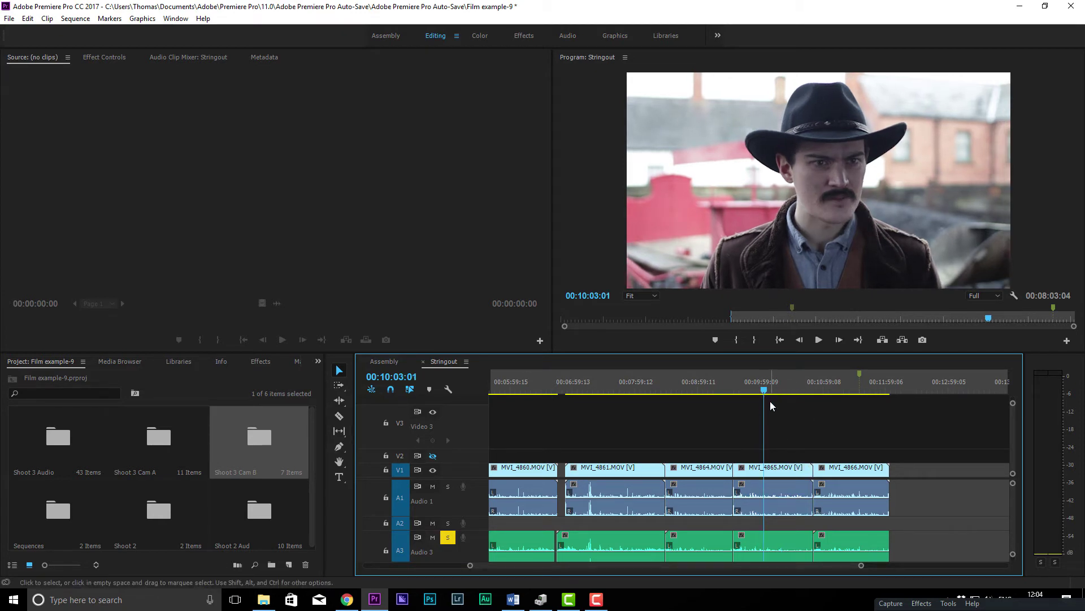
key(ctrl+s)
Step: Cut MVI_4865.MOV on V1 just before 00:09:49:15 with the Razor tool, and return to the Selection tool
right_click(760, 477)
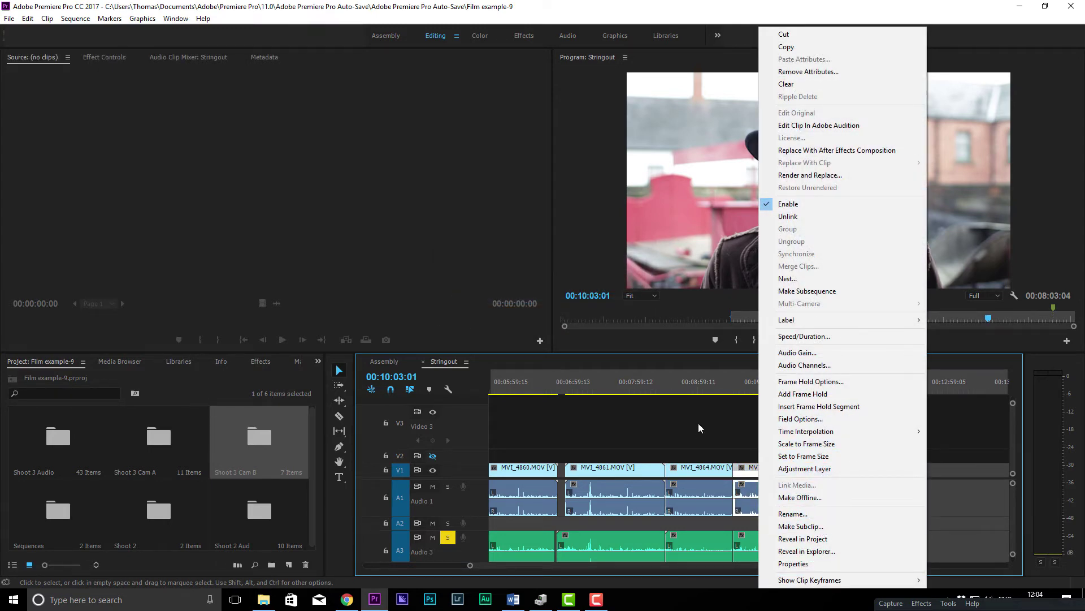
drag(727, 379, 674, 398)
scroll(774, 441, up, 1)
scroll(780, 449, up, 3)
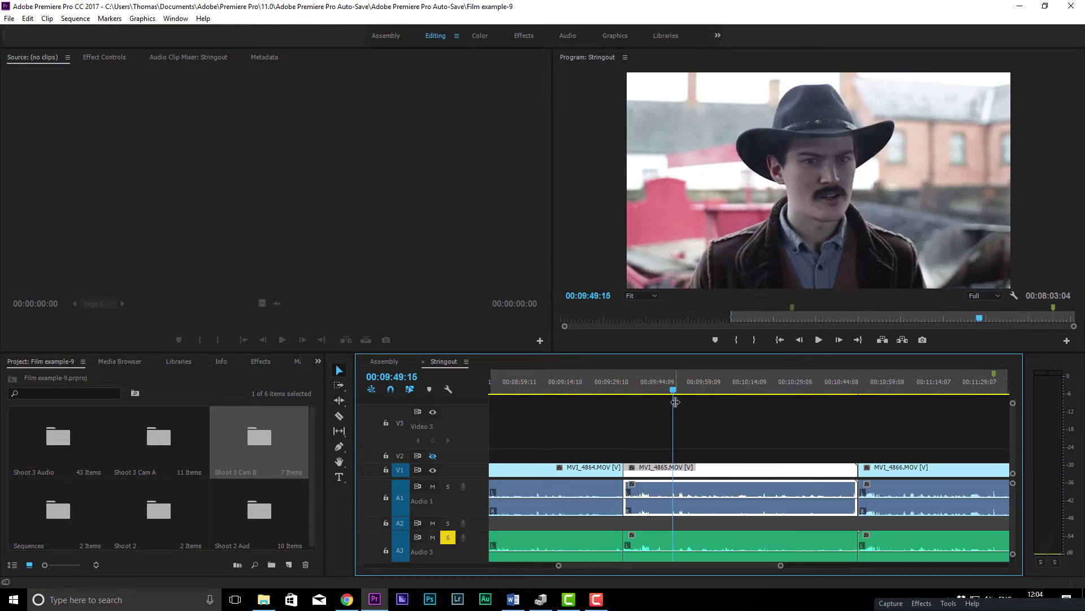
key(c)
click(669, 473)
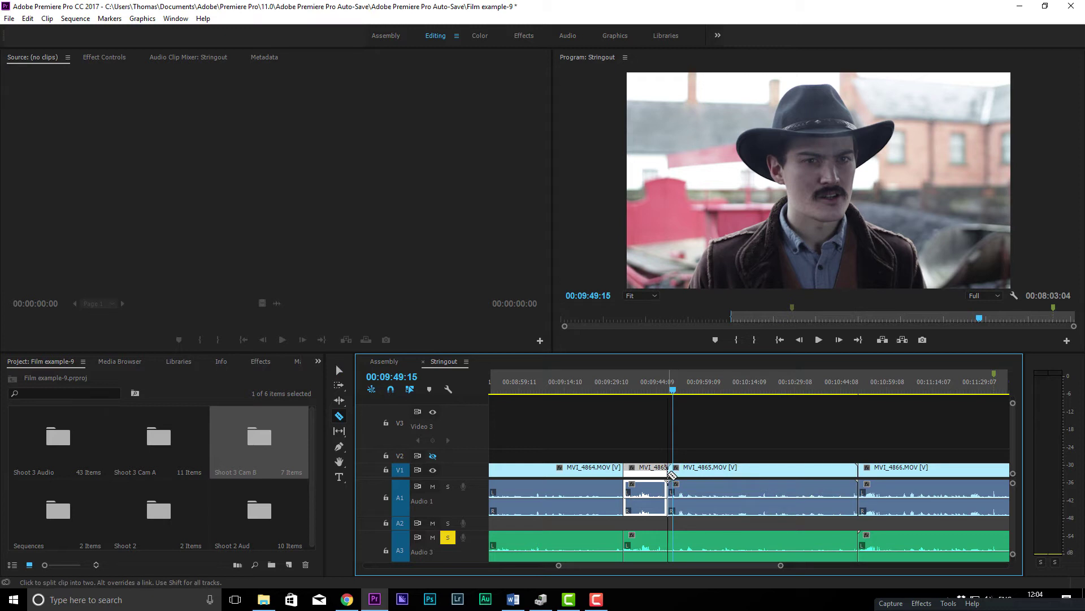
key(v)
Step: Make a subclip named "shot 1" from the segment of MVI_4865.MOV that follows the cut on V1
click(796, 472)
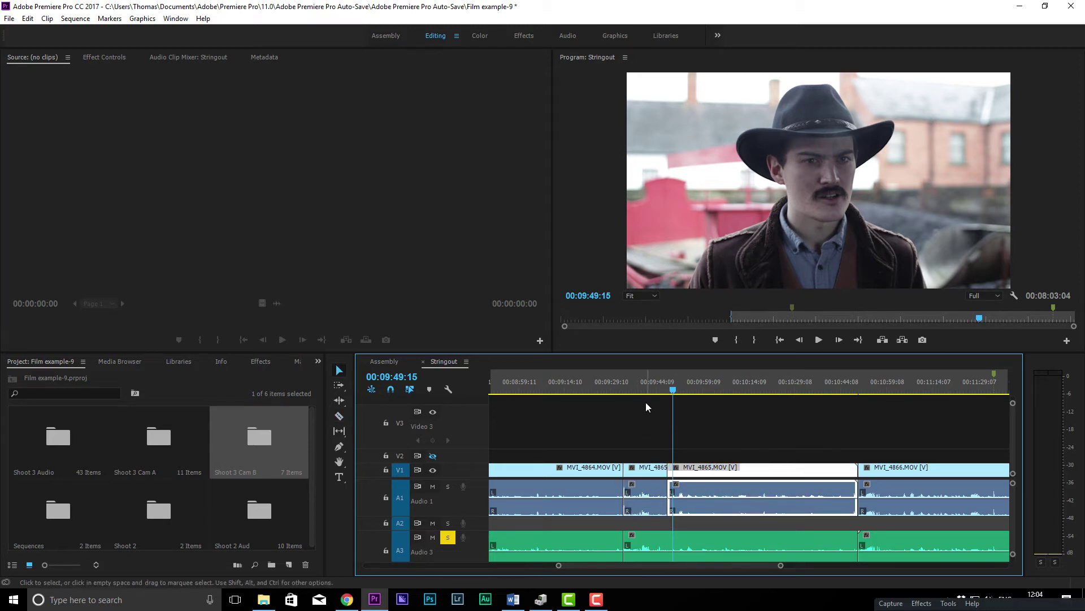
click(685, 389)
right_click(712, 468)
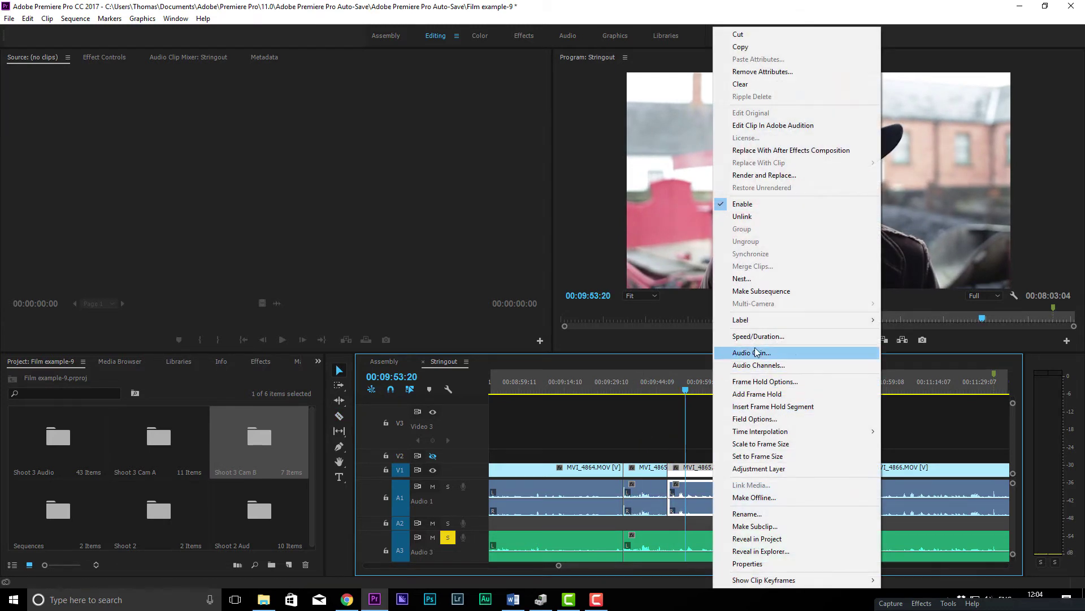
click(794, 526)
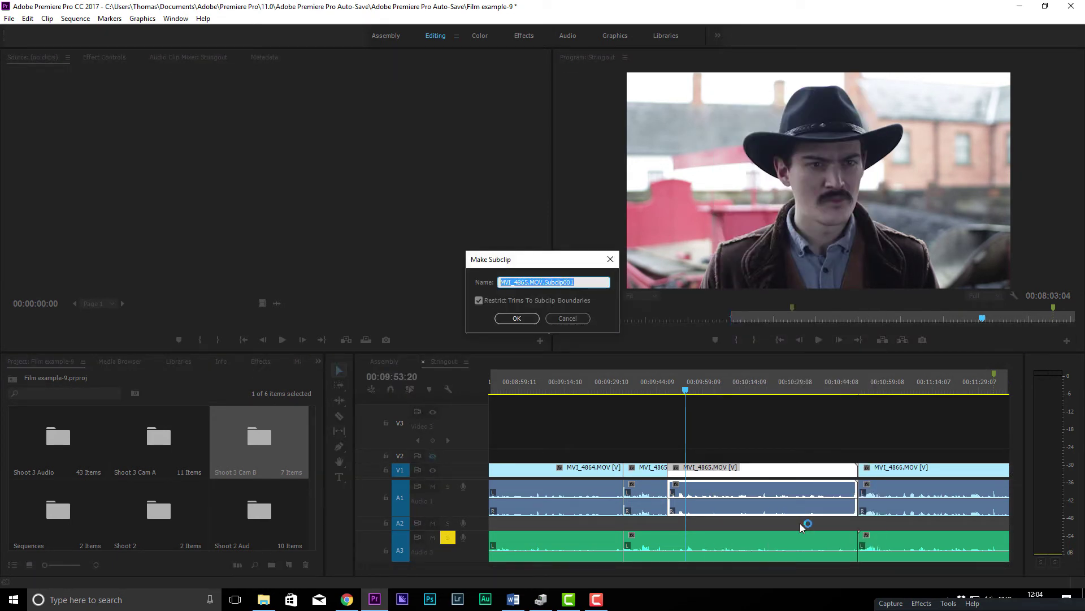
text(shot 1)
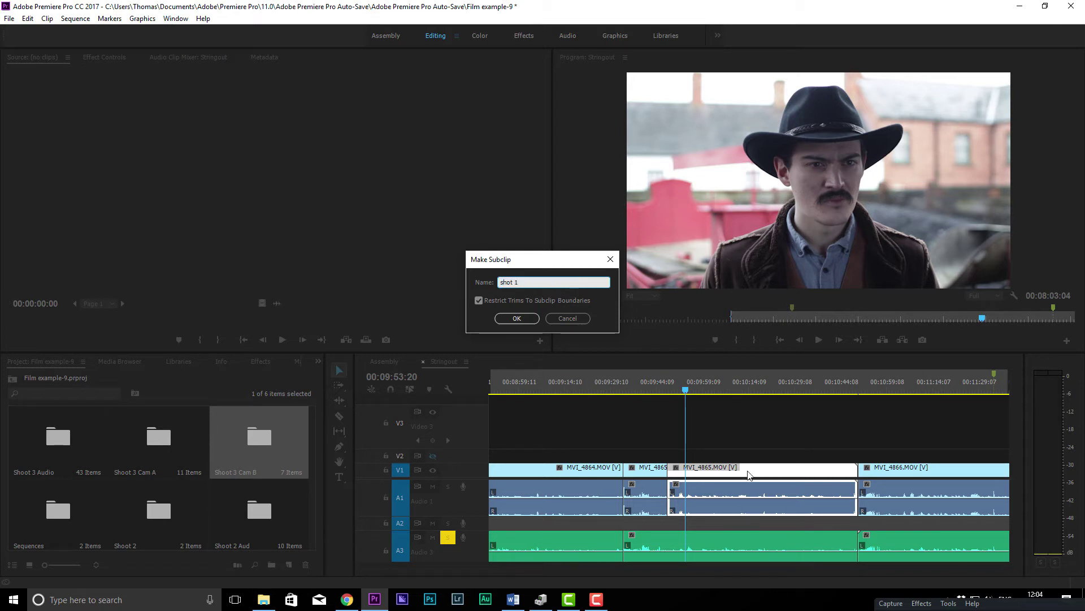
click(533, 320)
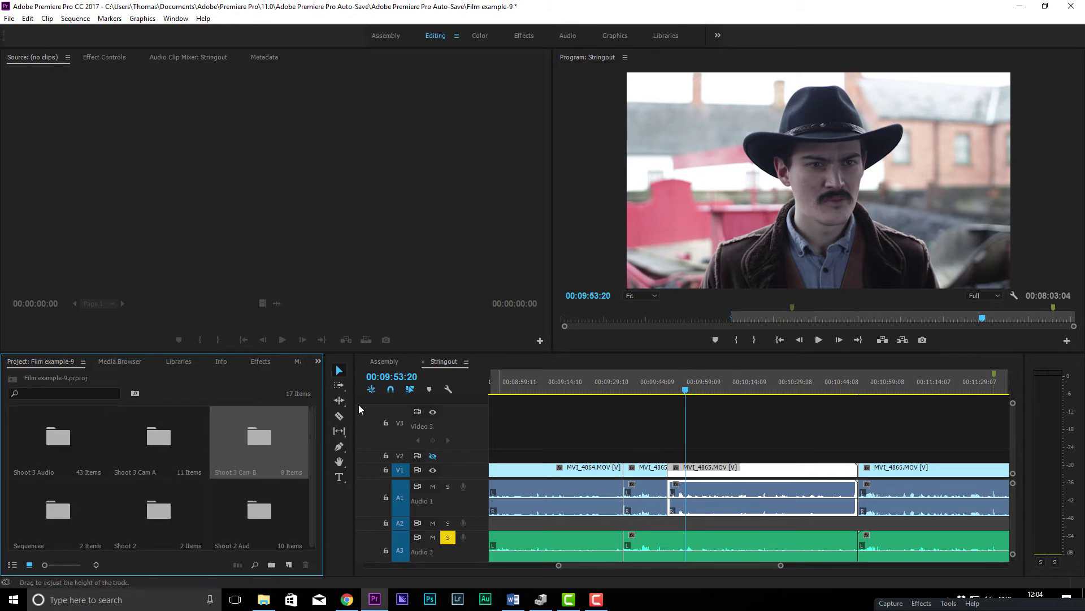
Step: Open the Shoot 3 Cam B bin to view the shot 1 subclip, and move the Stringout playhead to 00:10:19:15
double_click(258, 441)
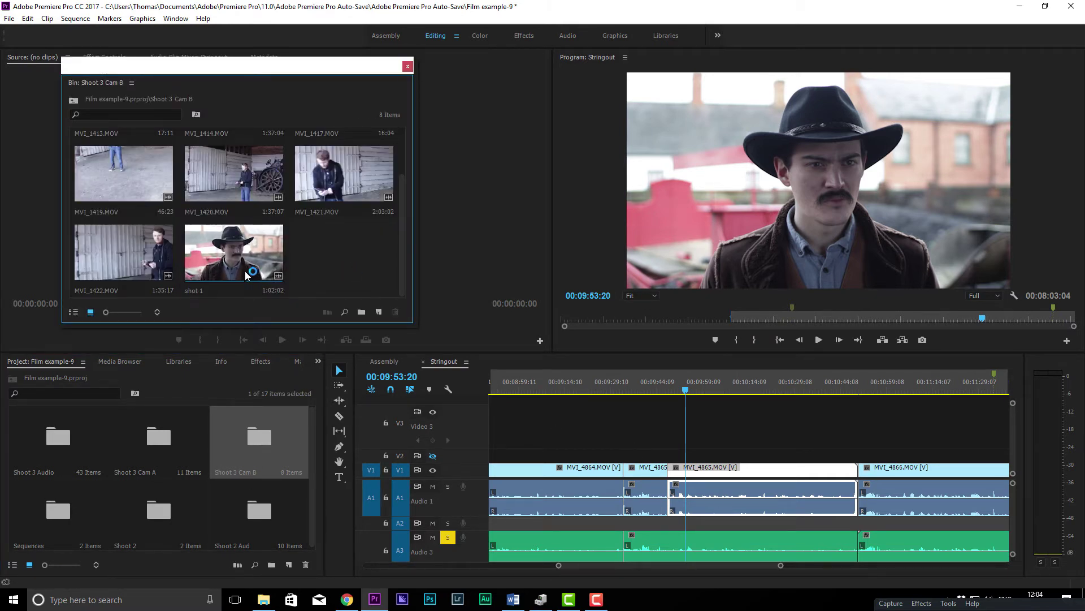
drag(291, 292, 368, 243)
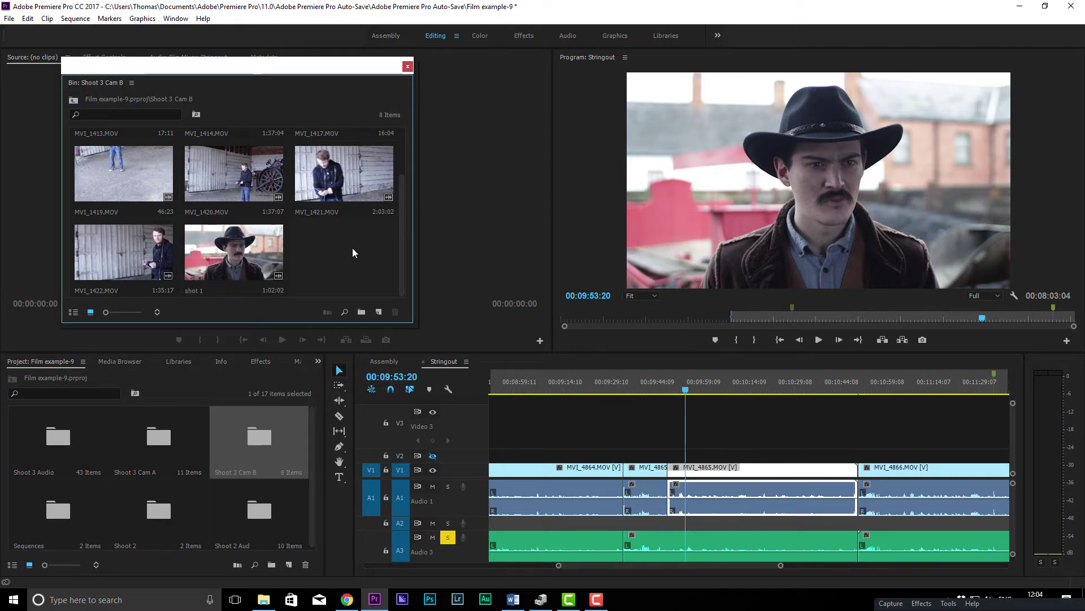
click(765, 382)
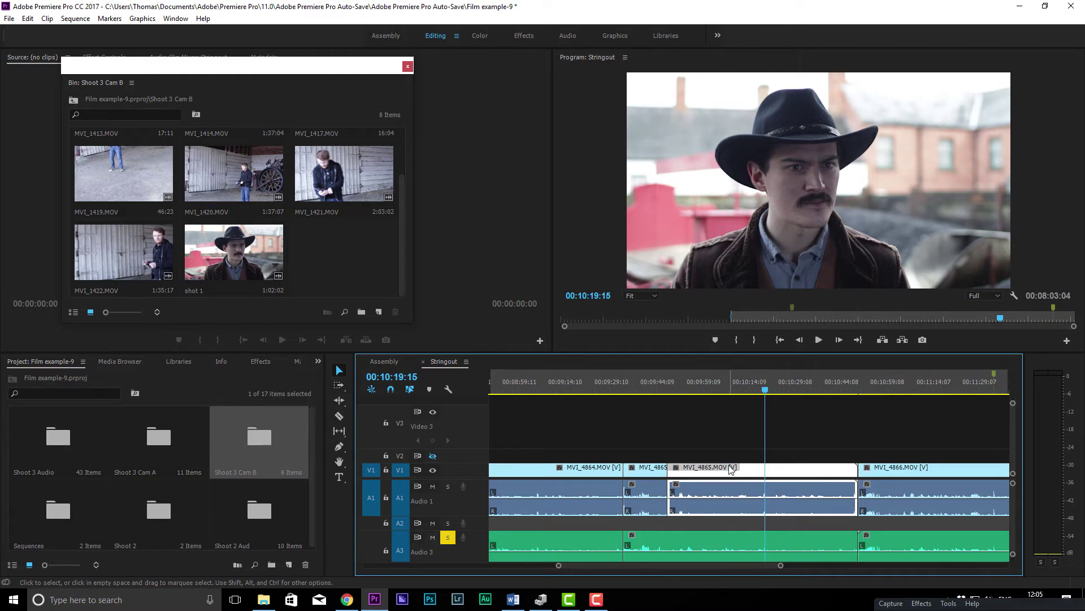
Step: Make a subsequence from the MVI_4864.MOV clip on V1, with the Stringout playhead at 00:08:54:13
scroll(730, 469, down, 5)
scroll(729, 469, up, 3)
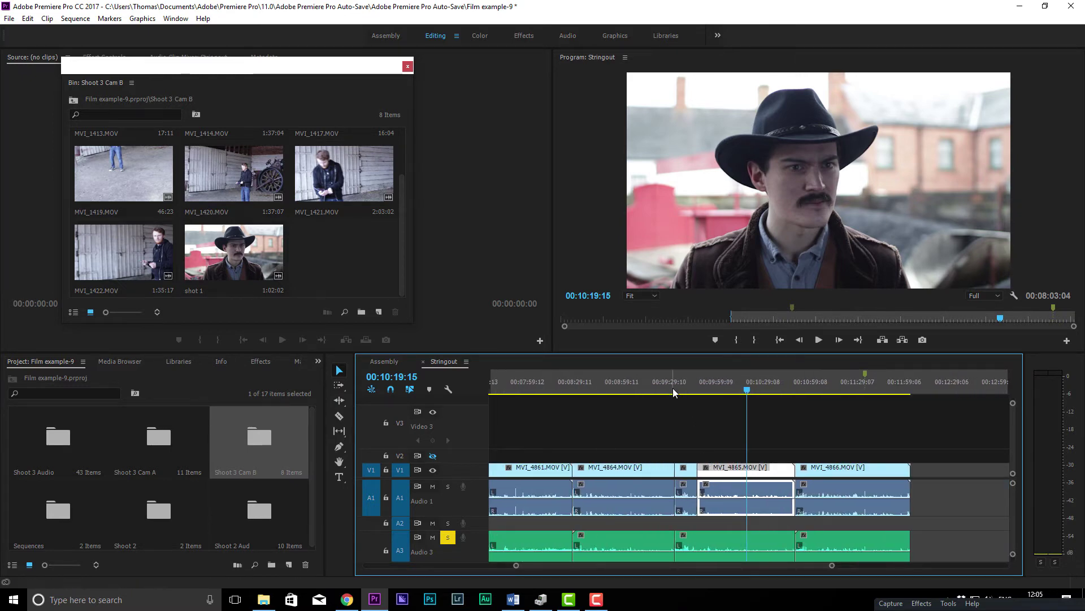
click(613, 383)
right_click(609, 468)
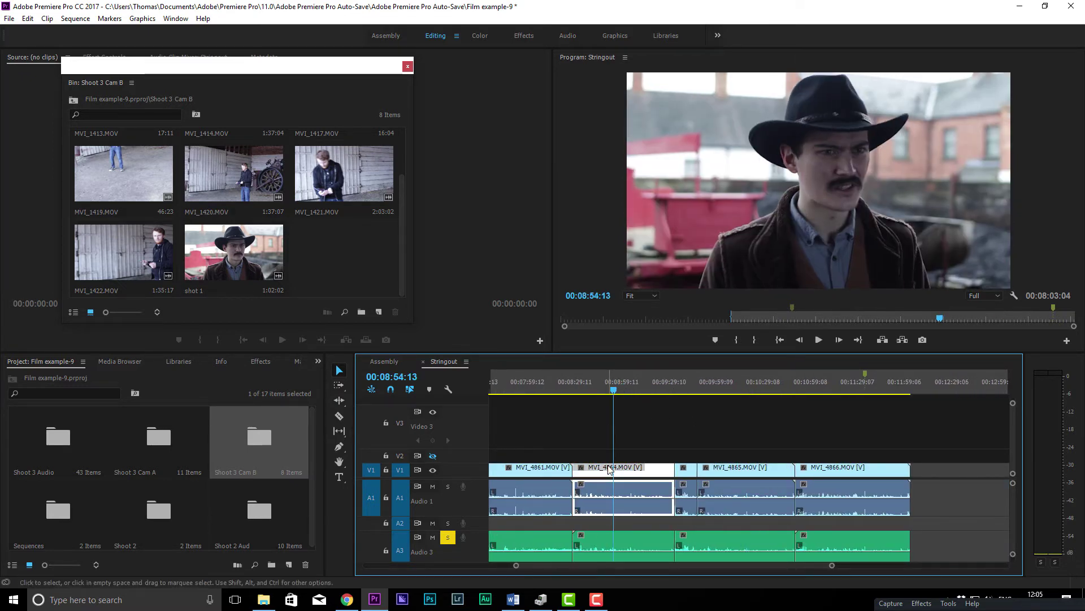
click(656, 291)
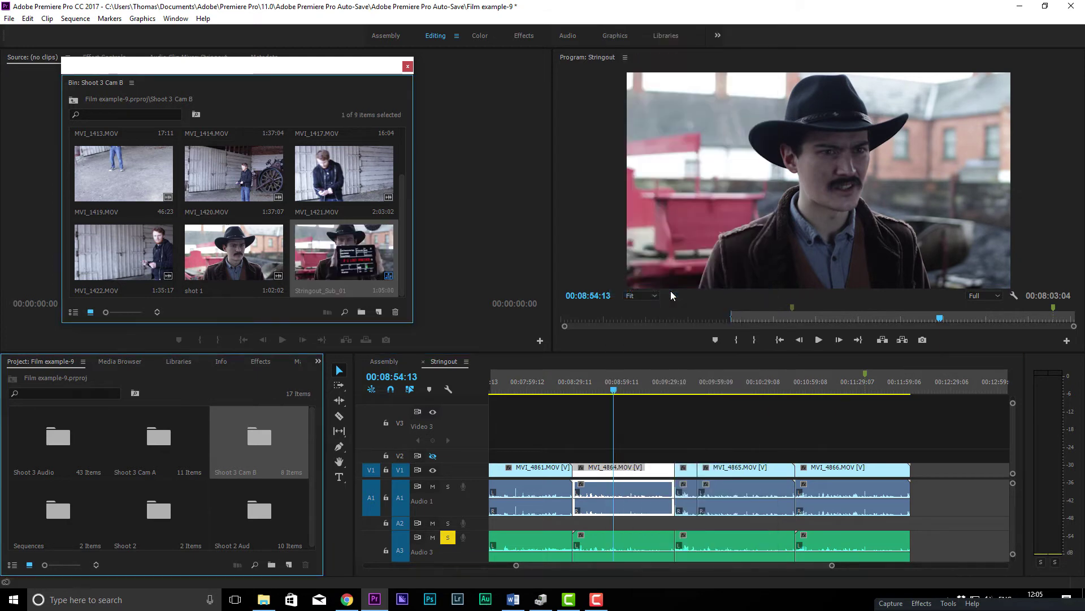
Step: Open the MVI_4864.MOV subsequence from the Shoot 3 Cam B bin, scrub through it and close its timeline
double_click(314, 255)
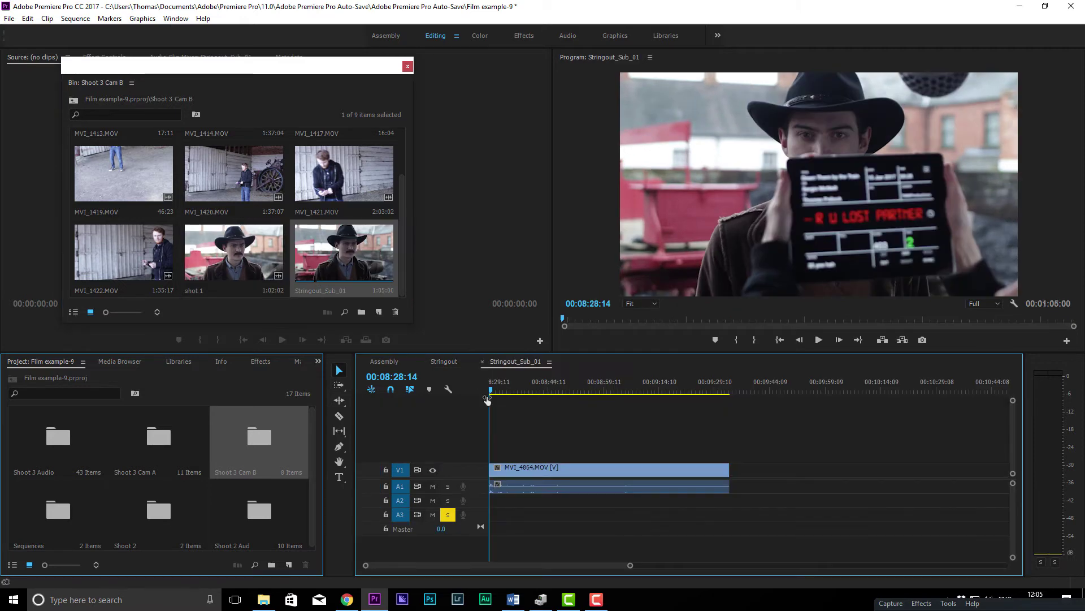
drag(588, 392, 662, 392)
click(484, 361)
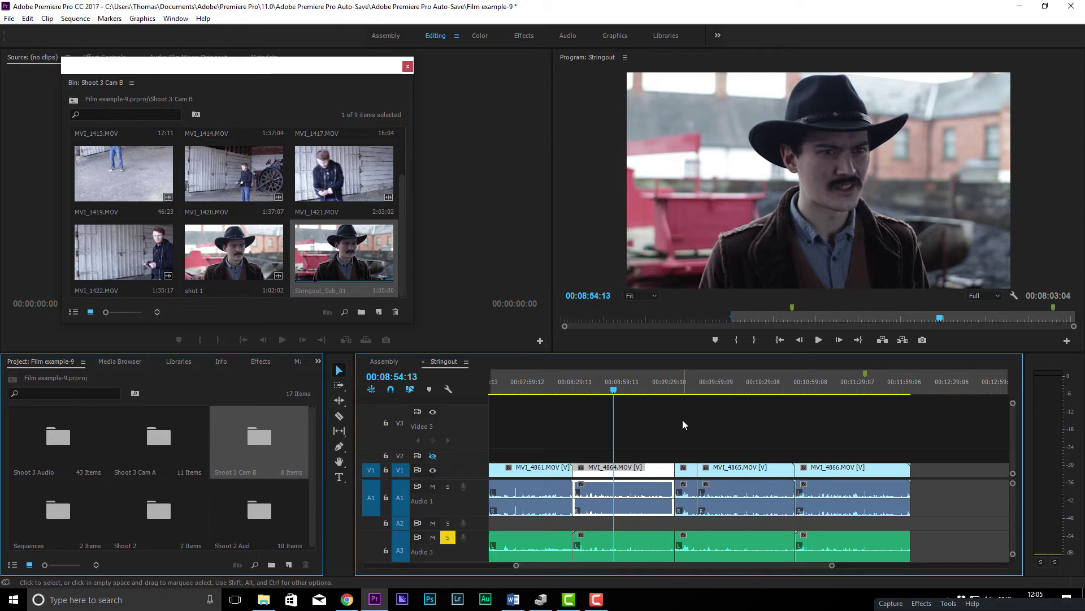
Step: Delete the MVI_4864.MOV subsequence from the Shoot 3 Cam B bin
click(199, 252)
click(376, 261)
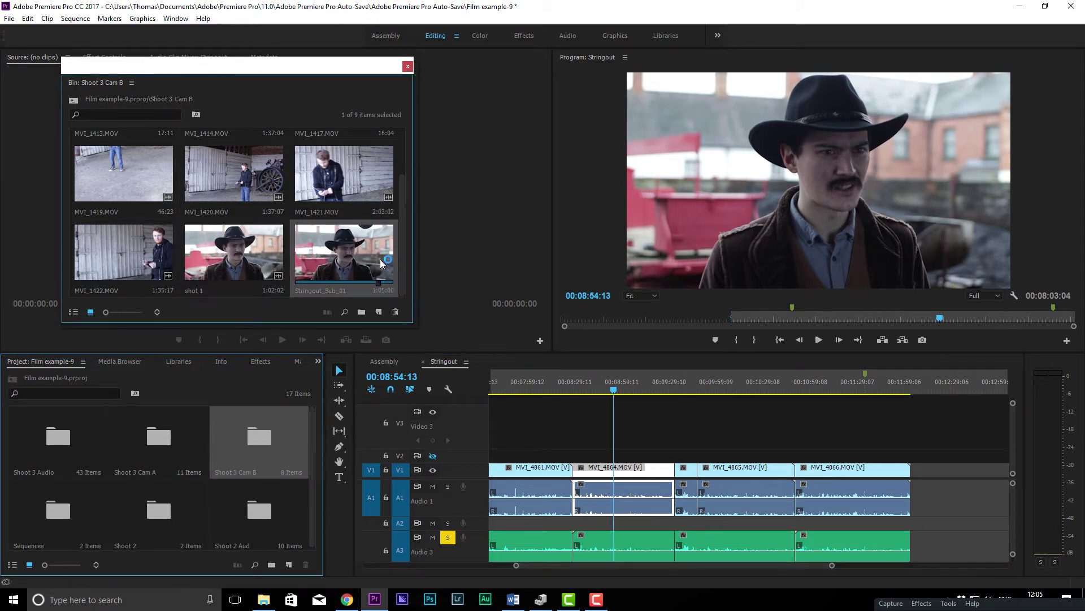
key(Delete)
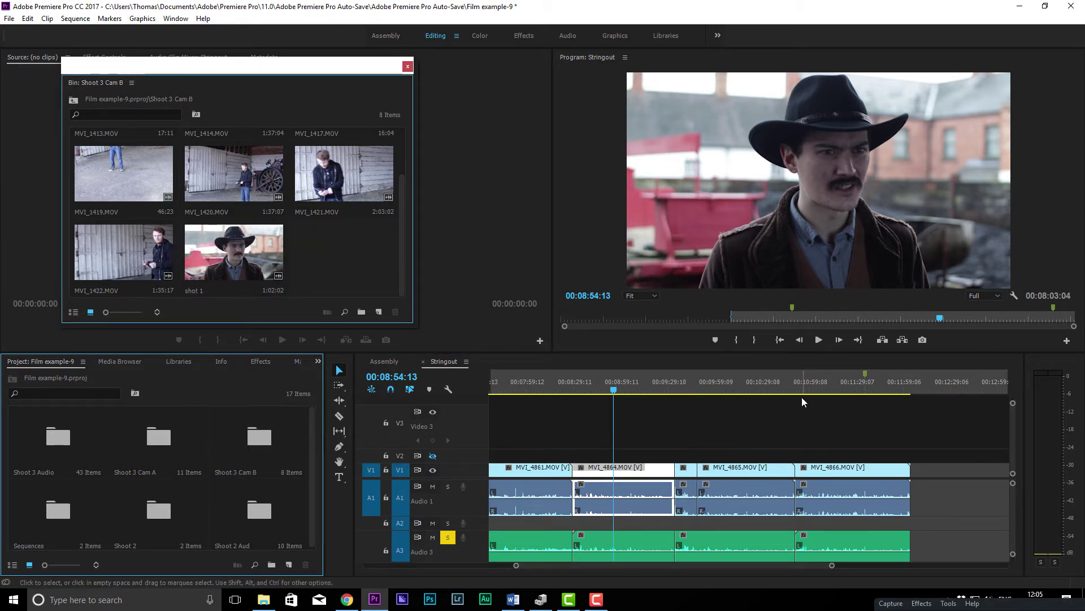
Step: Copy the group of clips from MVI_4861.MOV to MVI_4866.MOV, with their audio, from Stringout into the Assembly sequence
click(829, 385)
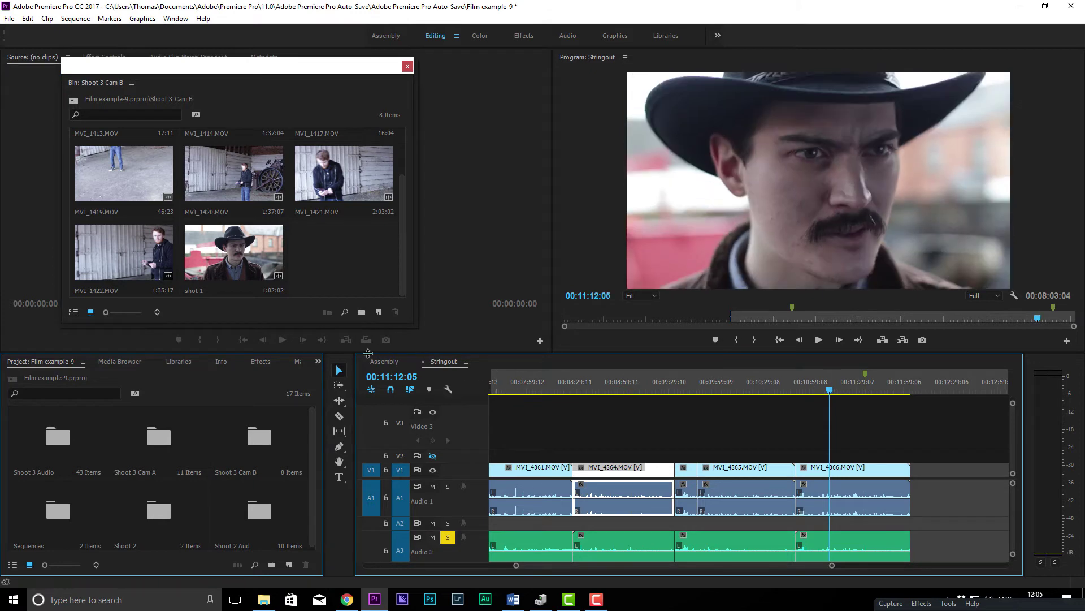
click(390, 360)
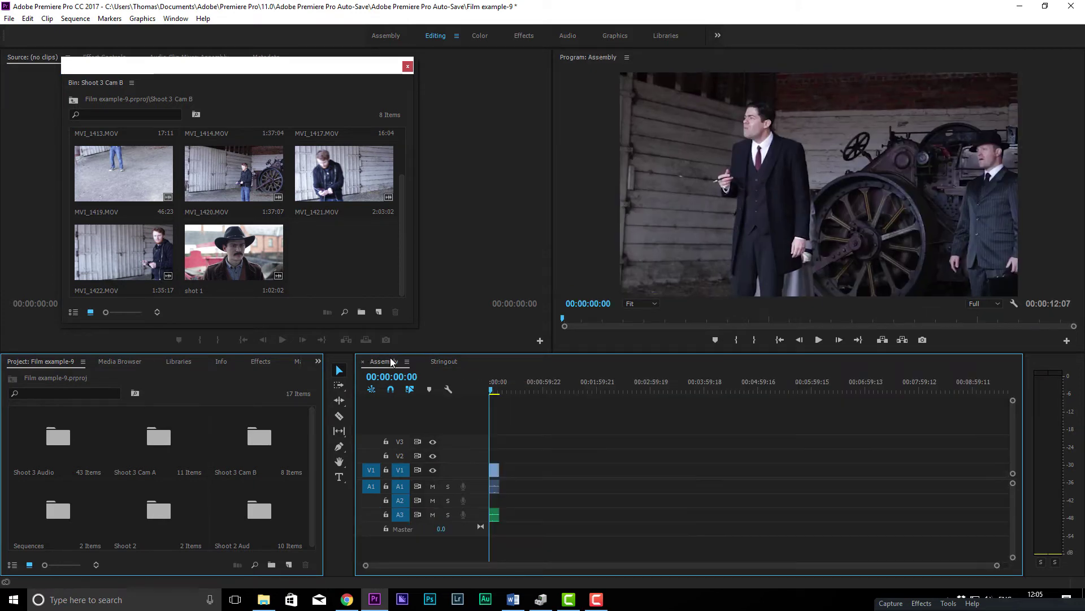
click(443, 361)
scroll(602, 503, down, 5)
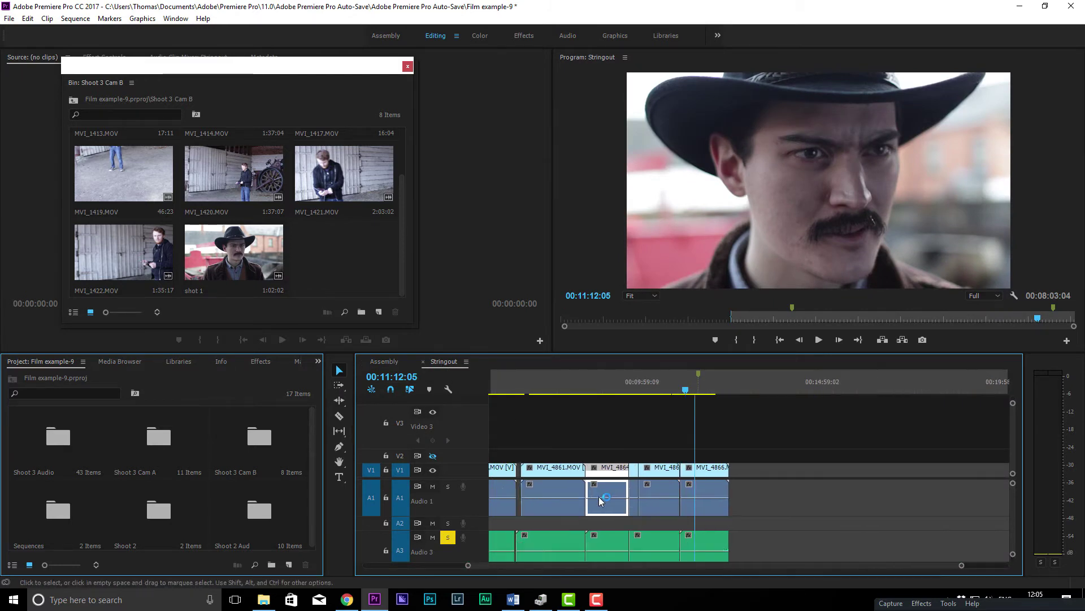
drag(784, 442, 651, 559)
drag(669, 468, 512, 475)
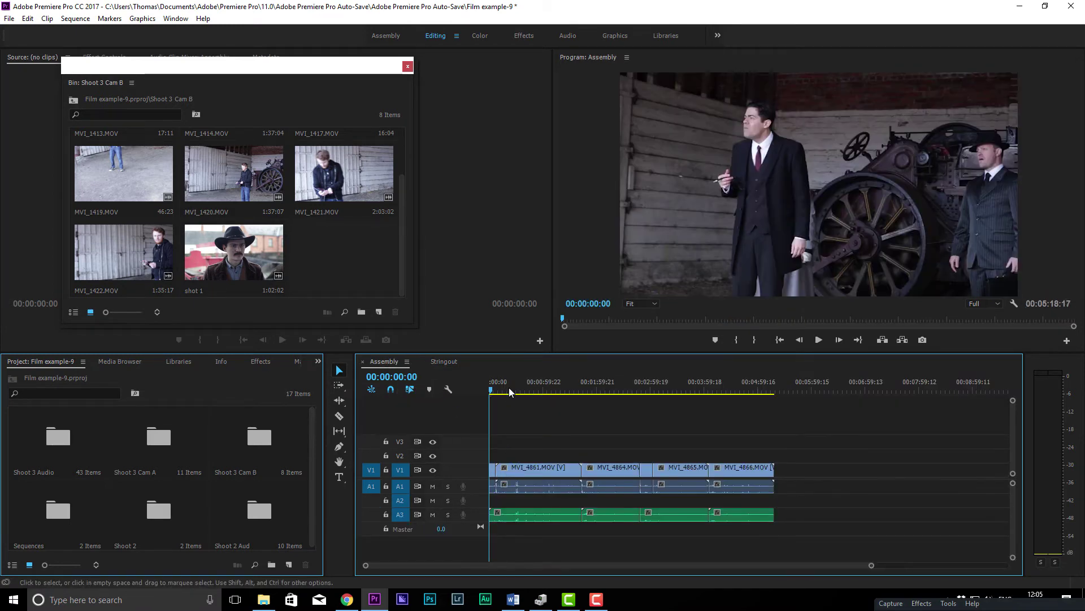
Step: Mark an Out point near the end of the Assembly sequence and move the playhead to 00:00:24:14
drag(512, 386, 398, 390)
key(o)
drag(560, 395, 518, 432)
Step: Select all clips in the Assembly sequence and nest them under the name "Scene 1"
drag(759, 421, 436, 521)
right_click(533, 476)
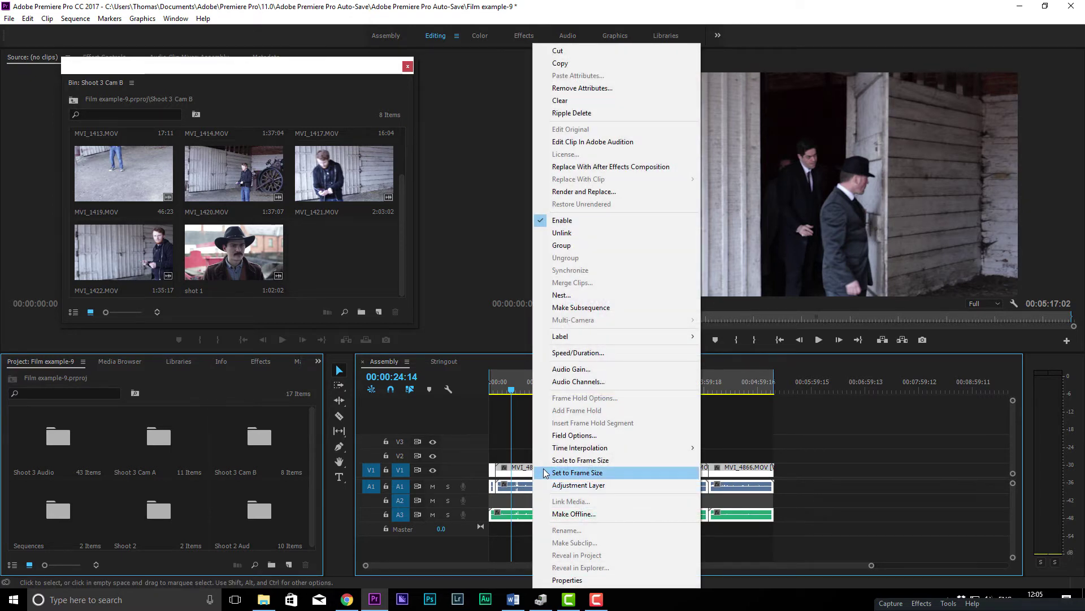
click(546, 473)
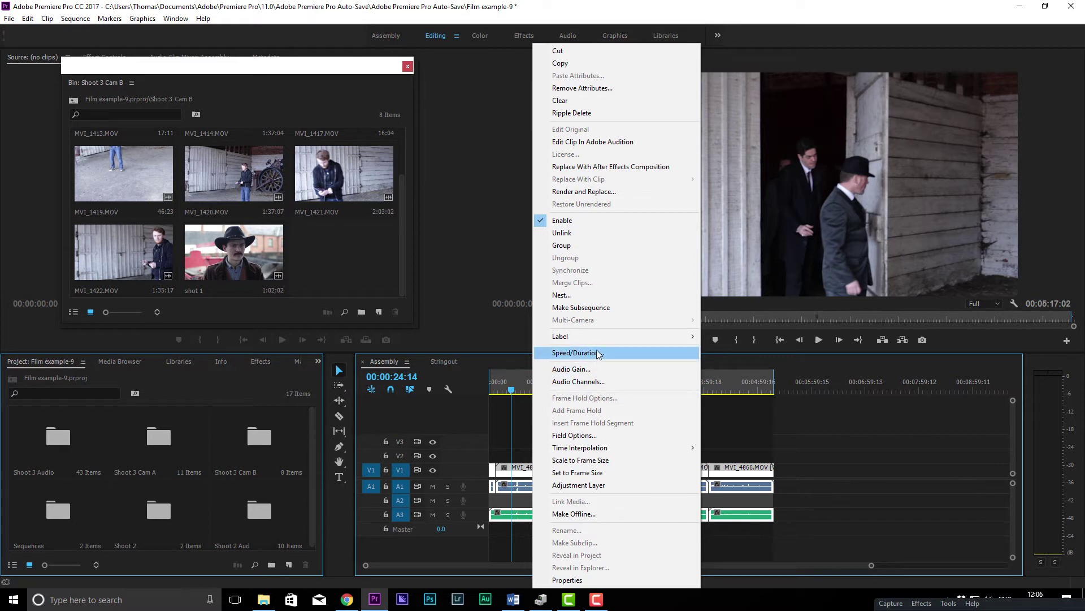
click(618, 296)
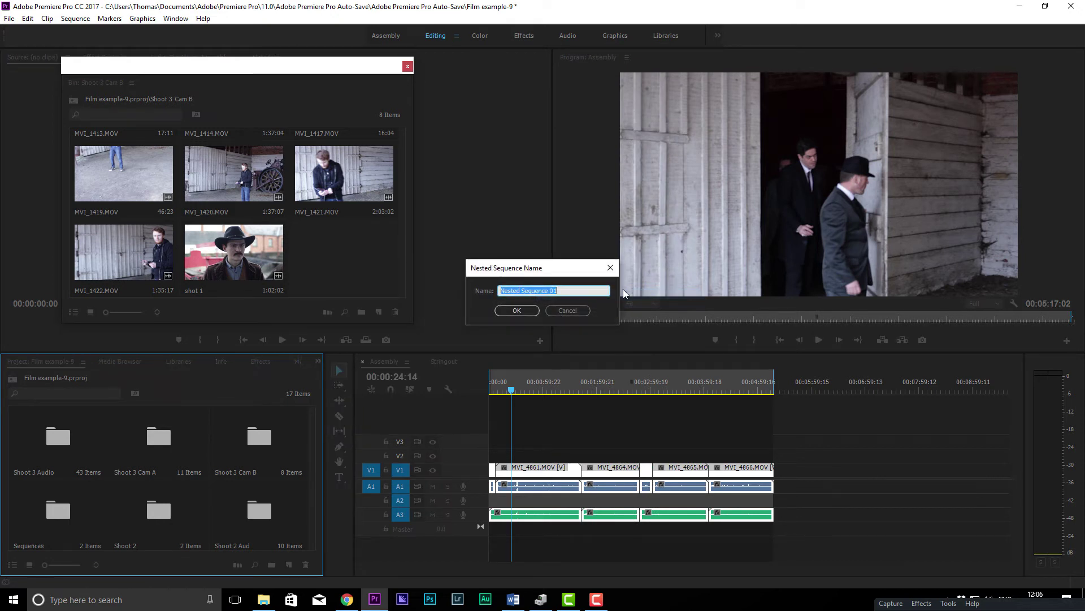
text(Scene 1)
key(Return)
Step: Select the nested Scene 1 clip on V1 and scrub across it to review its footage
click(615, 447)
click(574, 469)
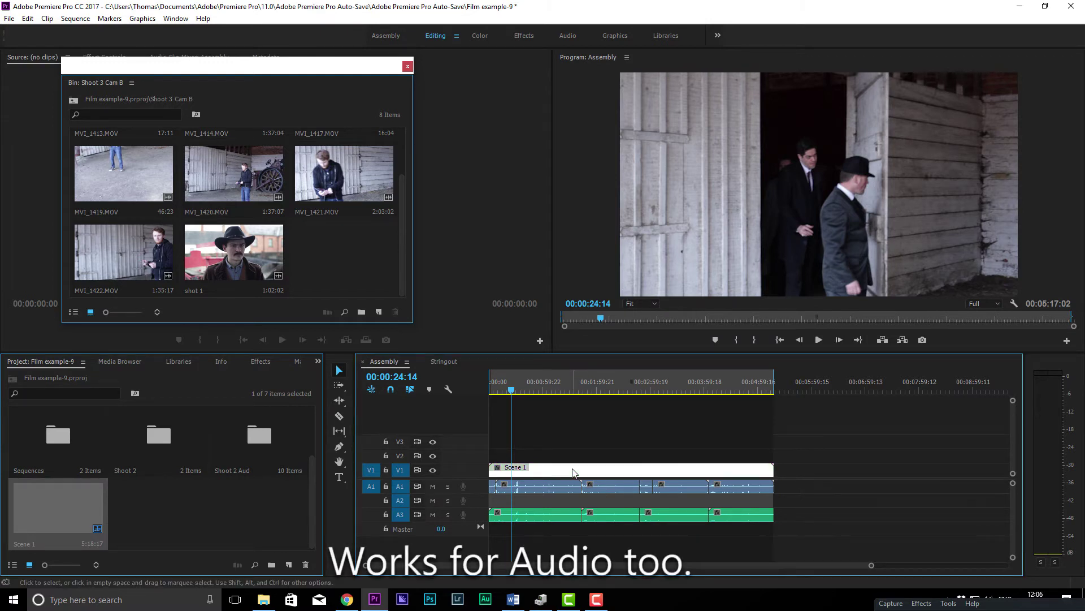
click(543, 513)
click(542, 469)
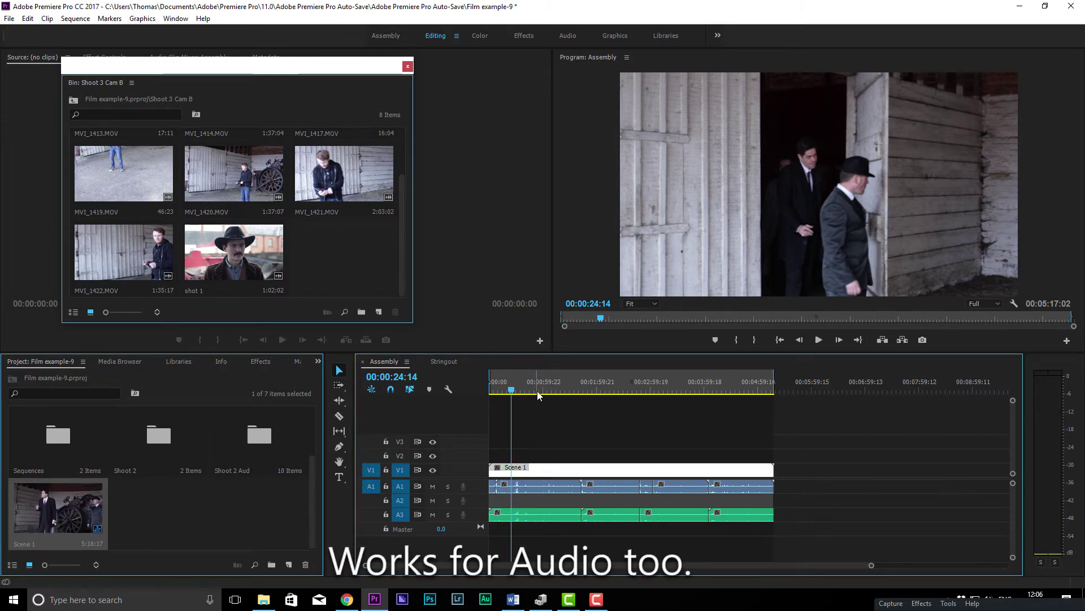
drag(549, 389, 603, 394)
click(585, 438)
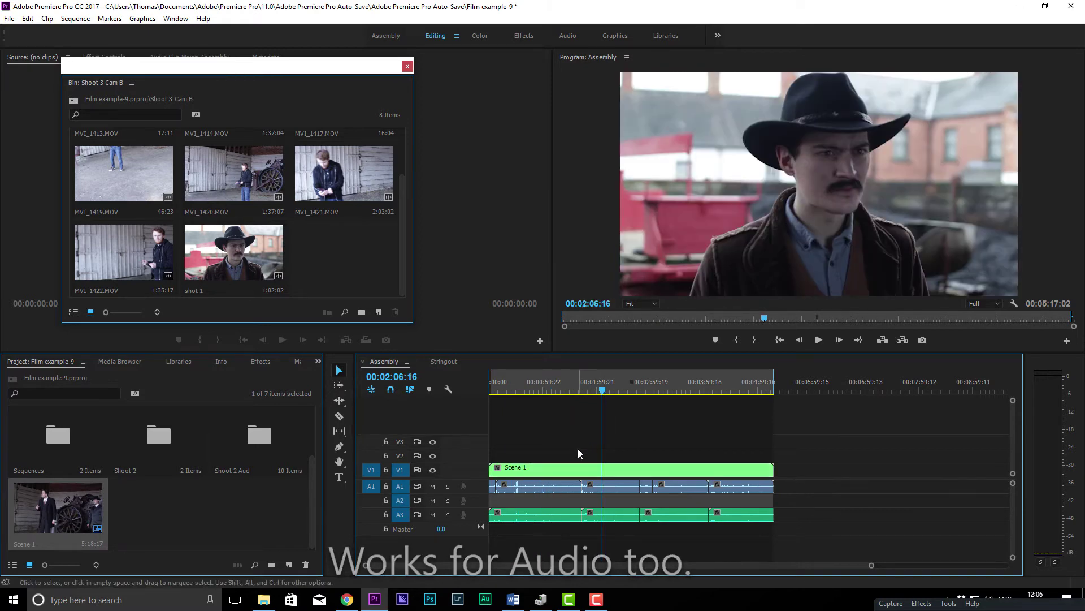
click(610, 469)
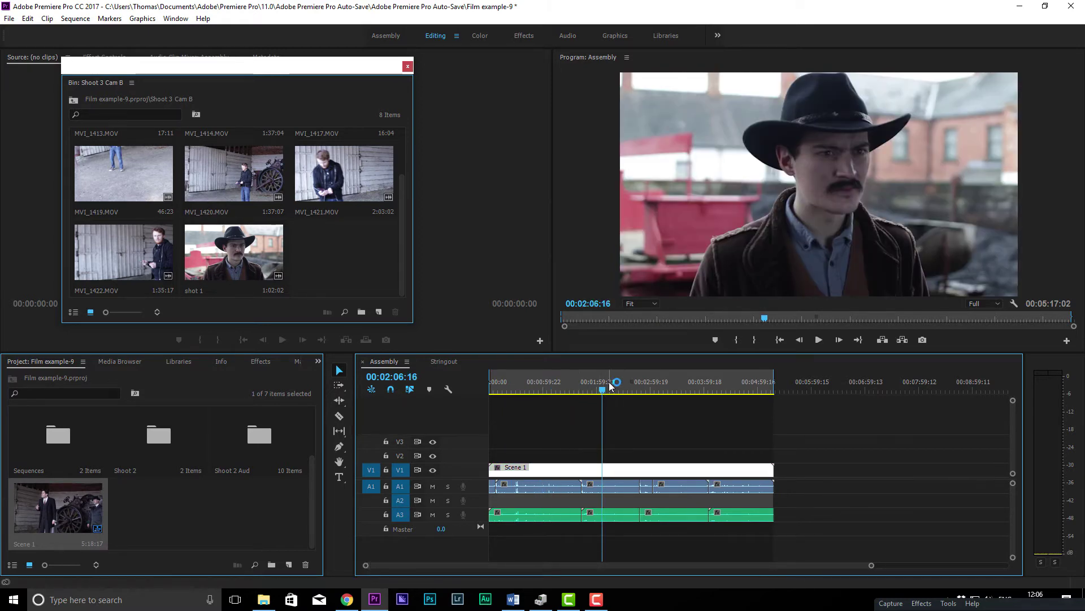
drag(612, 390, 573, 390)
Step: Undo the nesting of the Assembly clips into Scene 1
click(555, 452)
click(556, 469)
key(ctrl+z)
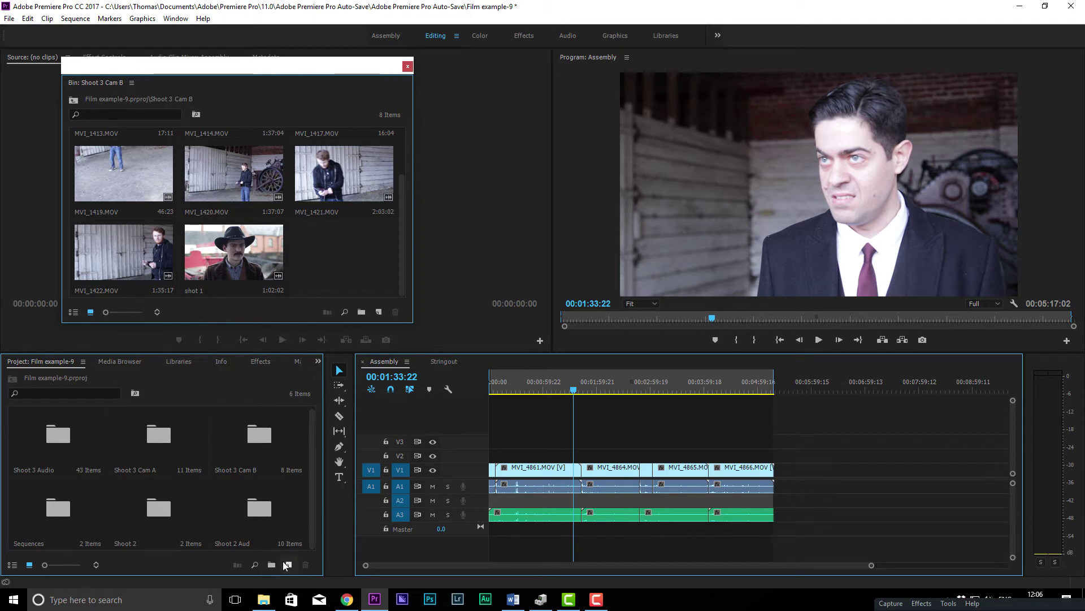
click(576, 386)
drag(577, 386, 593, 394)
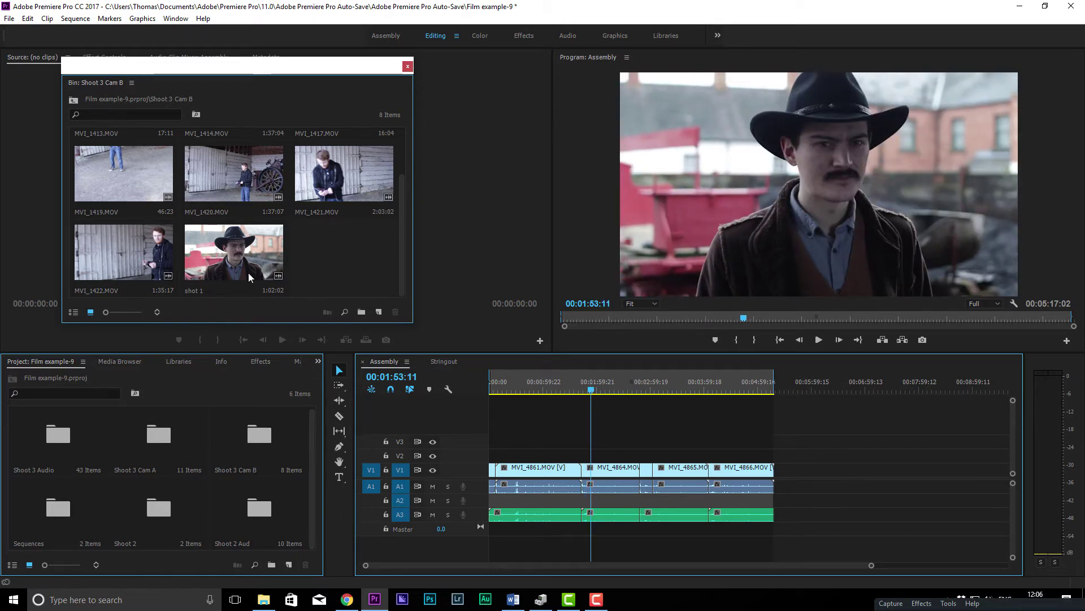
click(438, 365)
click(398, 367)
Step: Create a new sequence from the Assembly sequence stored in the Sequences bin
scroll(239, 430, up, 1)
scroll(231, 266, up, 2)
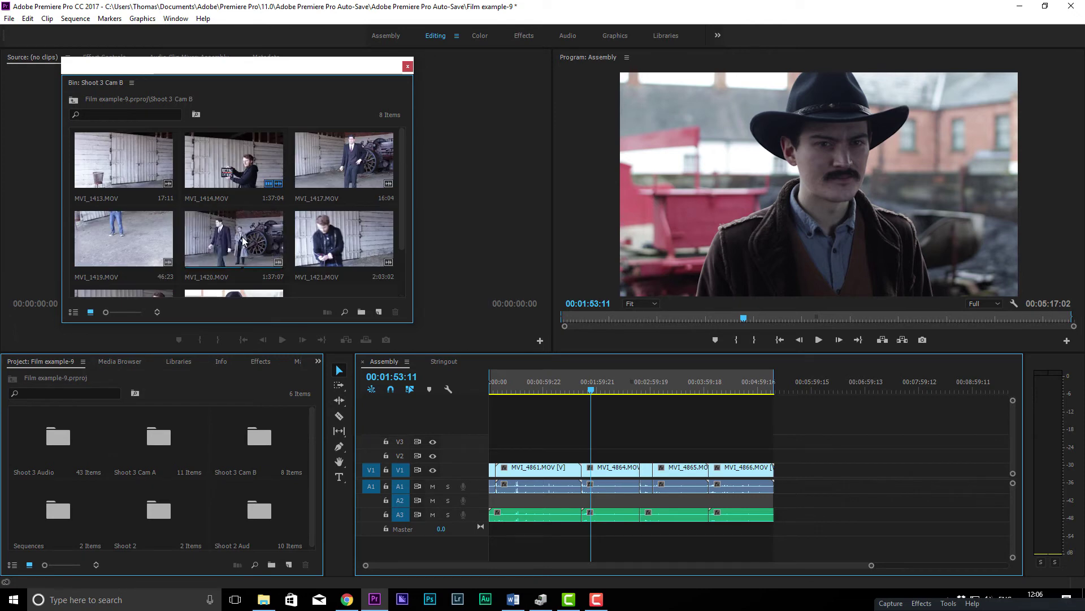
click(73, 99)
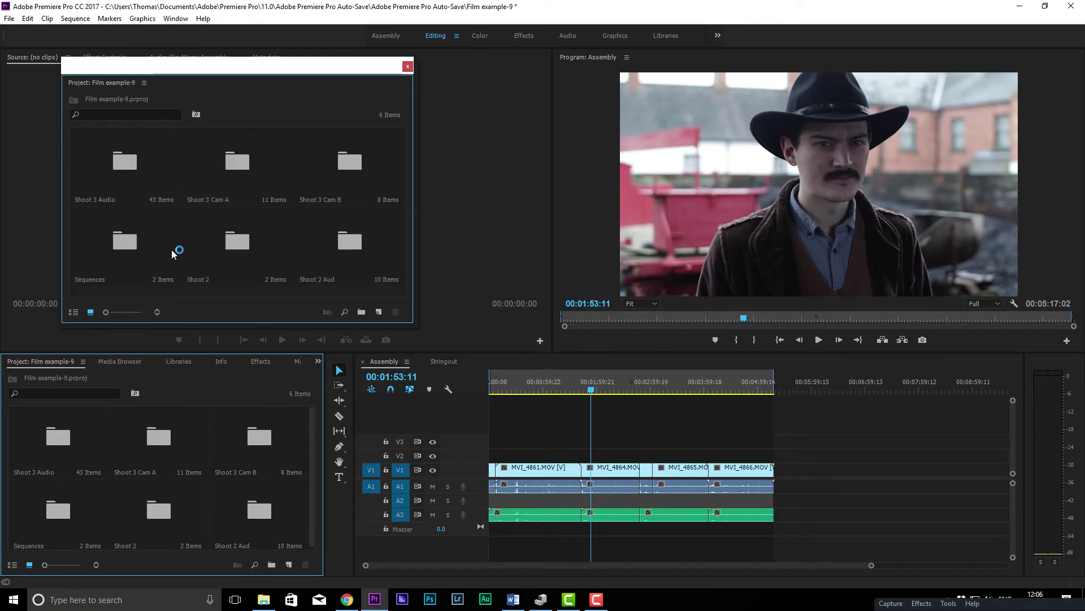
double_click(123, 255)
right_click(214, 177)
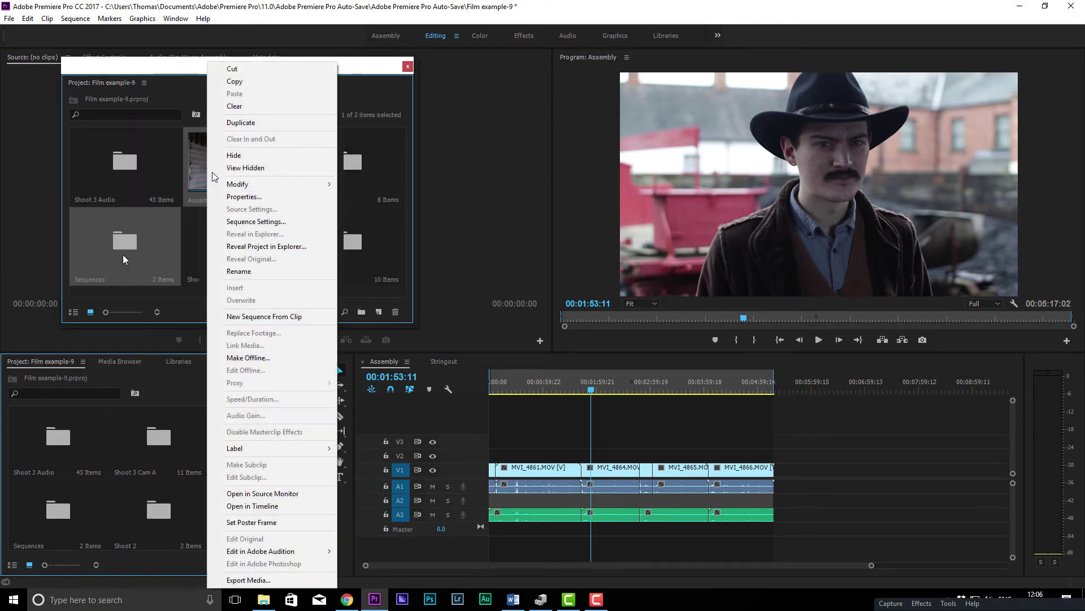
click(259, 316)
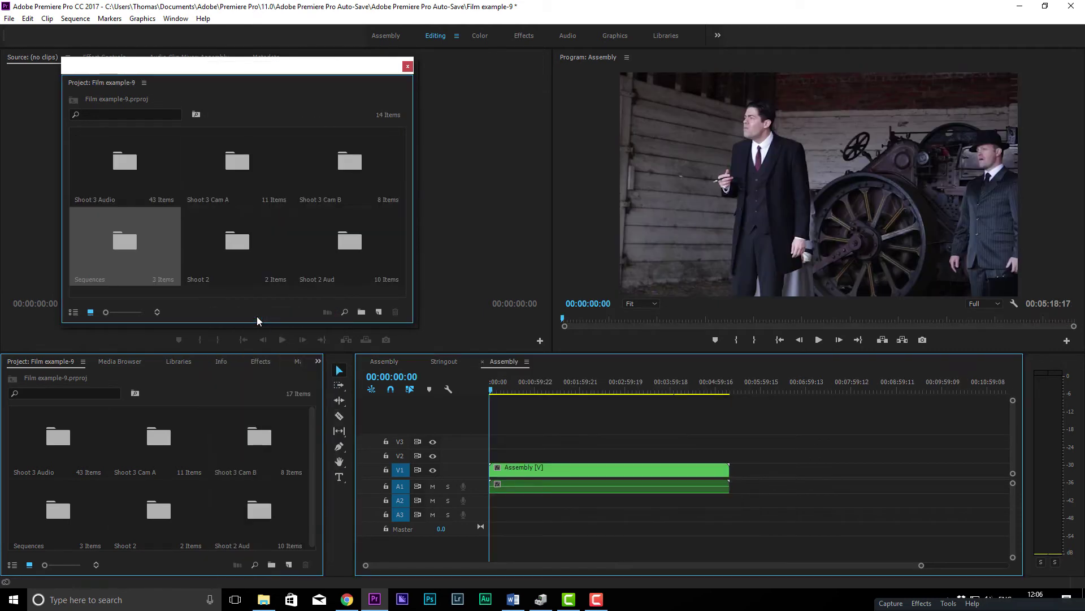
Step: Compare the original Assembly timeline with the new one at 00:01:46:06, and expand audio track A1 in the new sequence
click(377, 364)
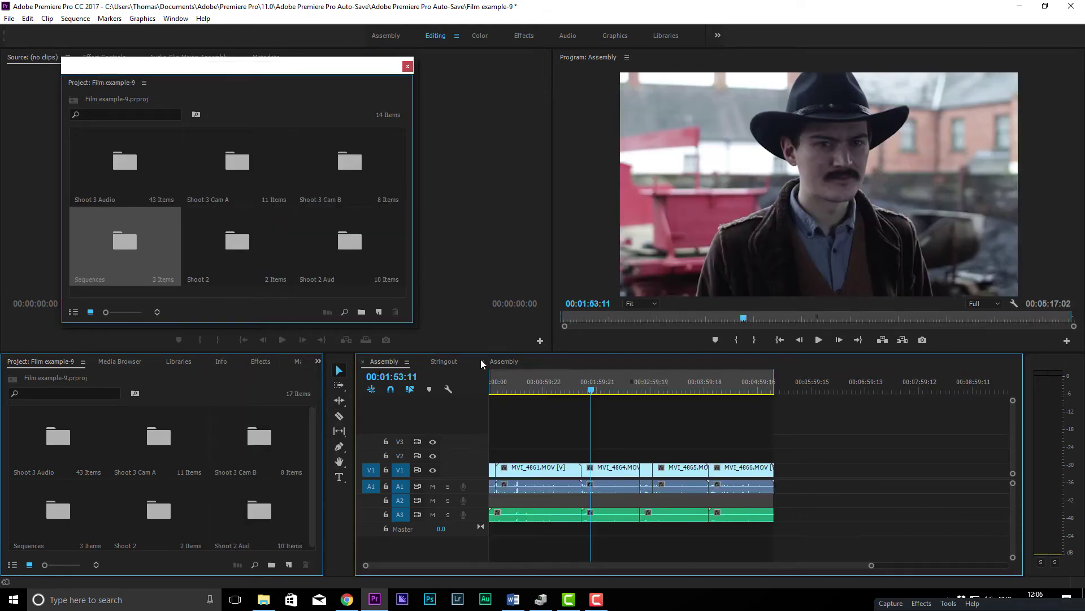
click(490, 362)
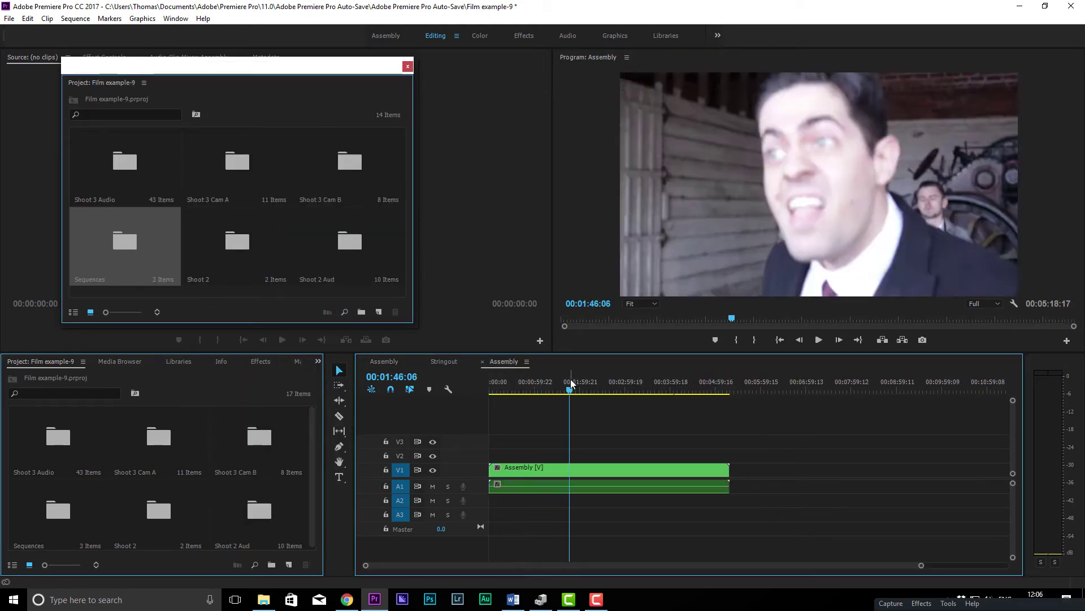
double_click(479, 480)
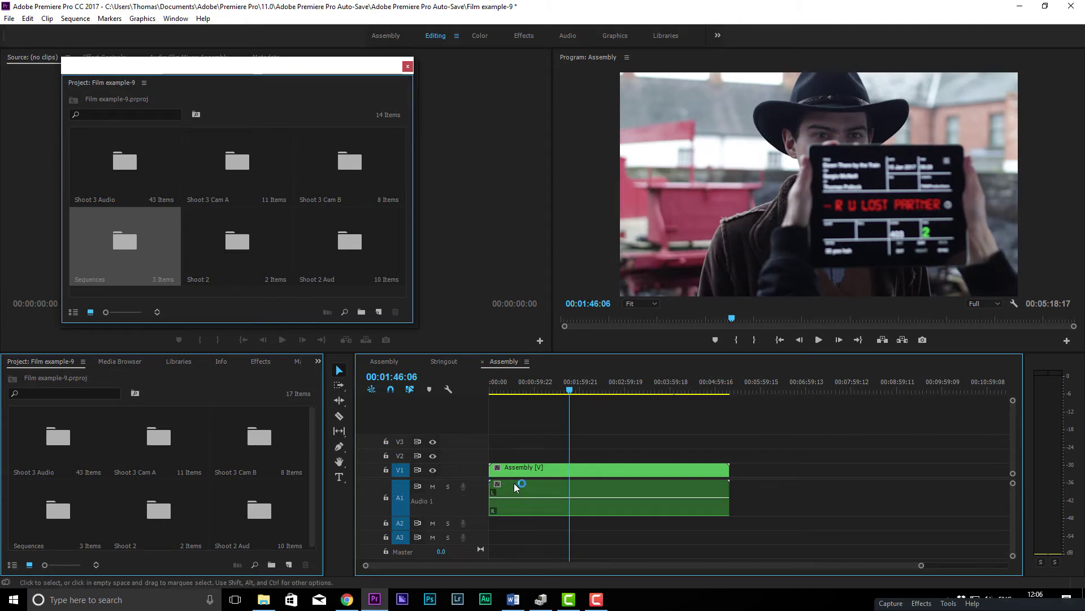
Step: Scrub back to 00:00:59:02 in the new sequence, and undo its creation from the Assembly sequence
mouse_move(547, 389)
mouse_down()
mouse_move(665, 391)
mouse_move(533, 393)
mouse_up()
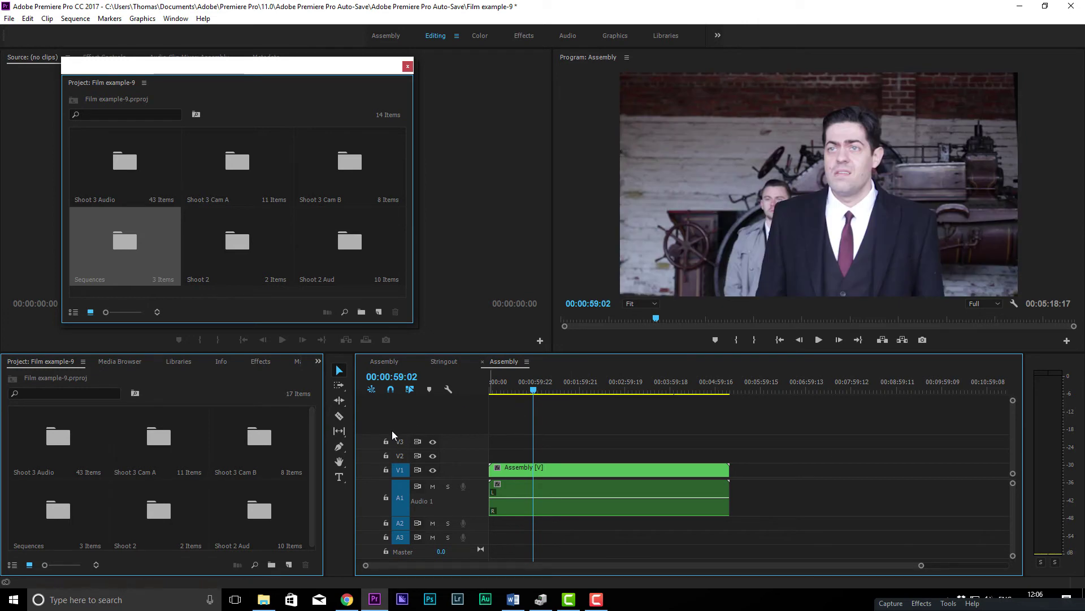
key(ctrl+z)
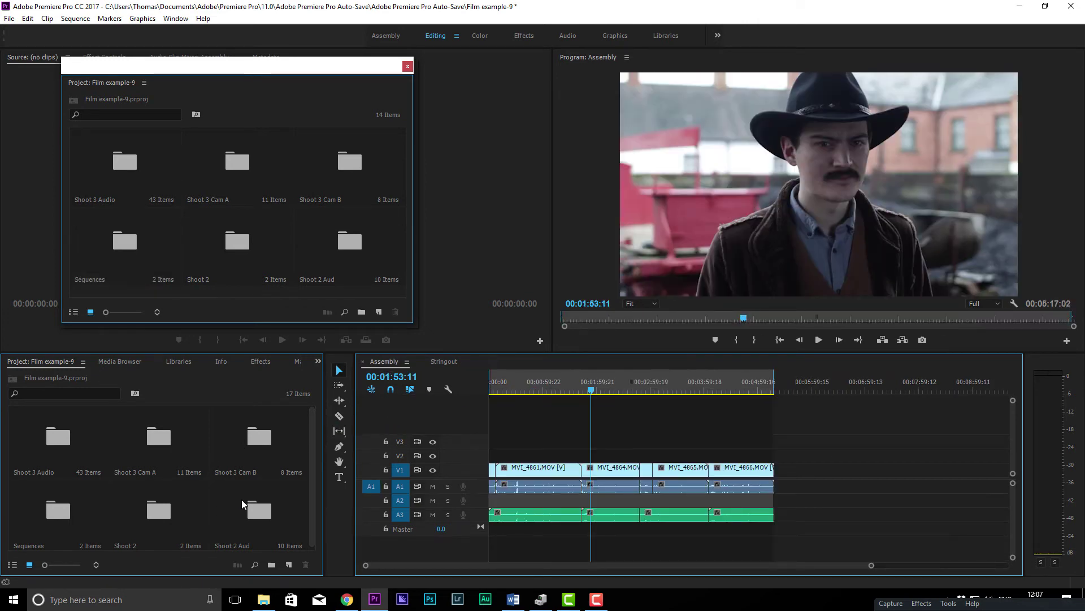
Step: Create an adjustment layer with the default video settings and place it on V2 above the MVI_4864.MOV clip
click(287, 565)
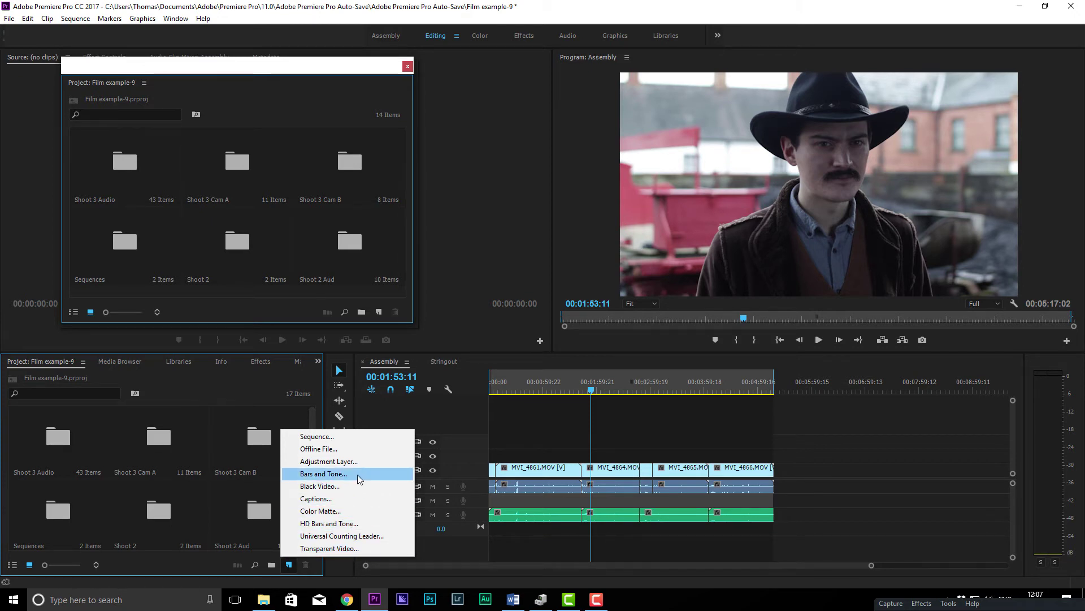
click(346, 439)
click(339, 463)
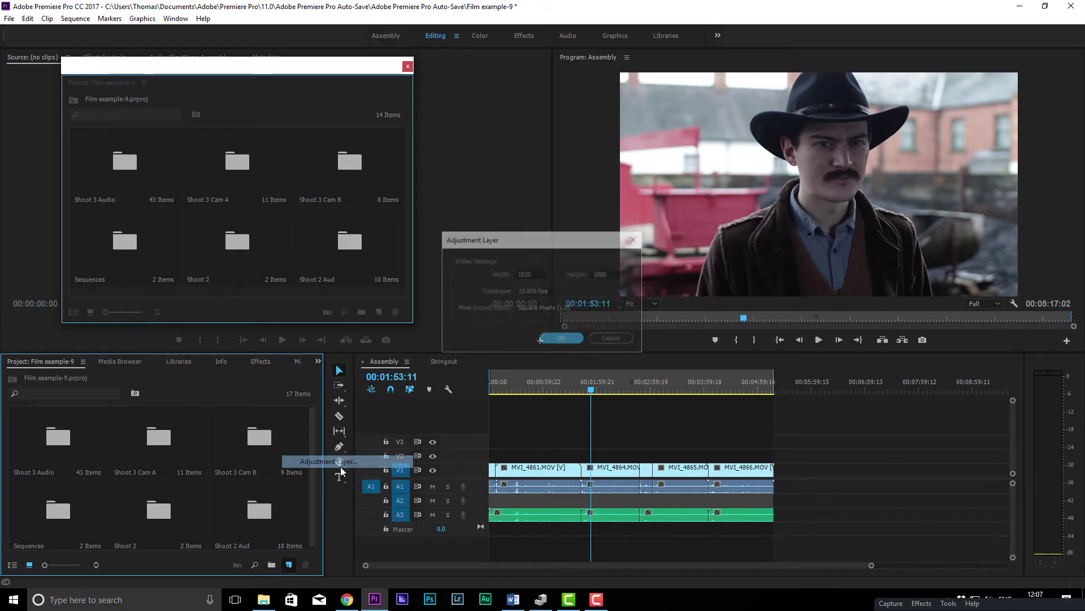
click(559, 340)
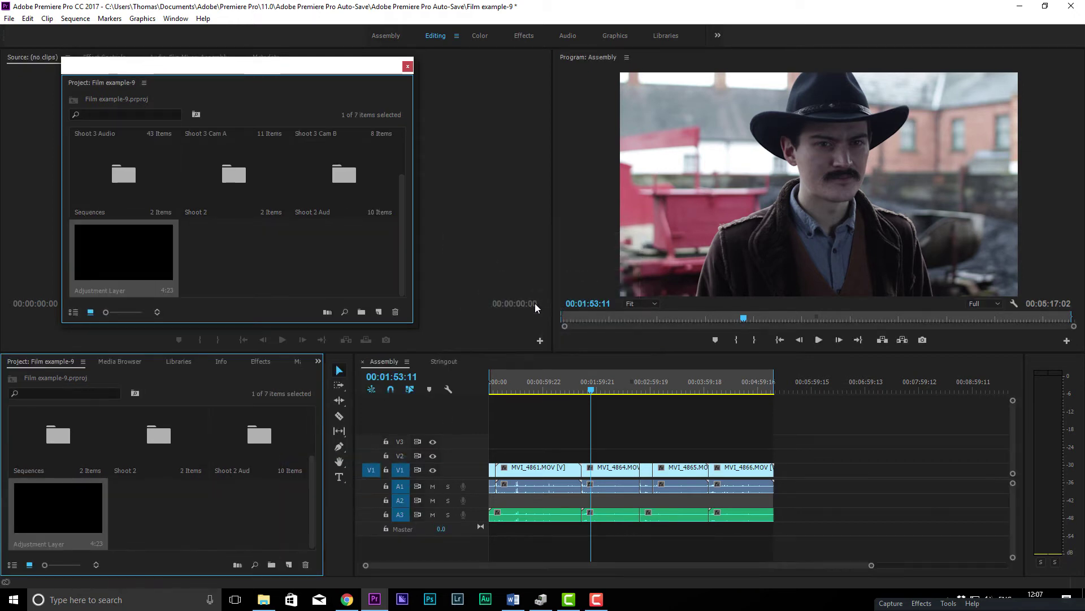
click(337, 265)
drag(145, 262, 591, 456)
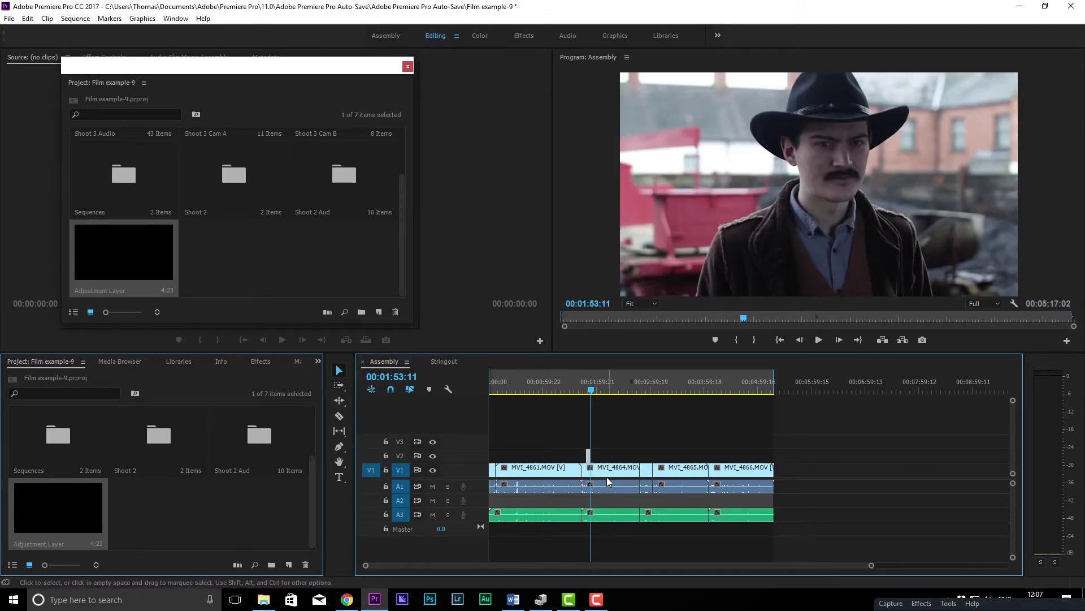
Step: Extend the adjustment layer on V2 to the end of the MVI_4864.MOV clip and scrub through the covered footage
scroll(590, 455, up, 7)
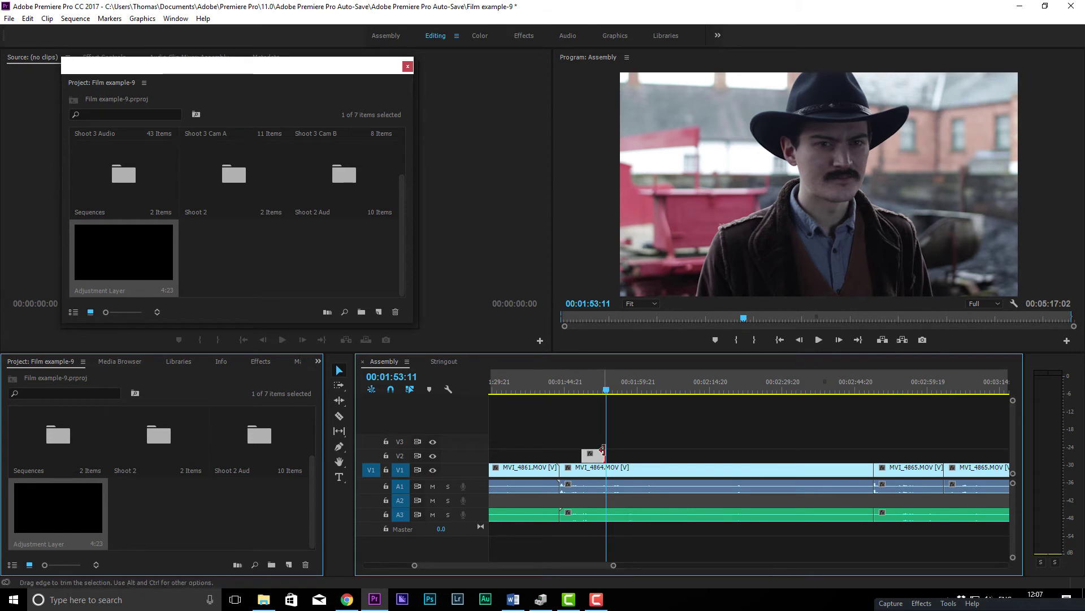
drag(601, 456, 873, 456)
click(704, 387)
drag(705, 385, 919, 387)
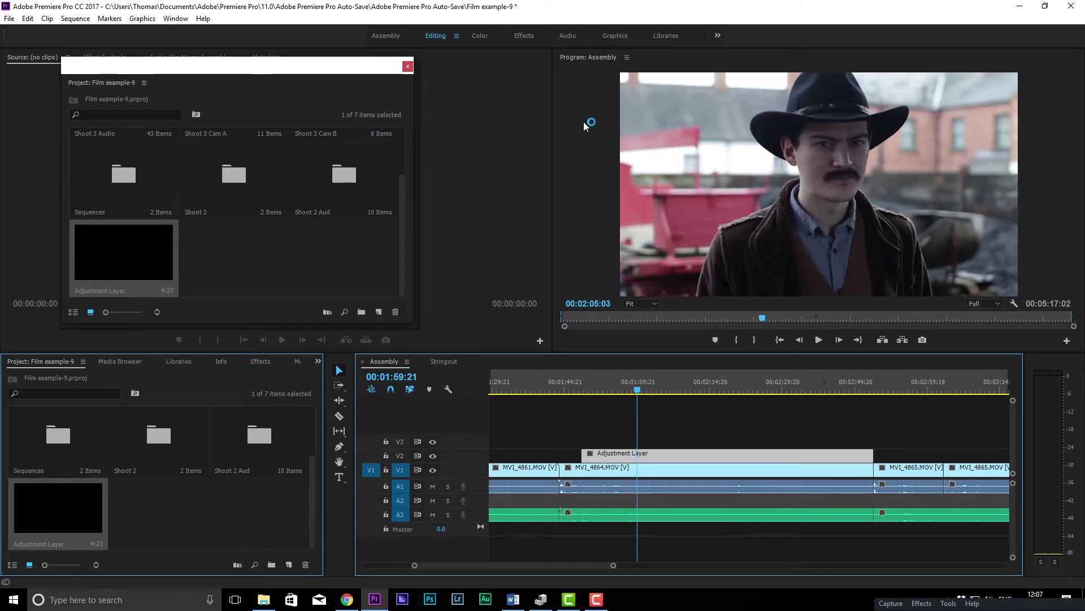
Step: Darken the adjustment layer's midtones and tint them red with the Lumetri color wheels, comparing the picture with V2 output off and on
click(480, 37)
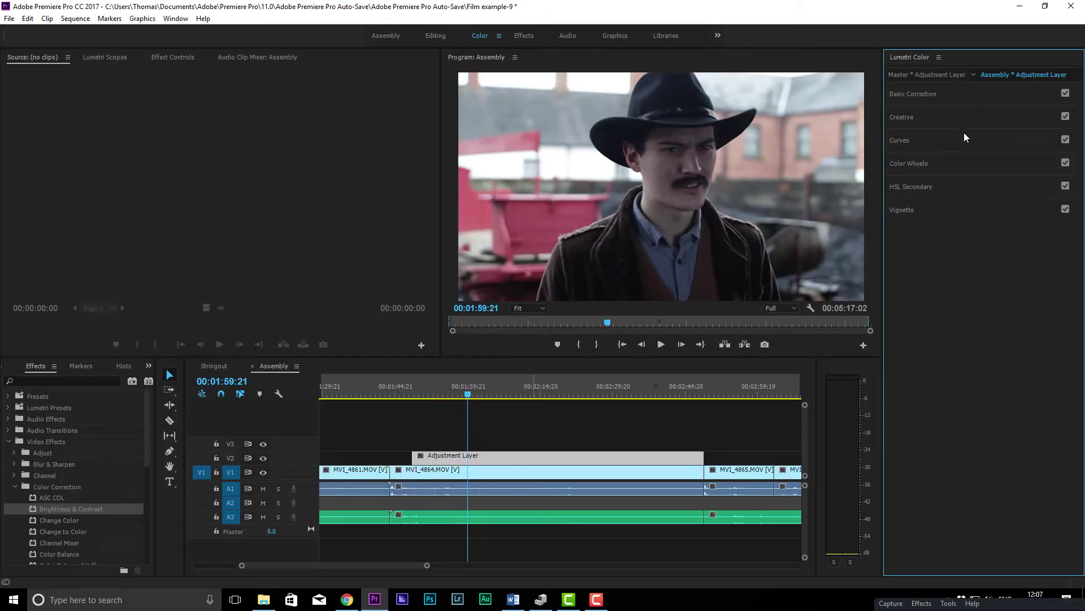
click(936, 165)
drag(959, 232, 982, 224)
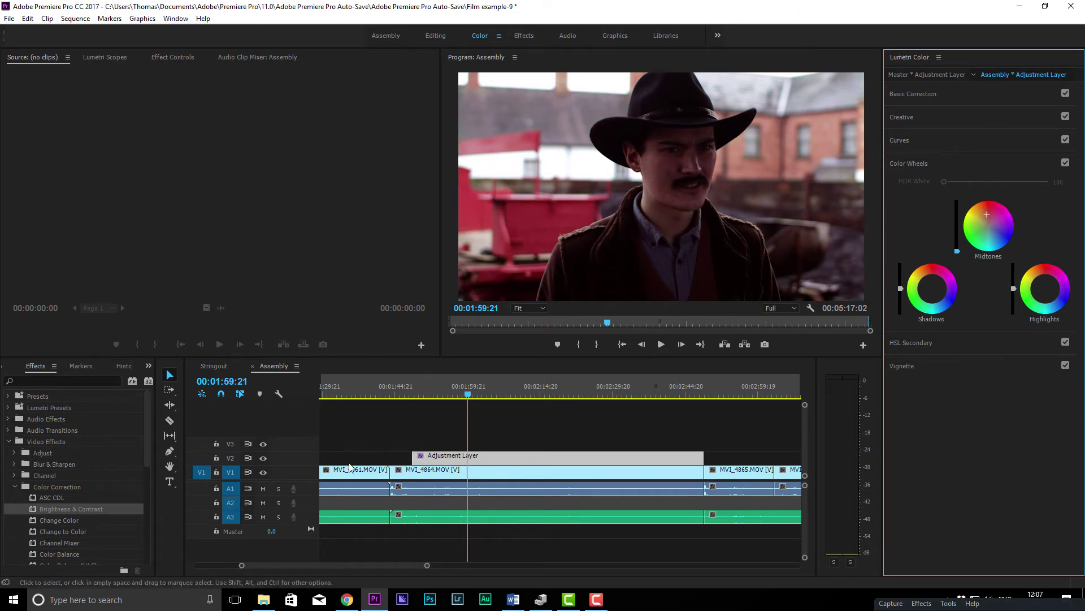
click(264, 458)
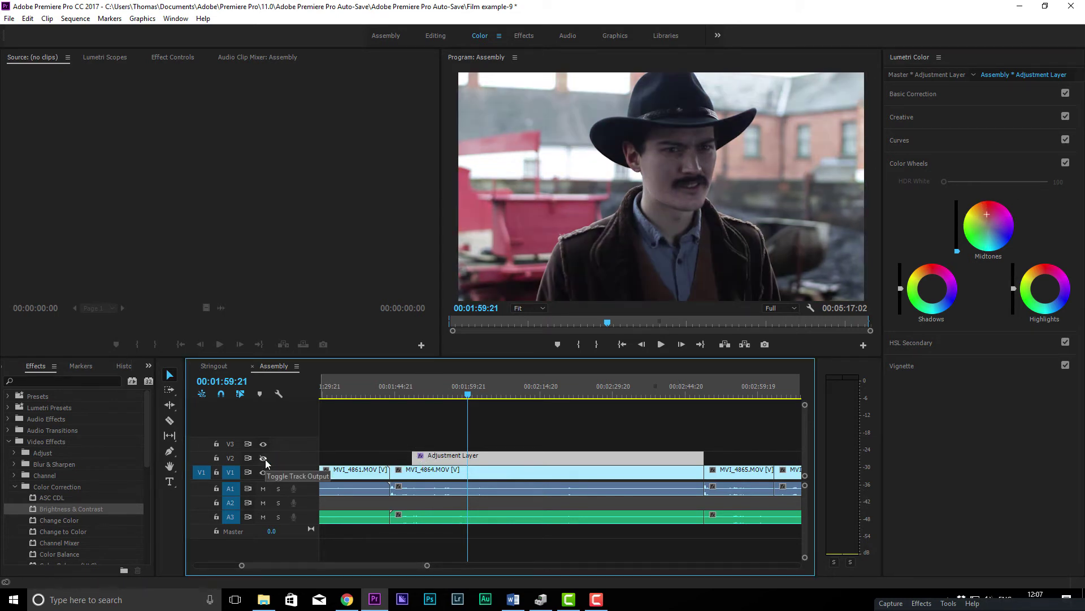
click(263, 458)
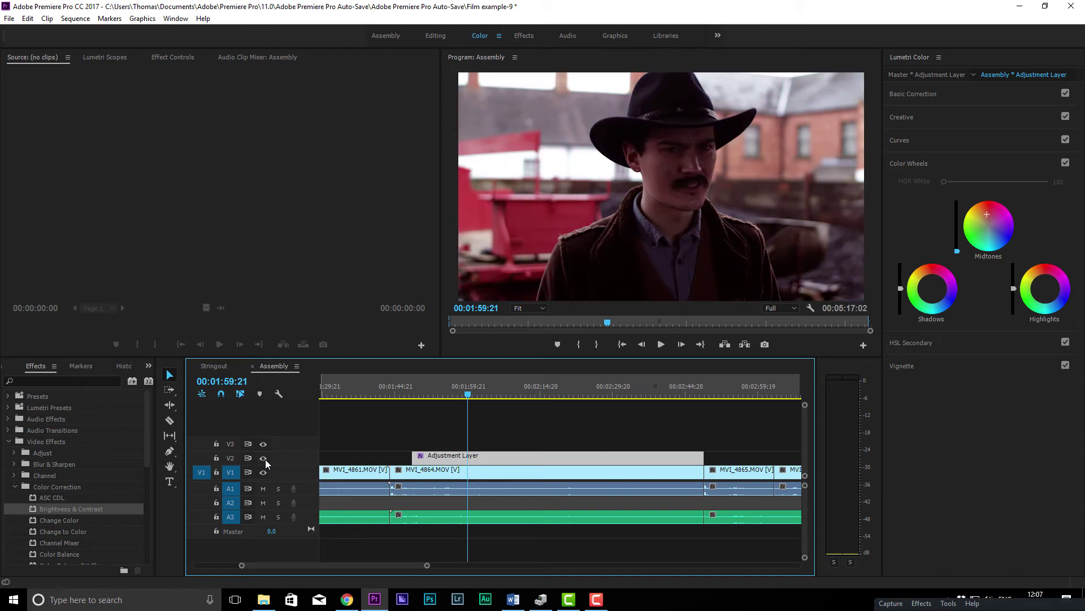
Step: Slide the adjustment layer along V2 so it starts partway through MVI_4864.MOV, and check the clip underneath
drag(448, 457, 515, 458)
key(ctrl+z)
scroll(477, 436, down, 4)
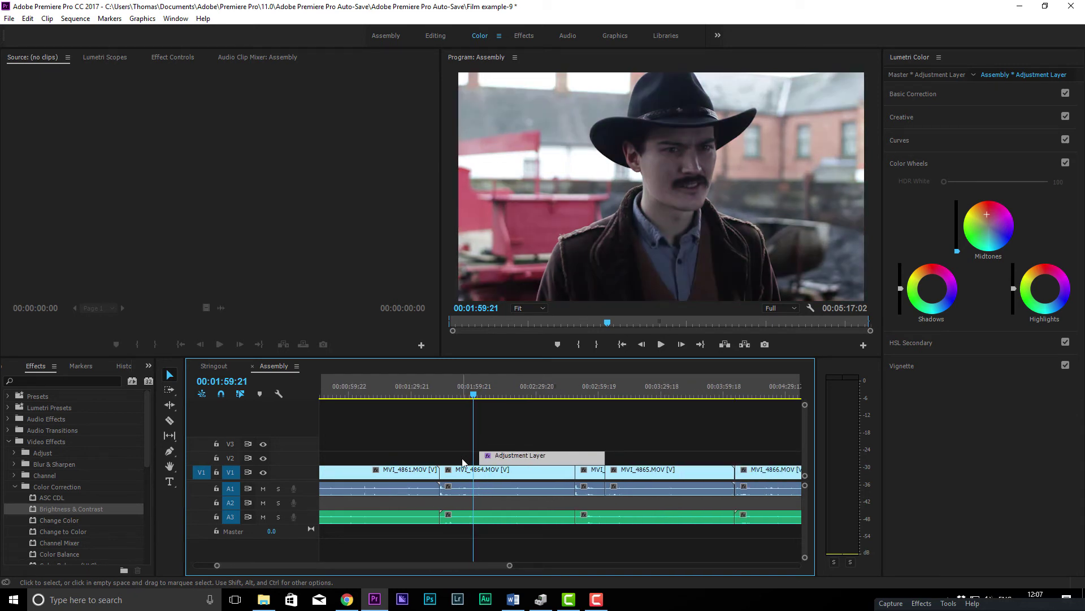
click(464, 470)
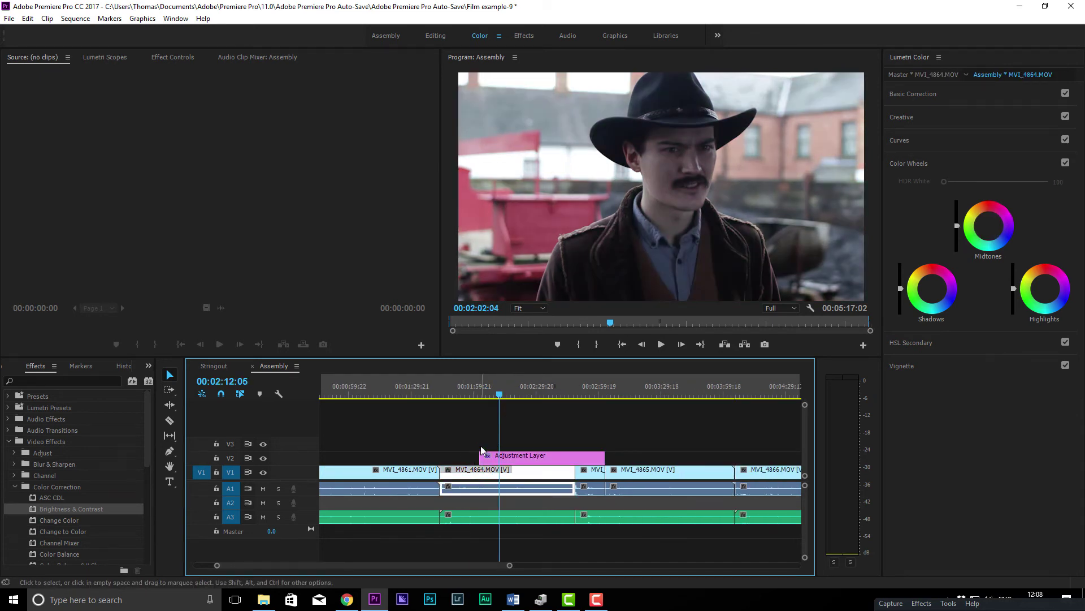
click(351, 452)
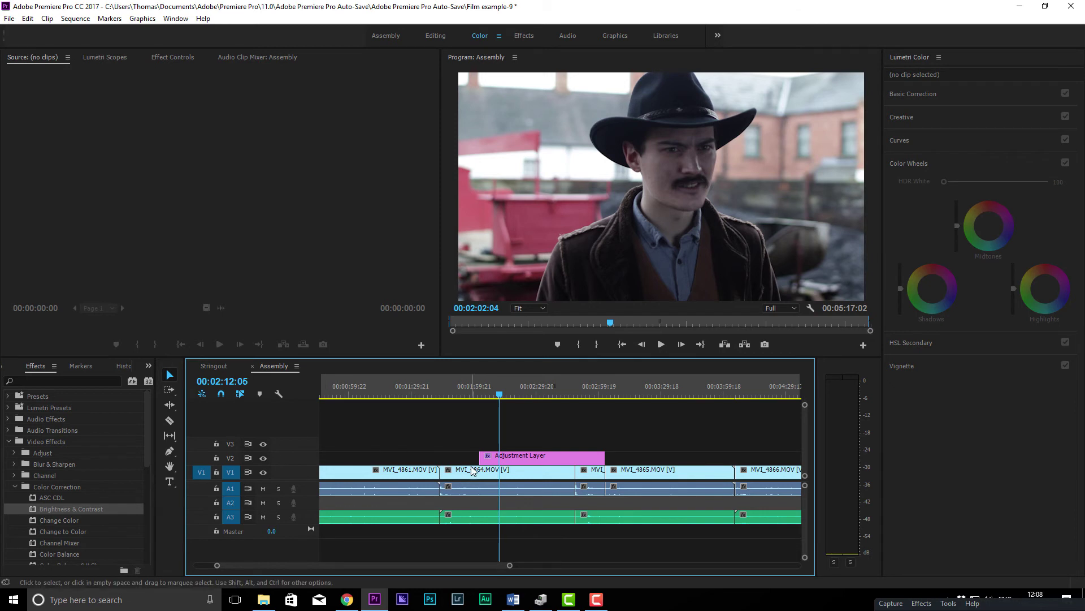
Step: Raise the adjustment layer to V3 and delete it from the Assembly timeline
drag(509, 458, 508, 443)
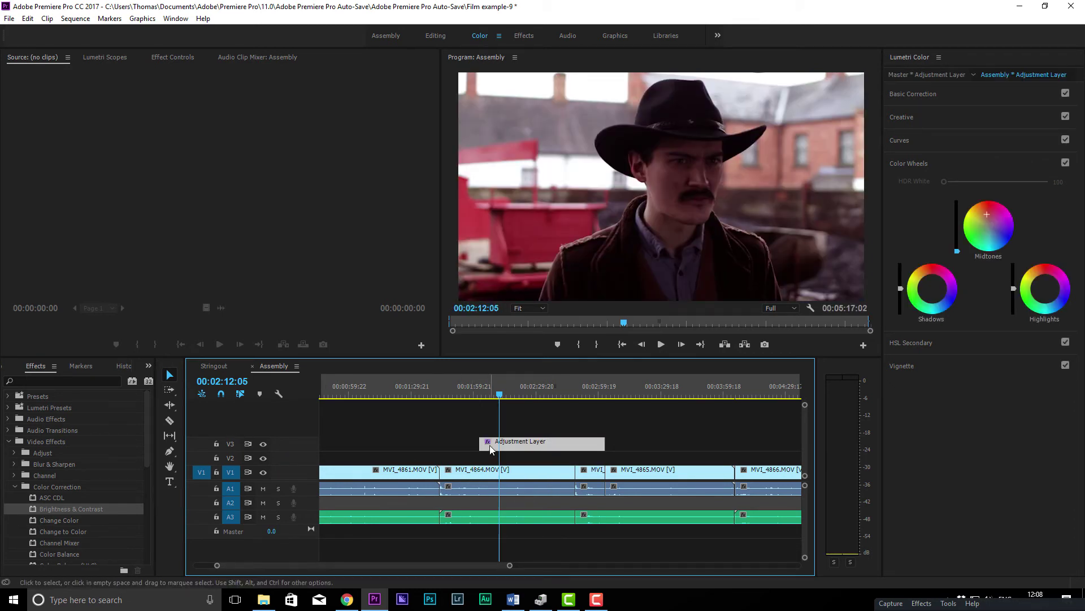
key(Delete)
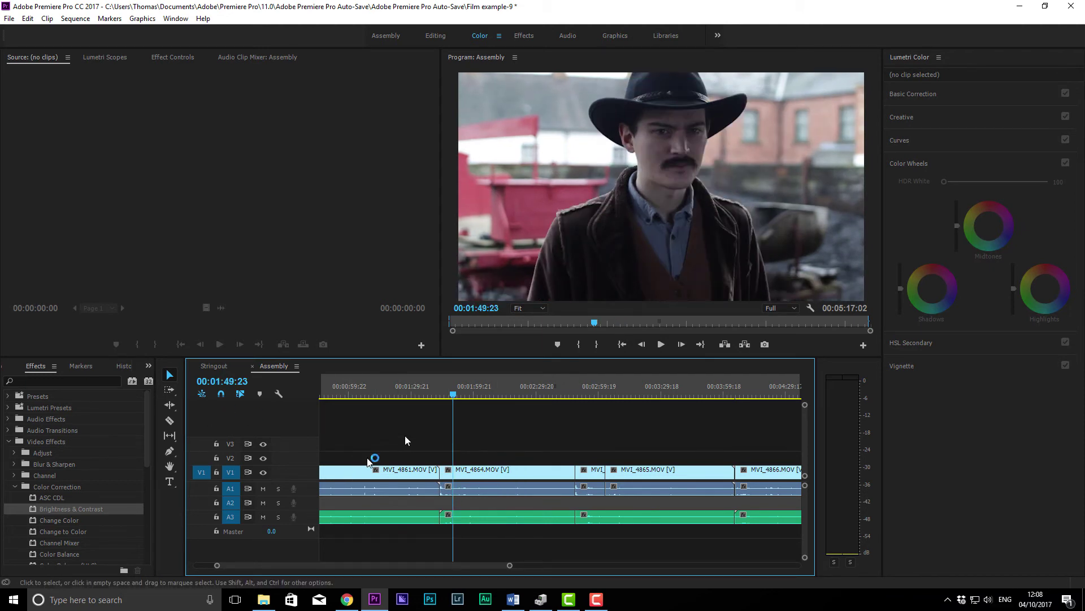
Step: Expand tracks V1 and A1 to show thumbnails and waveforms, and make the timeline area taller
key(minus)
key(minus)
scroll(282, 473, up, 2)
scroll(287, 468, down, 2)
scroll(287, 468, up, 3)
scroll(303, 486, up, 3)
drag(334, 356, 347, 291)
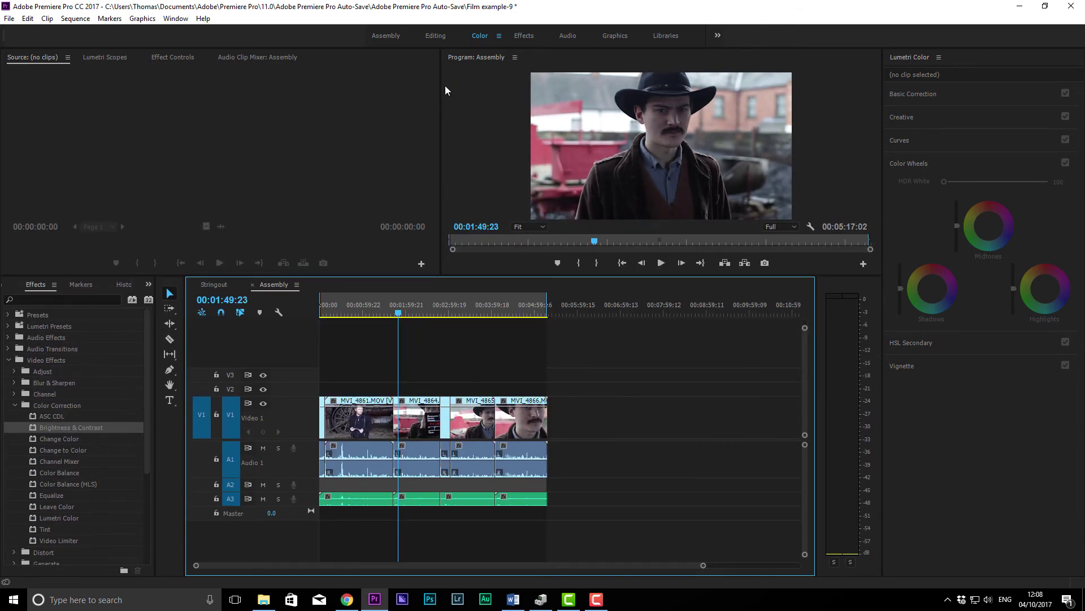
Step: Return to the Editing workspace with a taller timeline area, and collapse audio track A1 while expanding A3
click(436, 35)
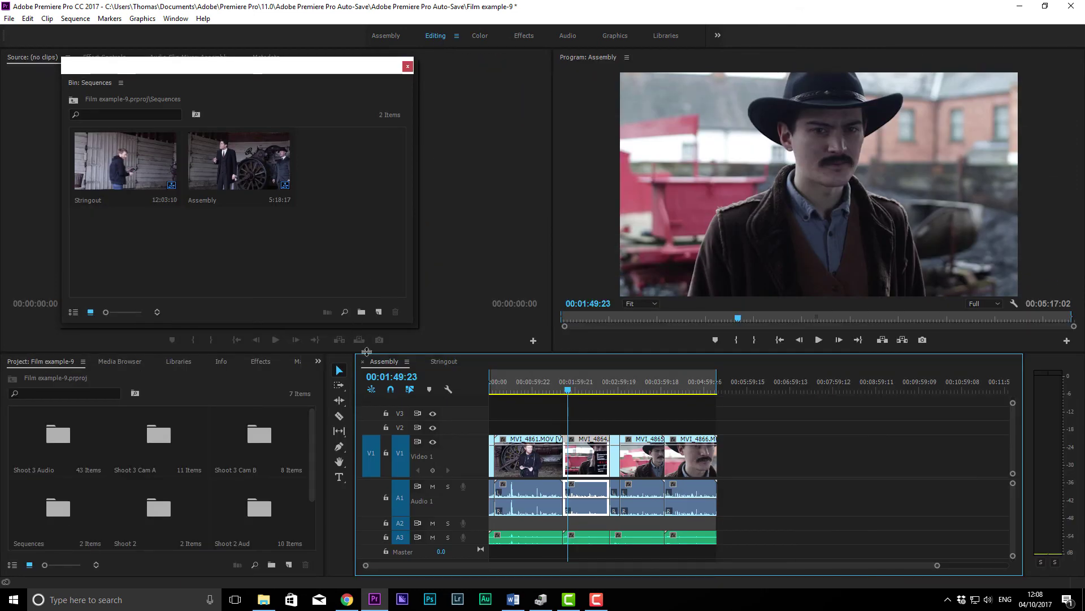
drag(366, 352, 366, 313)
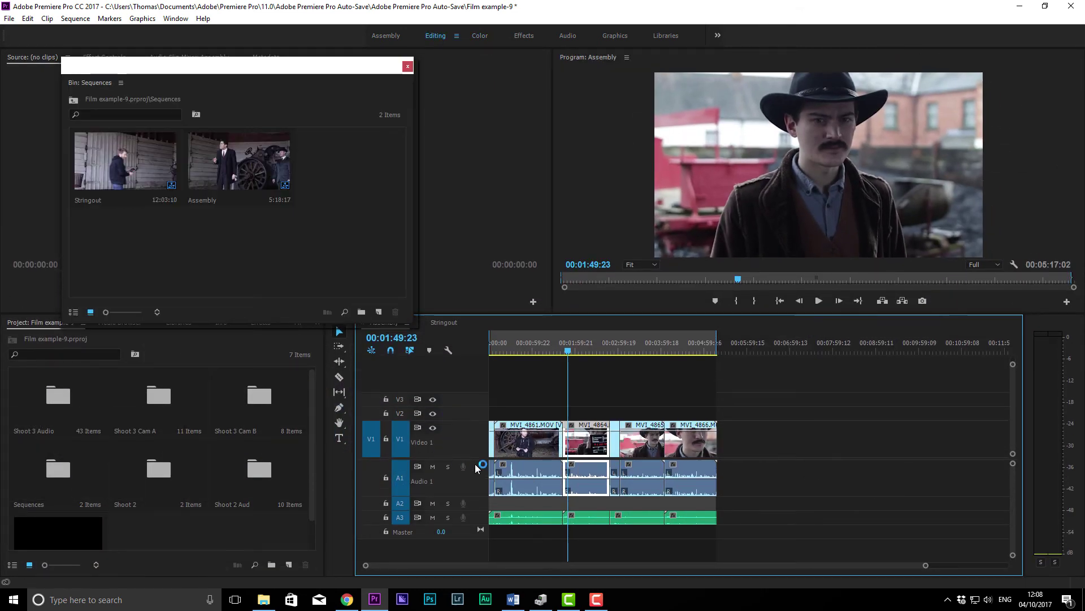
scroll(475, 465, down, 5)
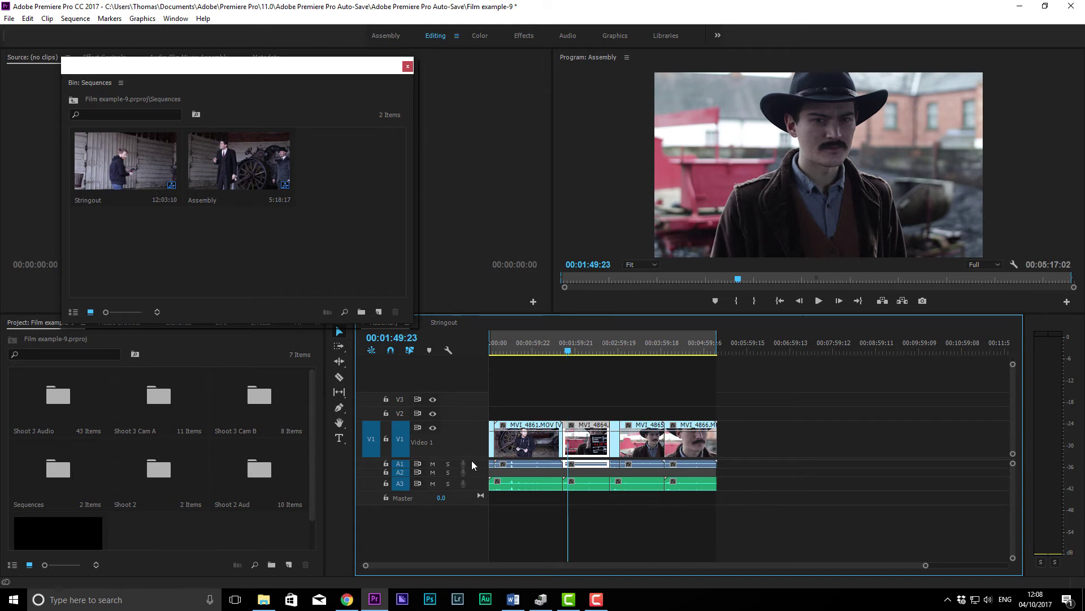
scroll(476, 481, up, 5)
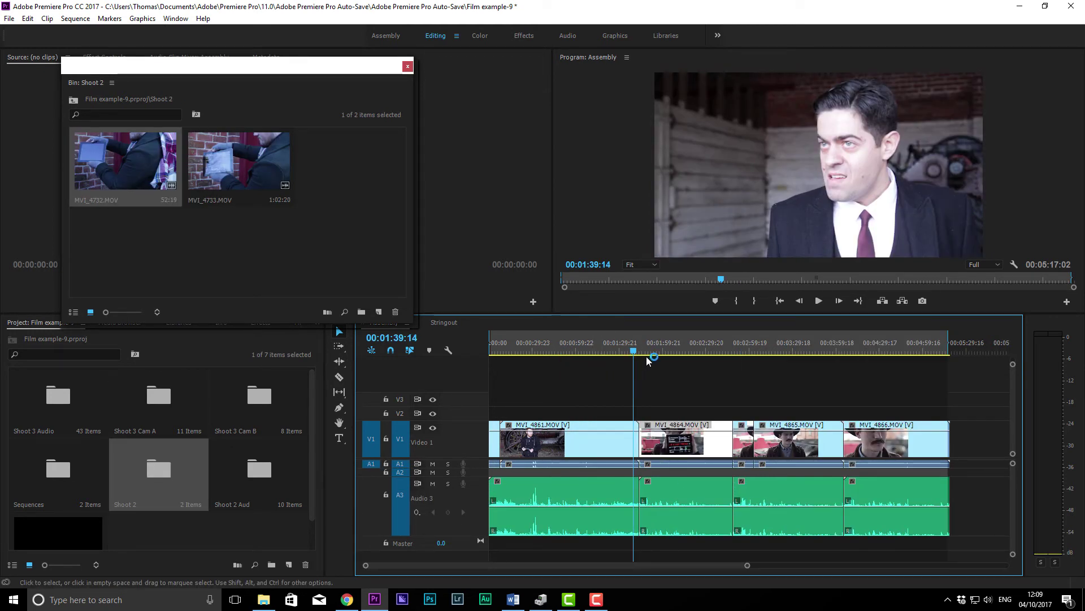
Step: Split MVI_4861.MOV at 00:01:12:06 and again a few seconds further on, and select the short section between the cuts
drag(662, 353, 593, 355)
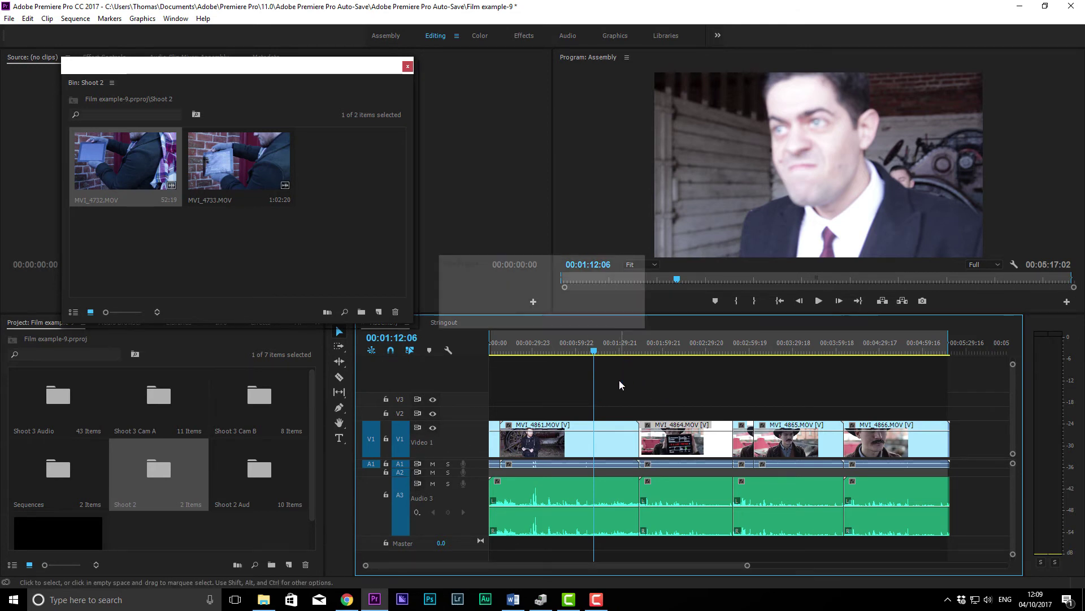
key(c)
click(594, 441)
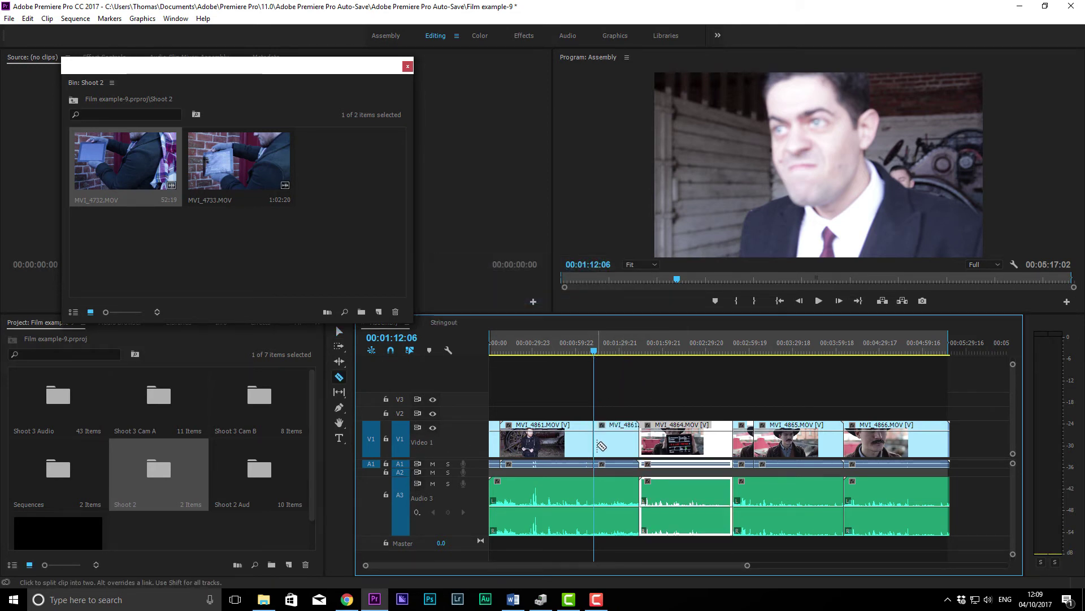
key(v)
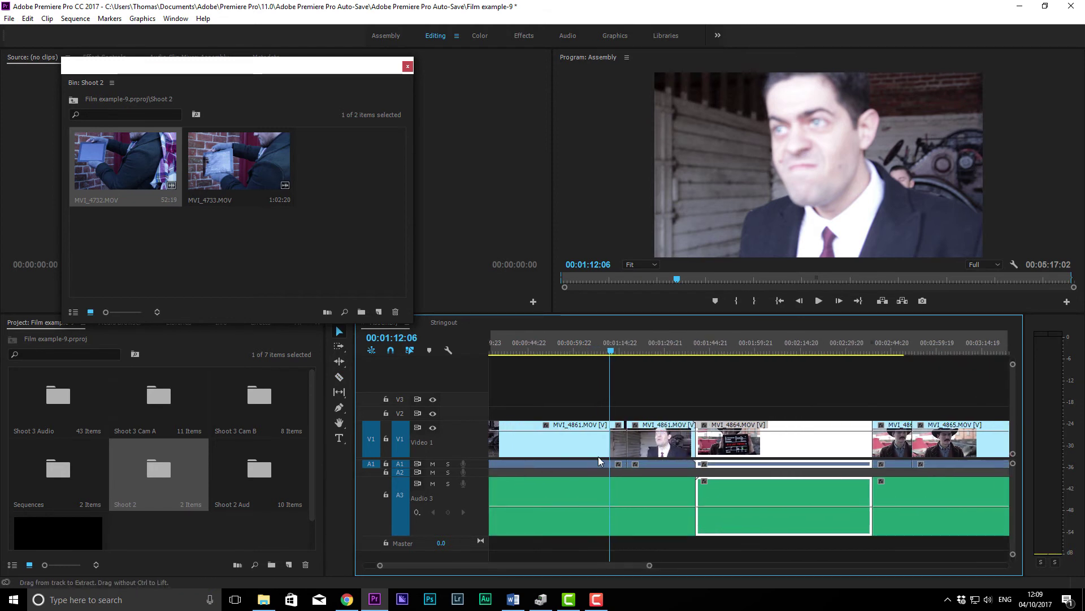
key(=)
click(627, 351)
click(630, 353)
click(631, 449)
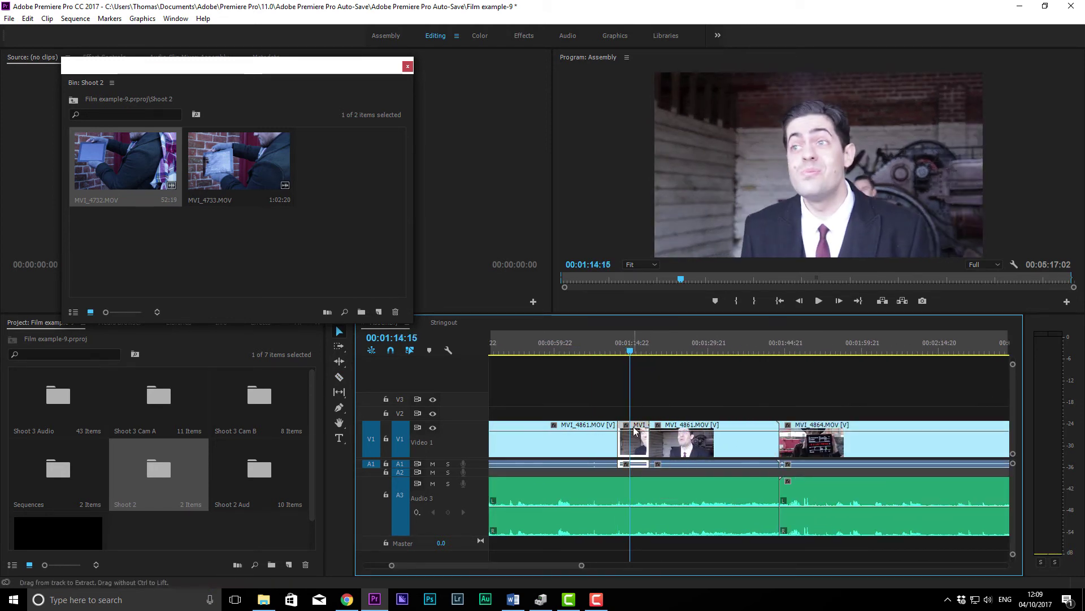
Step: Paste a copy of the short MVI_4861.MOV section onto V1 within MVI_4864.MOV at 00:02:00:14, and check the overwritten footage
drag(631, 351, 827, 355)
key(-)
key(minus)
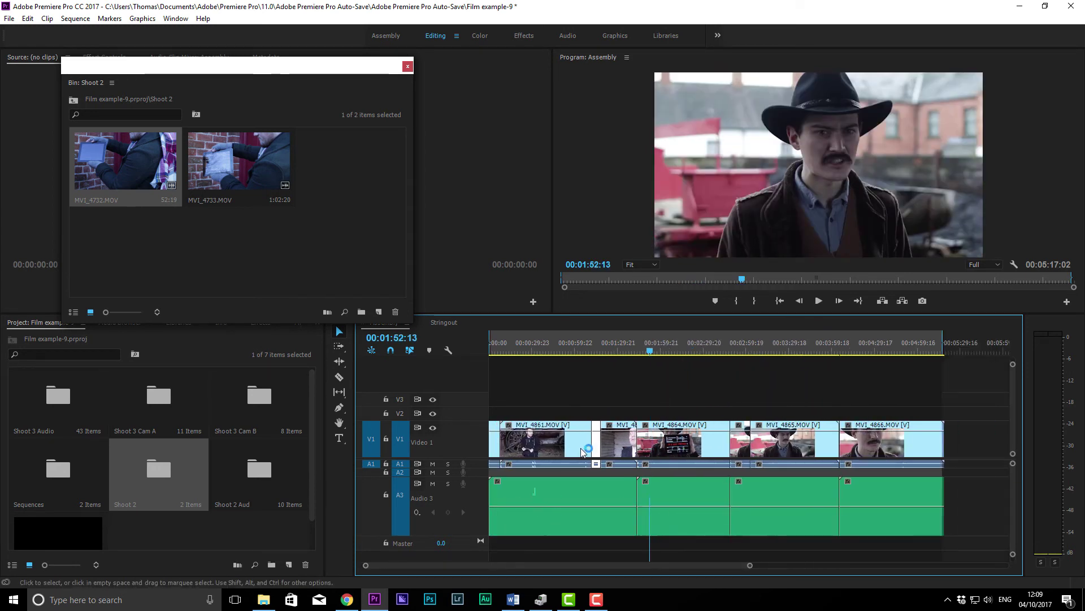
click(662, 352)
key(ctrl+v)
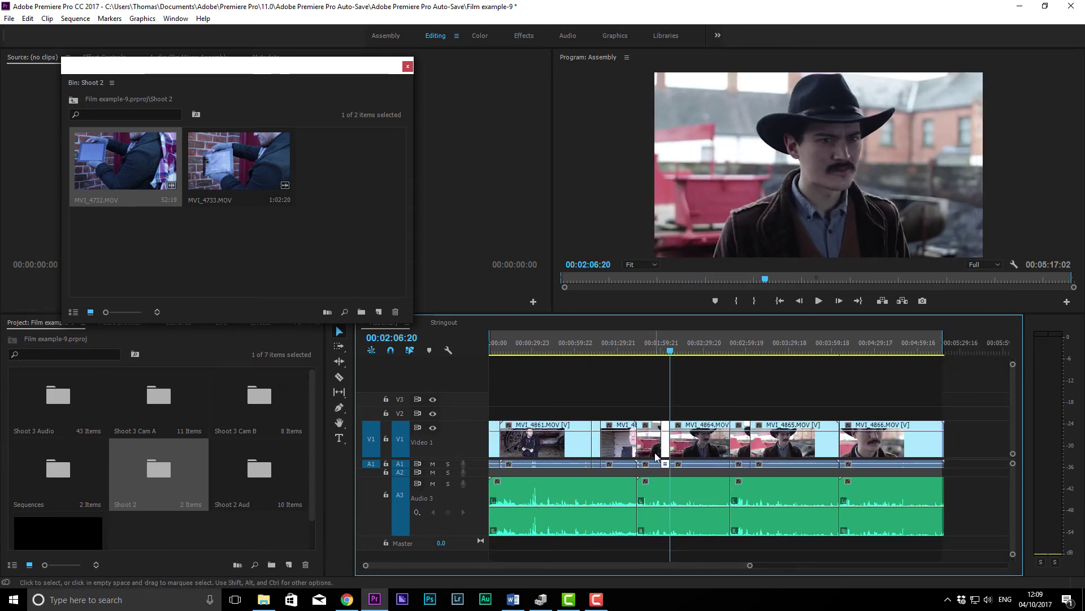
key(ctrl+z)
scroll(650, 458, up, 6)
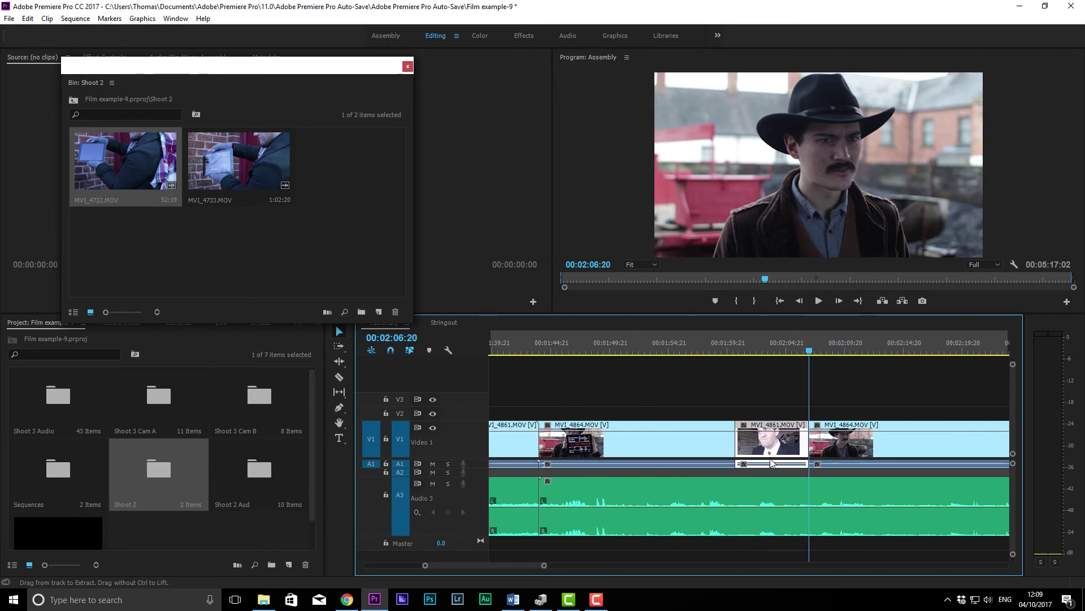
click(745, 347)
mouse_move(767, 446)
mouse_down()
mouse_move(758, 400)
mouse_move(764, 439)
mouse_up()
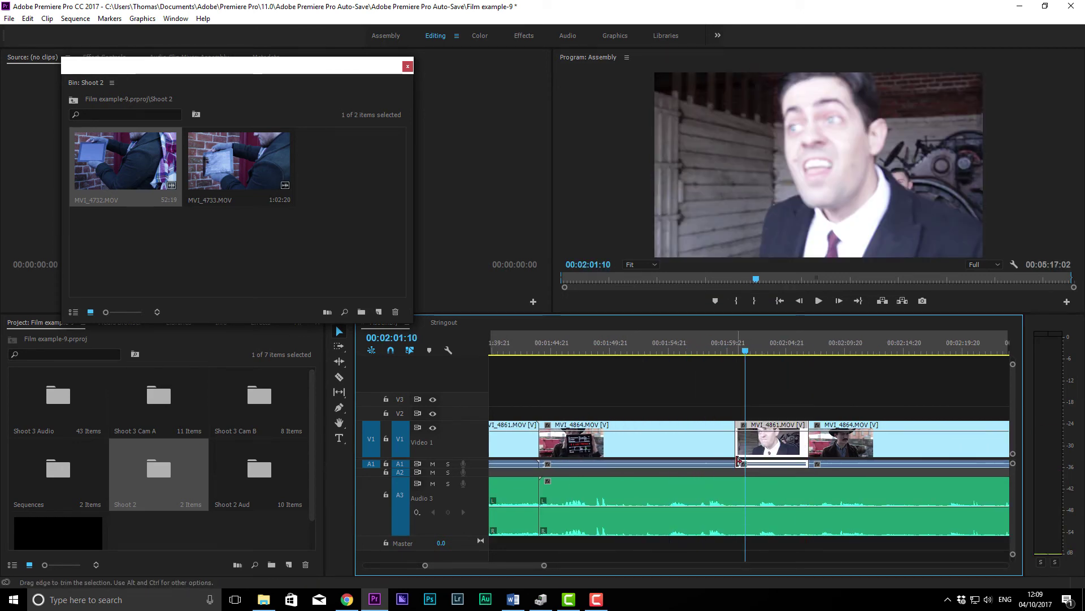
Step: Undo pasting the short MVI_4861.MOV section over MVI_4864.MOV
key(ctrl+z)
key(ctrl+z)
key(ctrl+z)
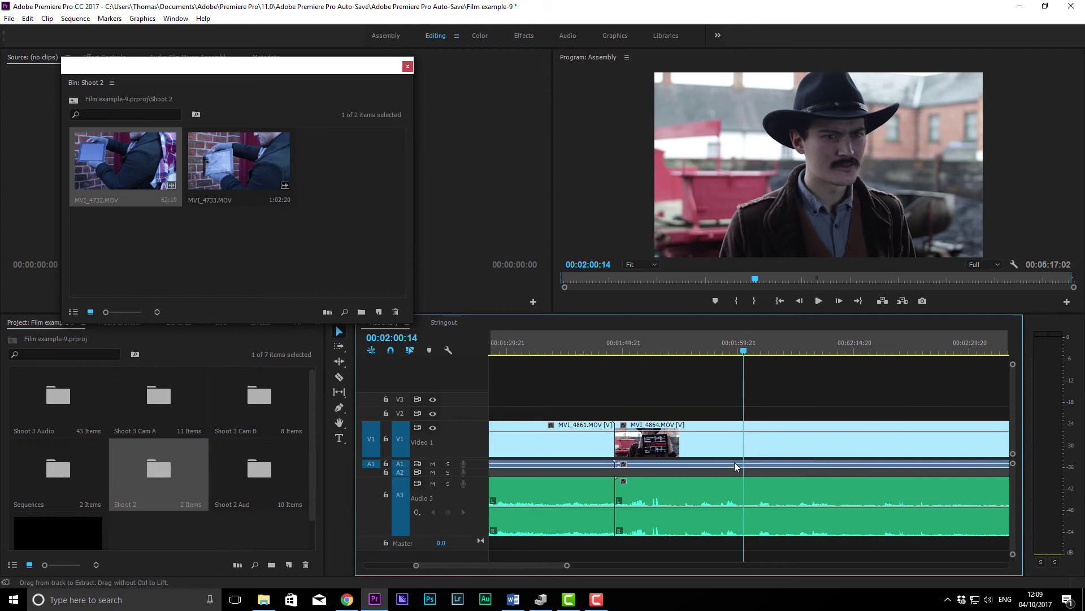
key(minus)
key(minus)
key(minus)
key(minus)
key(minus)
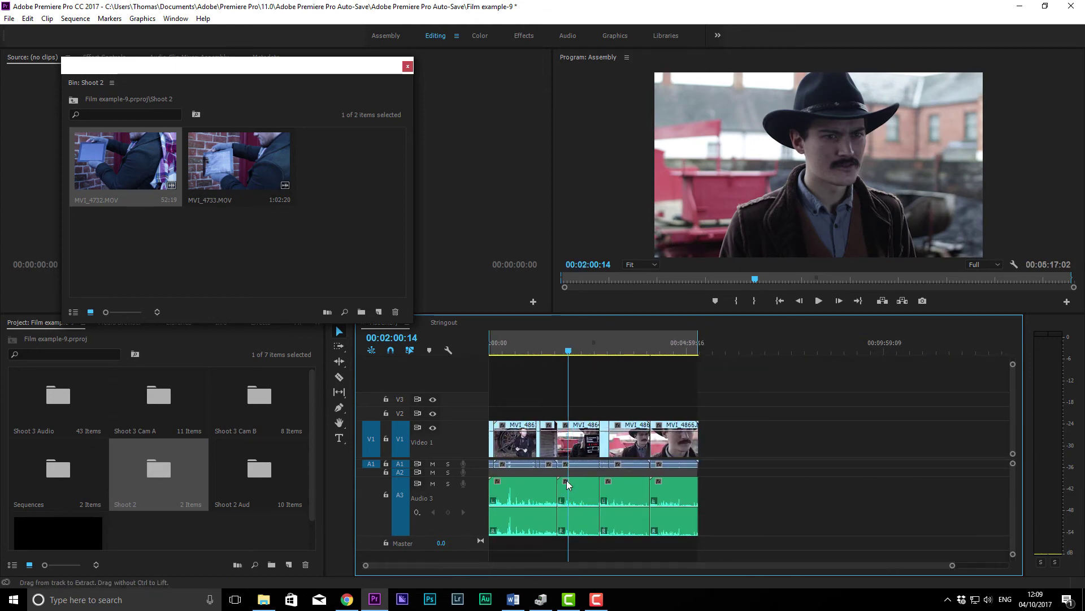
key(equal)
key(equal)
key(minus)
Step: Target V2 instead of V1 and try pasting the short MVI_4861.MOV section there at 00:01:15:07
click(565, 353)
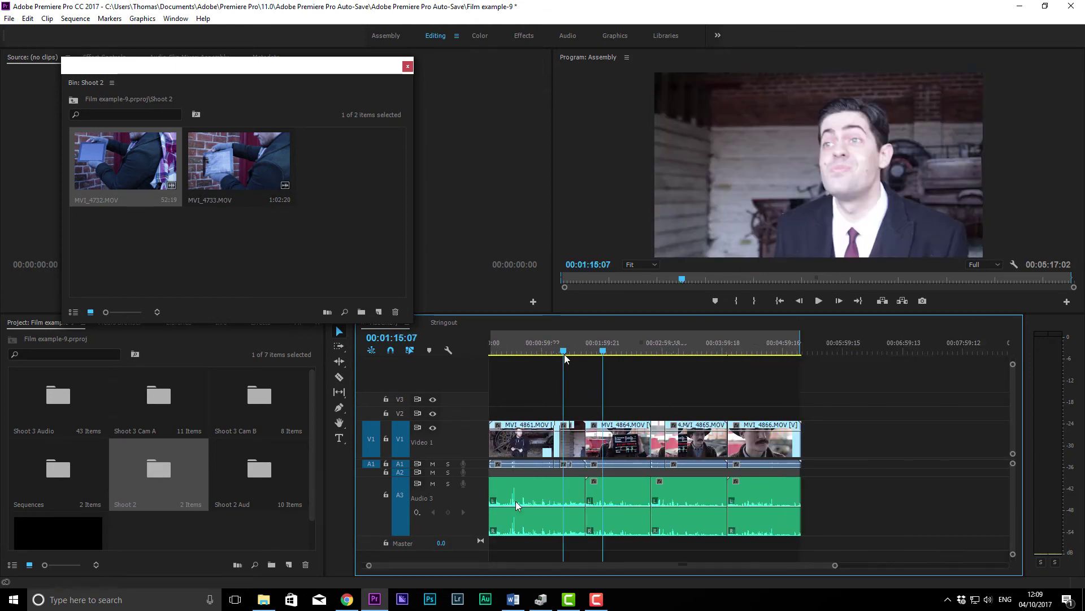
key(equal)
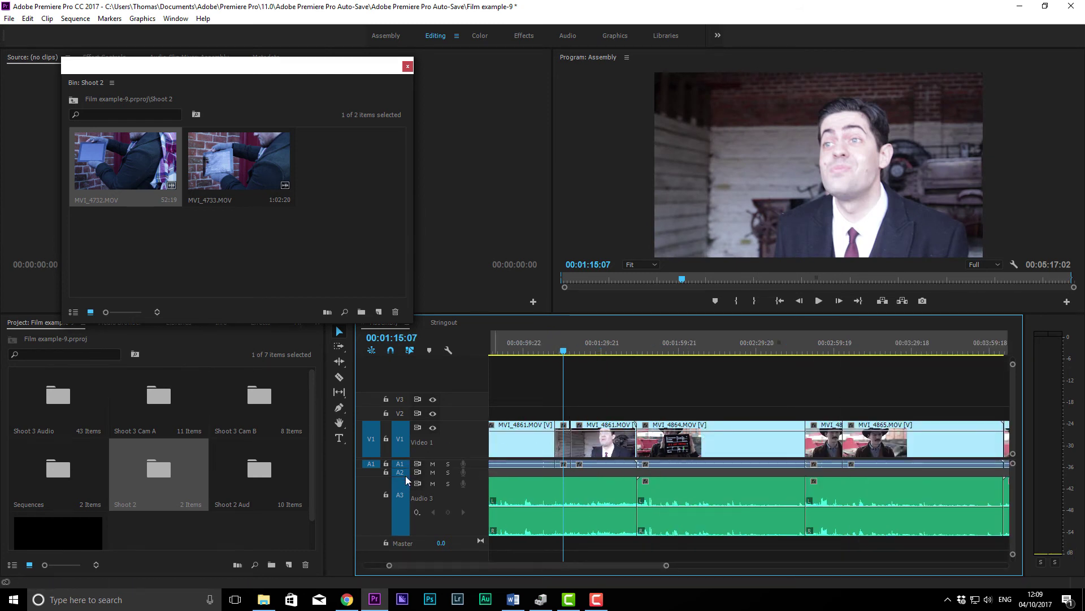
click(403, 453)
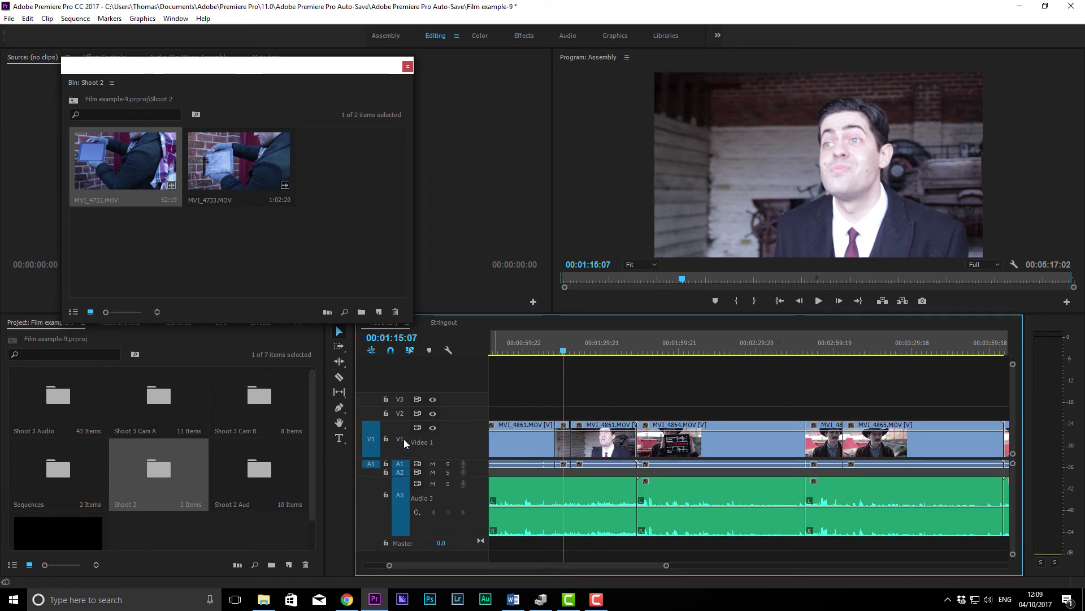
click(400, 413)
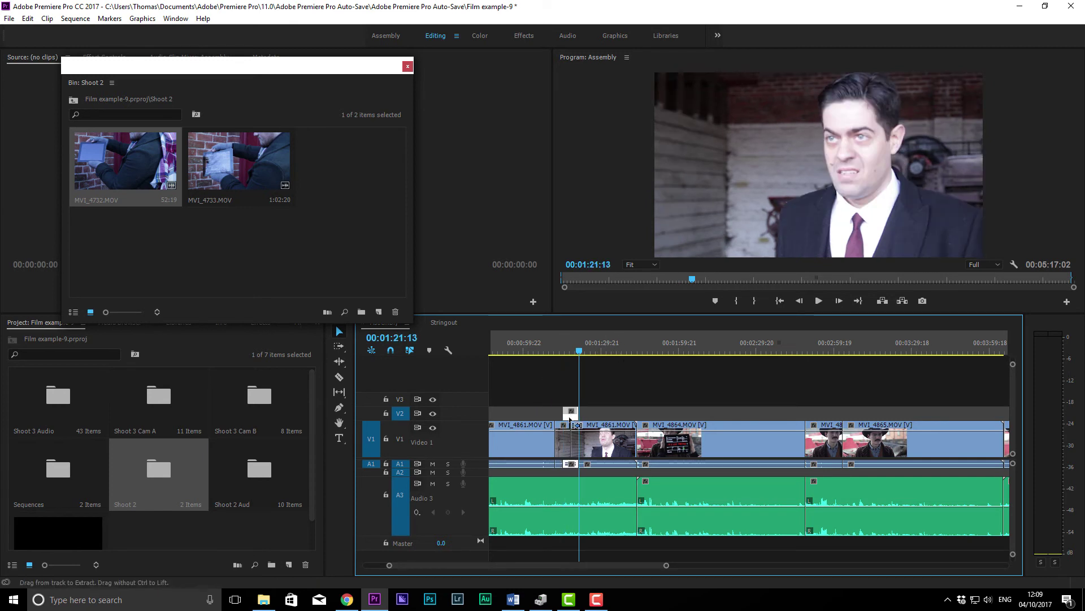
key(ctrl+v)
key(ctrl+z)
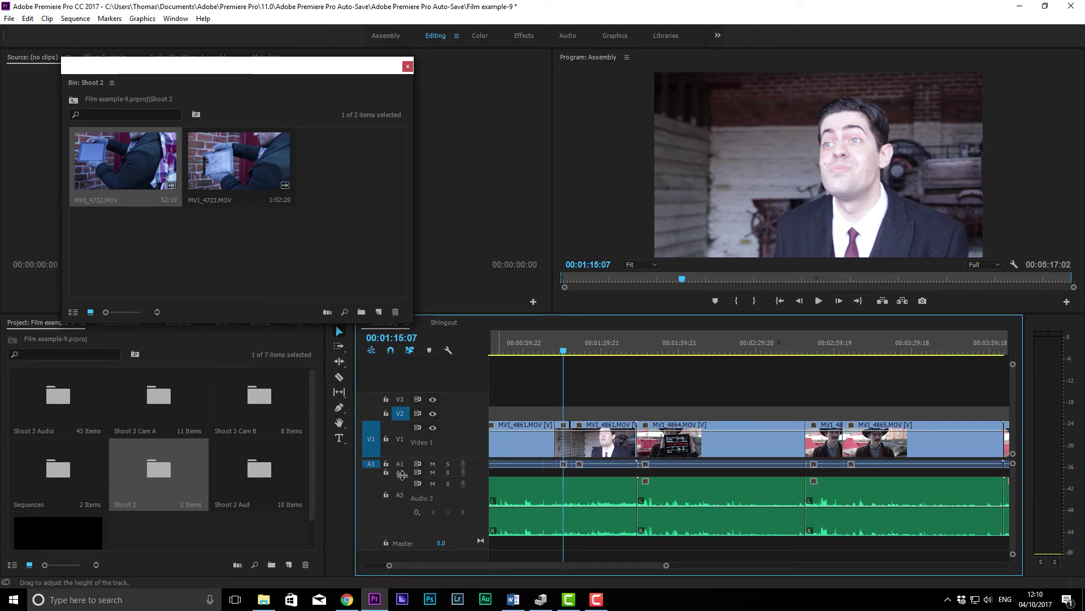
Step: Target only A2 for audio, paste the short MVI_4861.MOV section onto V2 and A2 at 00:01:15:07, and scrub through the copy
key(ctrl+v)
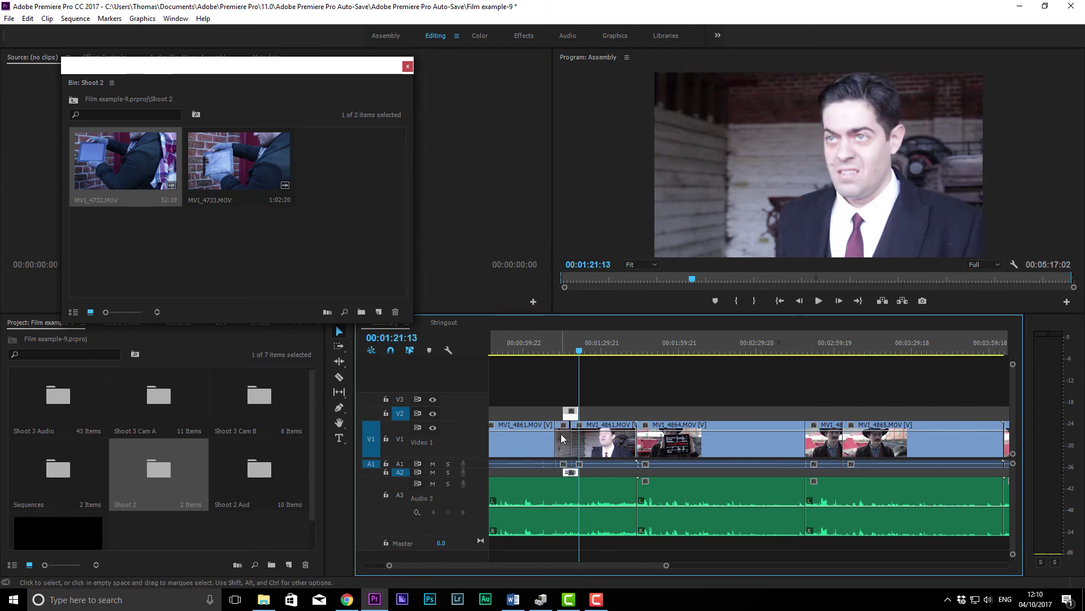
scroll(555, 423, up, 2)
scroll(551, 420, up, 4)
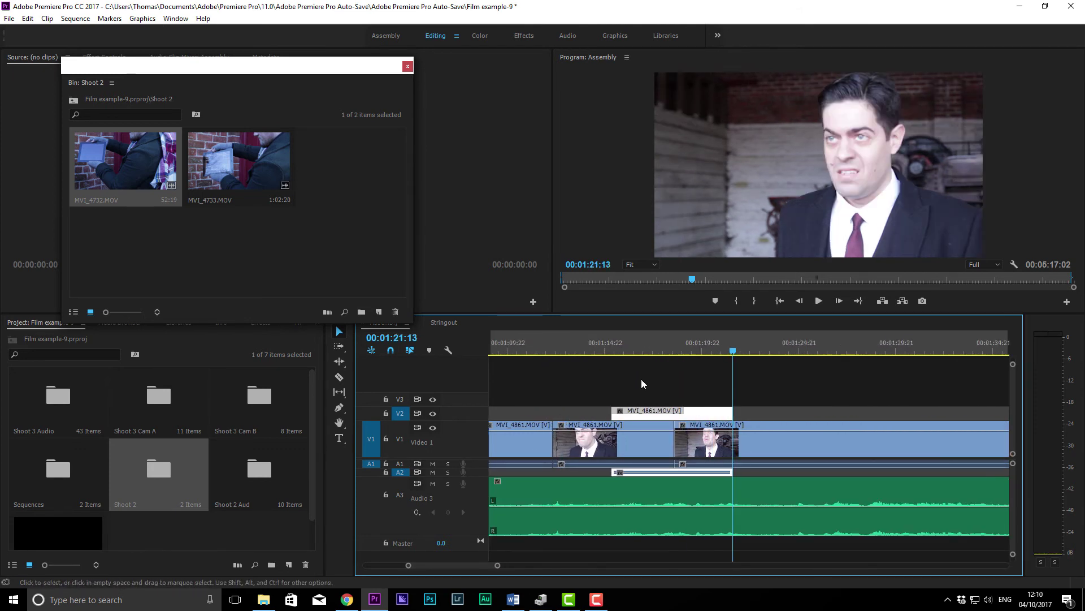
drag(639, 350, 621, 362)
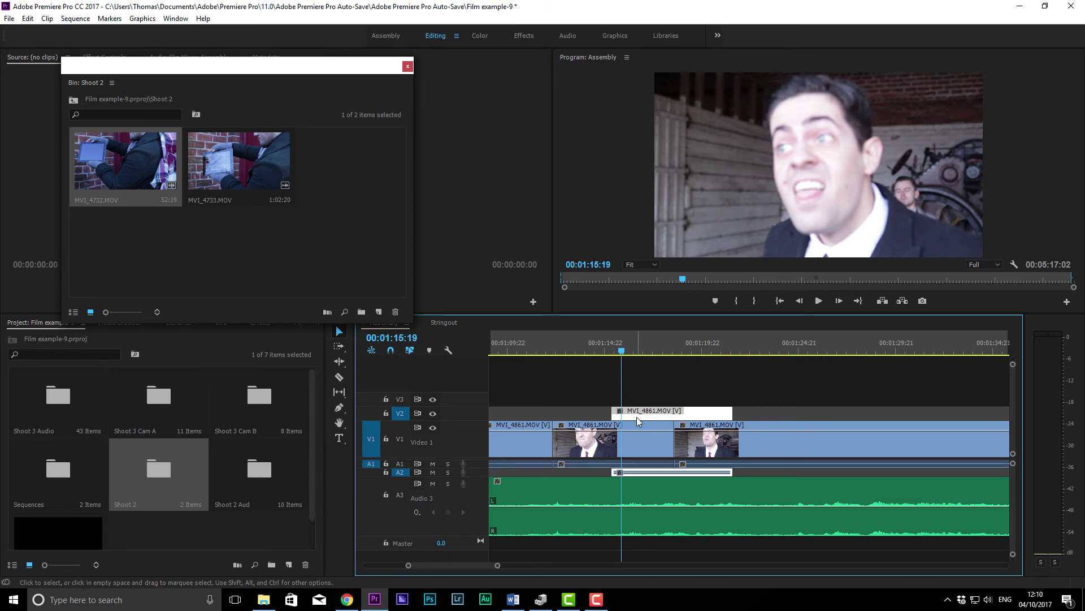
Step: Undo pasting the short MVI_4861.MOV section onto V2 and A2
key(ctrl+z)
key(ctrl+shift+z)
scroll(634, 419, down, 5)
key(ctrl+z)
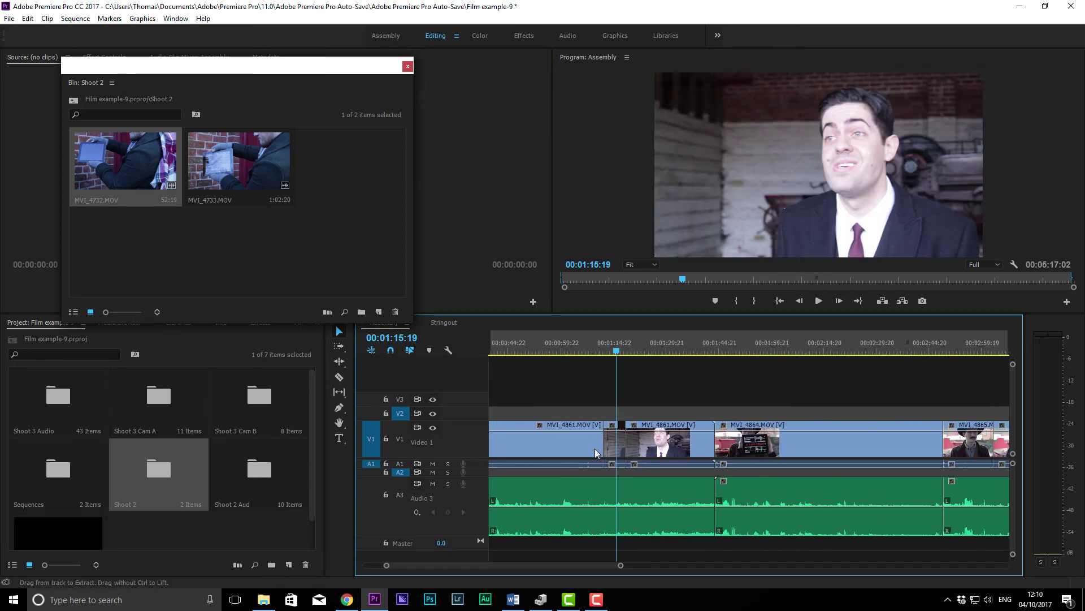
scroll(588, 458, down, 5)
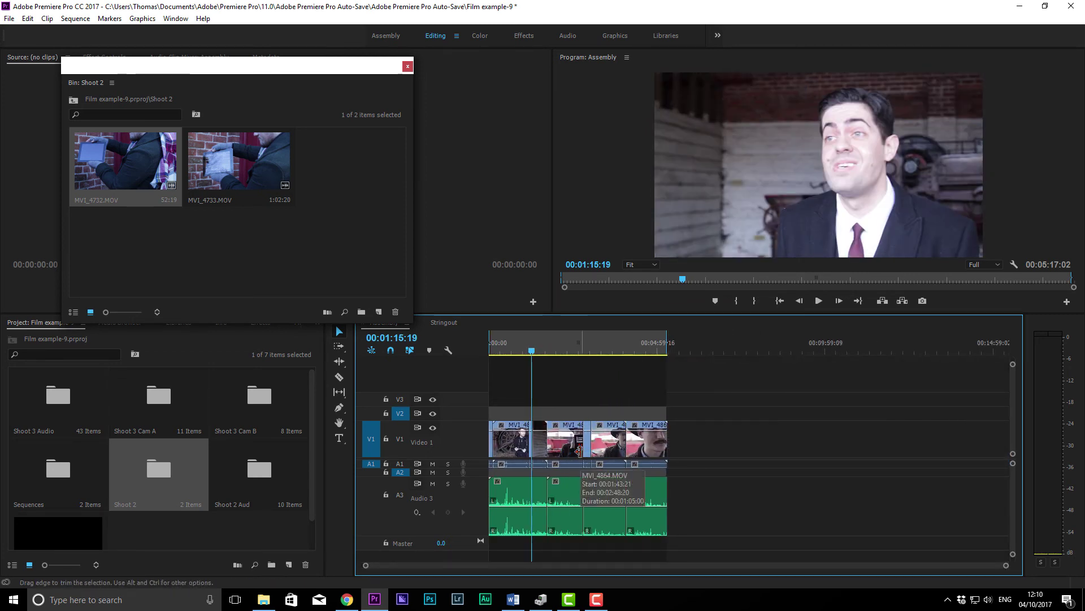
Step: Try placing MVI_4732.MOV from the Shoot 2 bin at the cut between the two MVI_4865.MOV sections, and undo it
scroll(576, 455, up, 6)
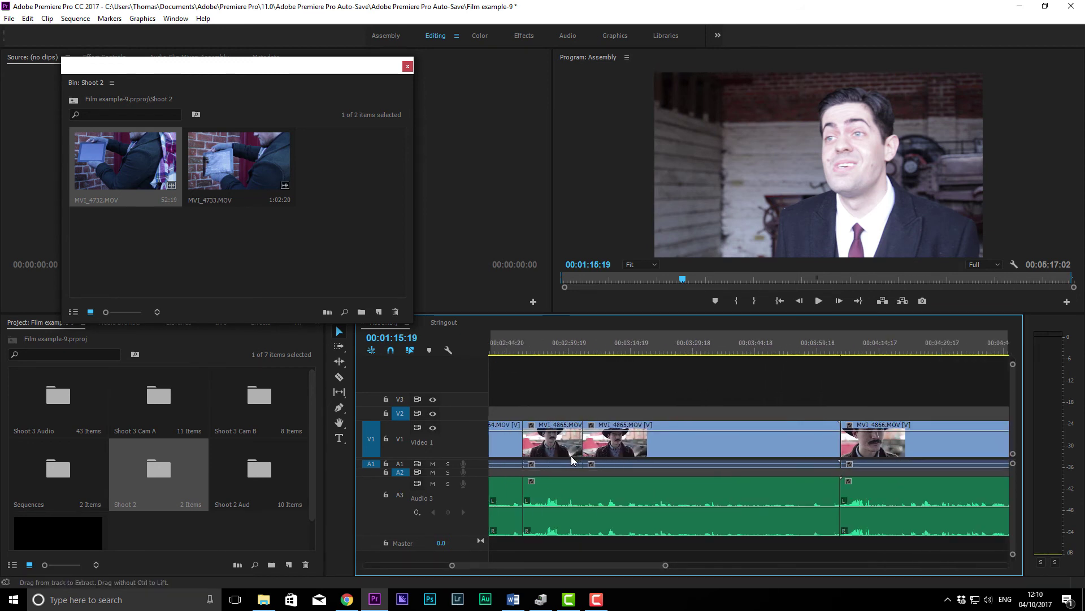
click(575, 448)
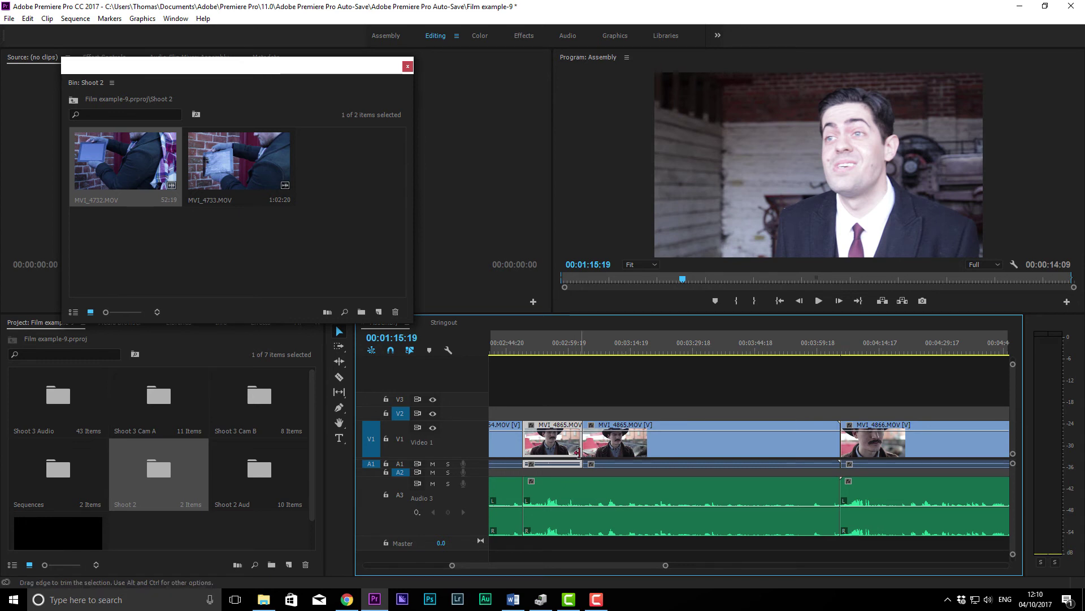
click(576, 450)
drag(106, 188, 584, 447)
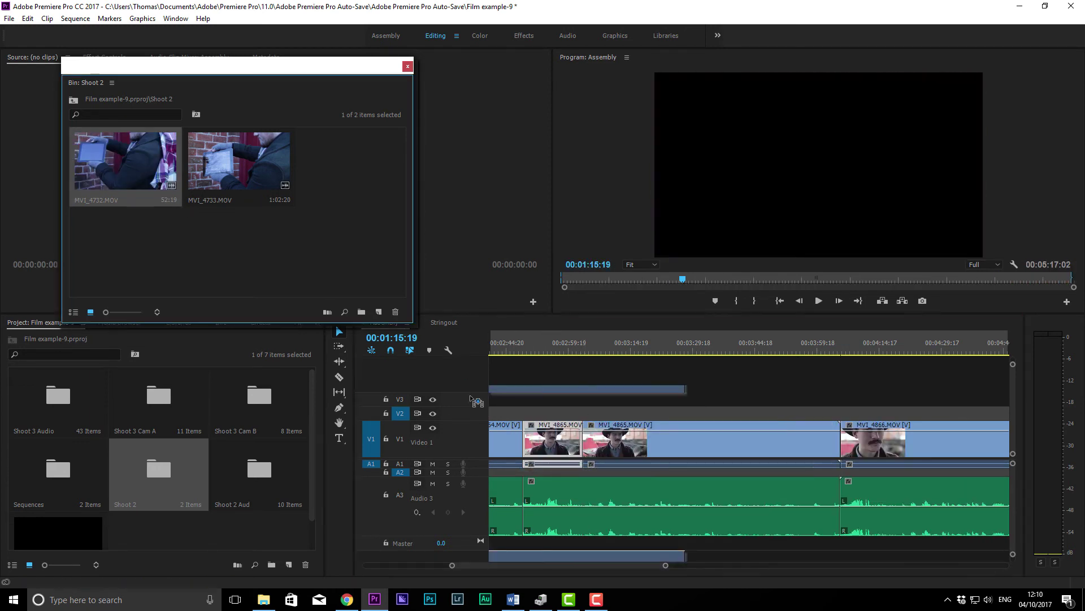
key(ctrl+z)
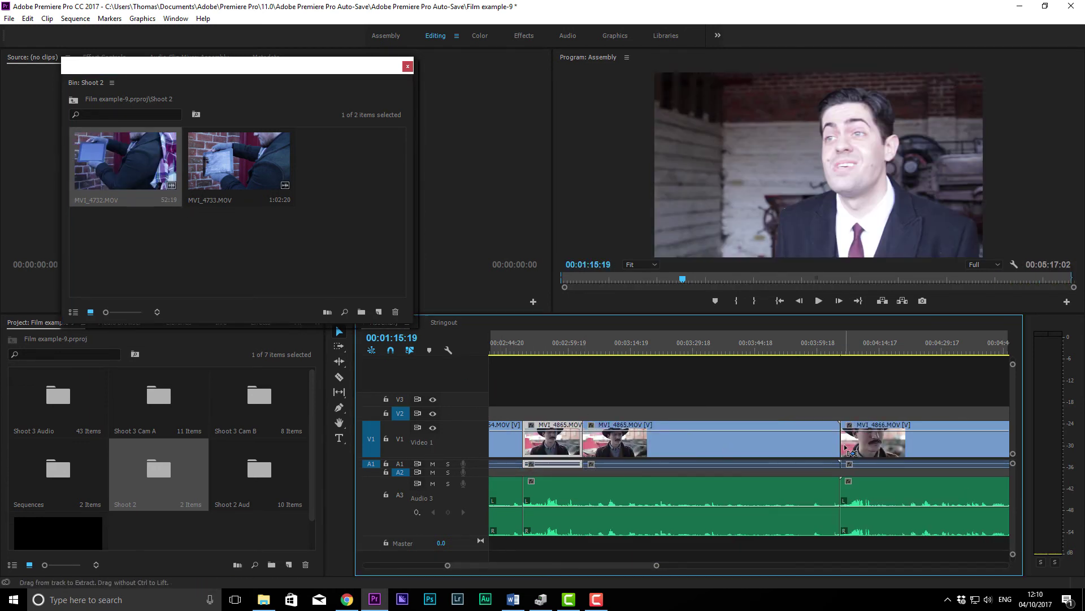
Step: Split the A3 audio at the cut between the two MVI_4865.MOV sections
key(c)
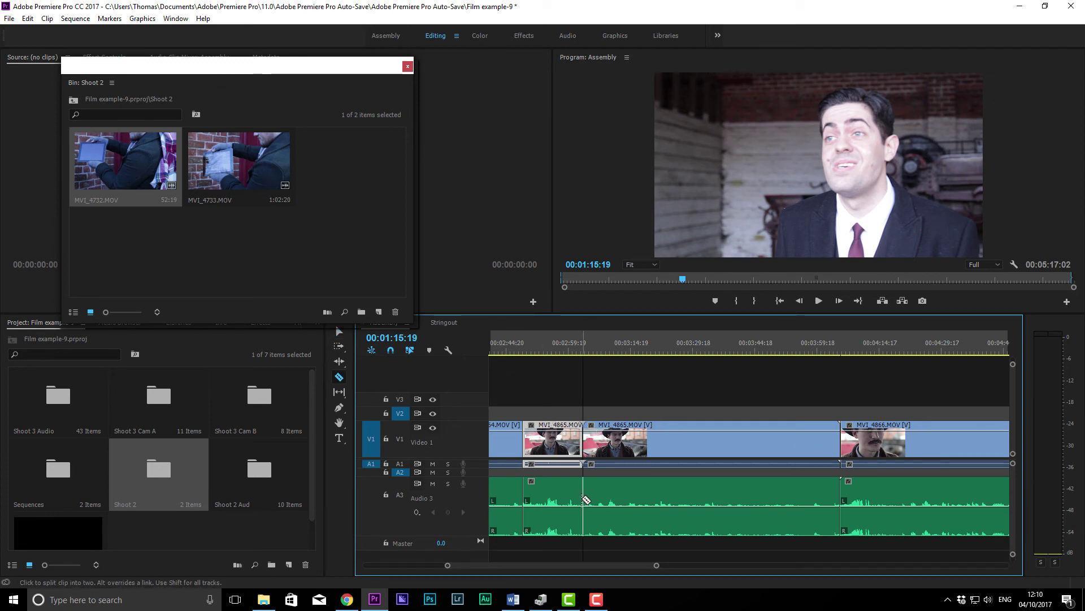
click(583, 498)
key(v)
drag(615, 396, 679, 517)
click(606, 403)
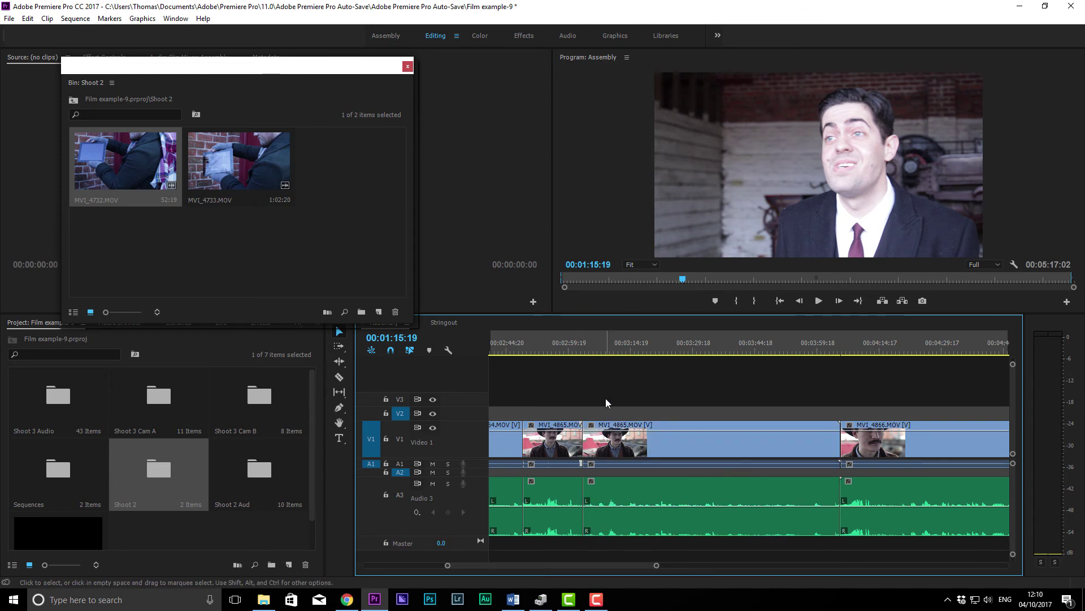
Step: Extend the start of the second MVI_4865.MOV section with a ripple trim, keeping the playhead at 00:03:05:16
click(589, 442)
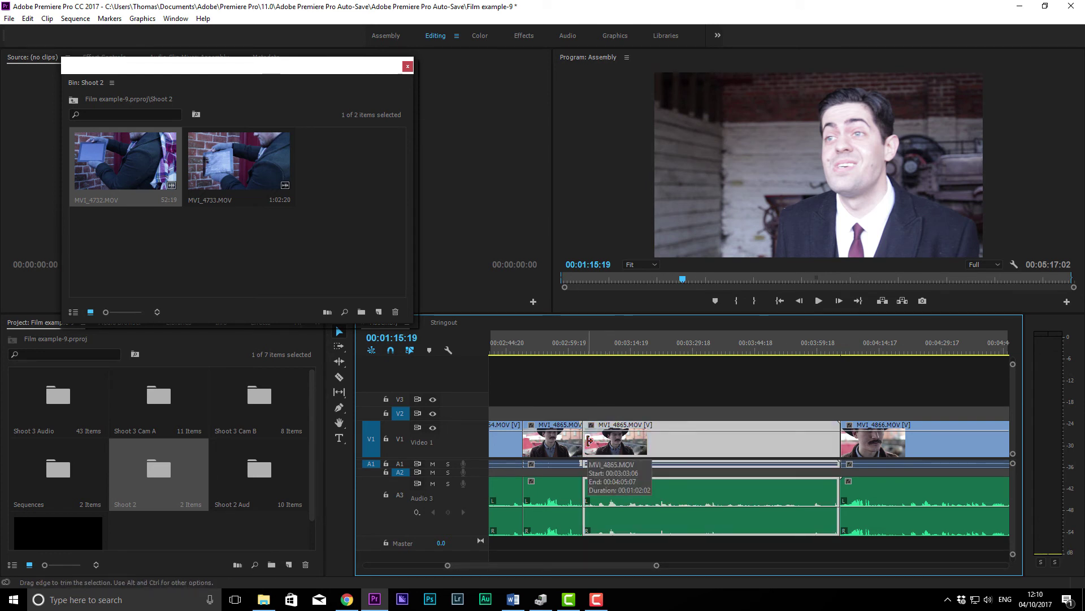
drag(589, 442, 707, 441)
key(ctrl+z)
click(713, 346)
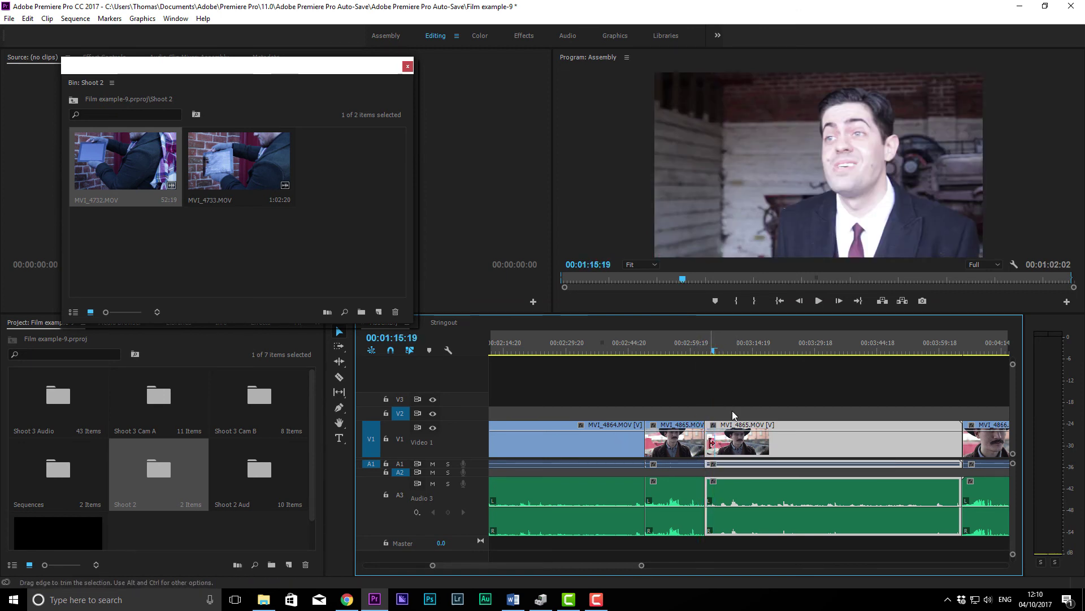
click(712, 443)
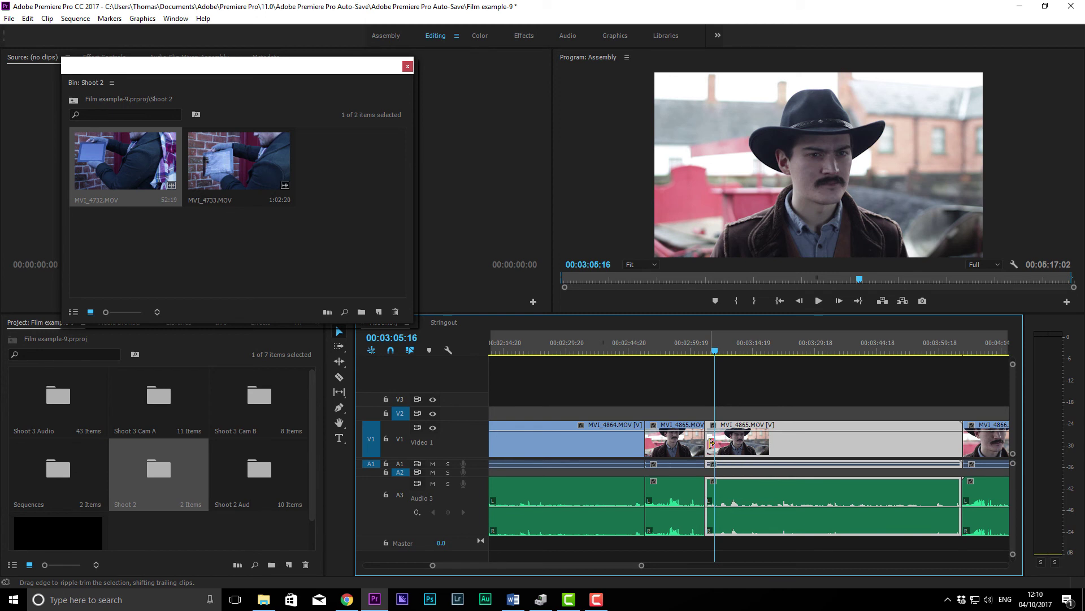
drag(711, 443, 691, 443)
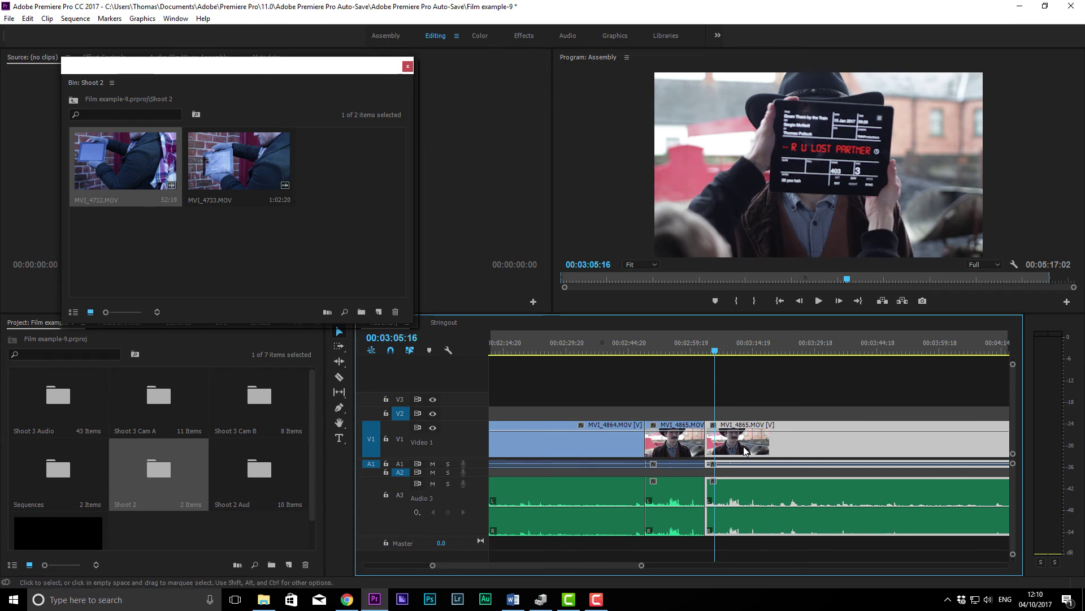
Step: Shorten the end of the second MVI_4865.MOV section with a ripple trim so MVI_4866.MOV directly follows it
scroll(751, 457, down, 5)
scroll(763, 459, up, 2)
click(821, 446)
drag(821, 446, 753, 452)
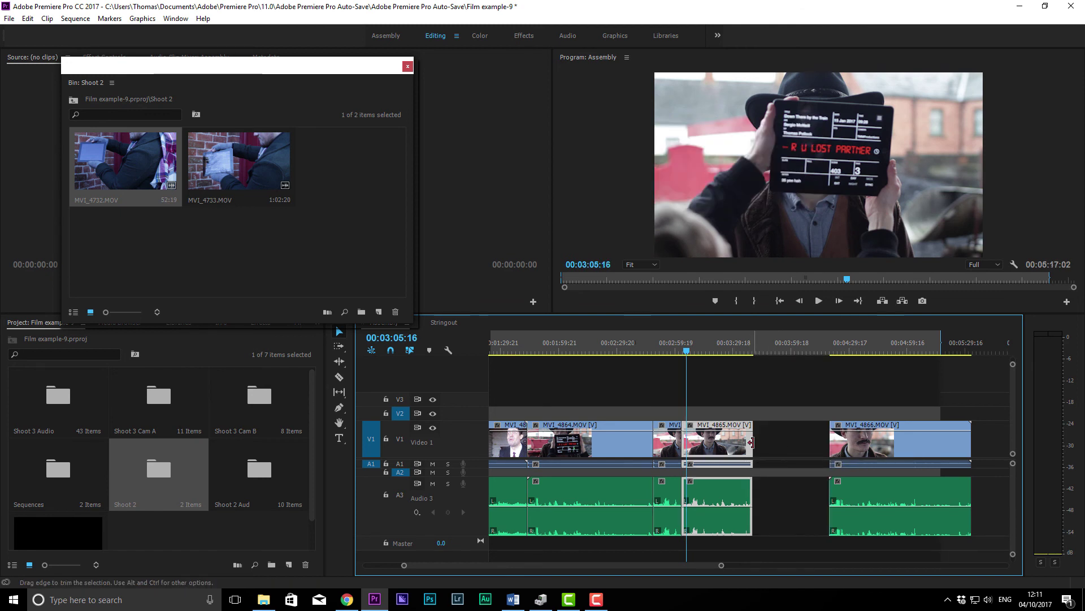
mouse_move(751, 446)
mouse_down()
mouse_move(825, 444)
mouse_move(738, 446)
mouse_up()
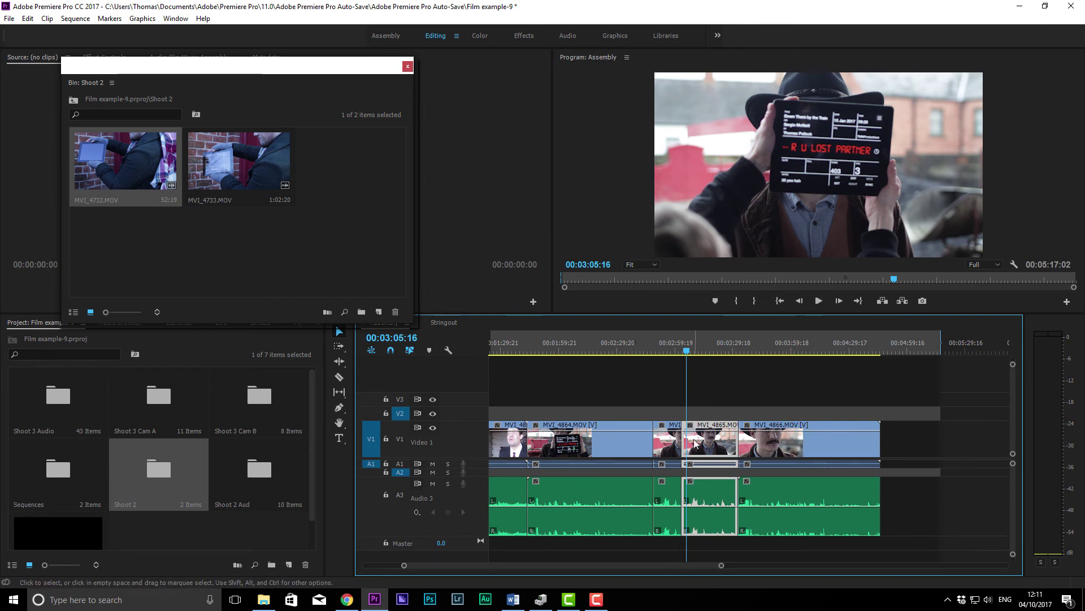
click(692, 407)
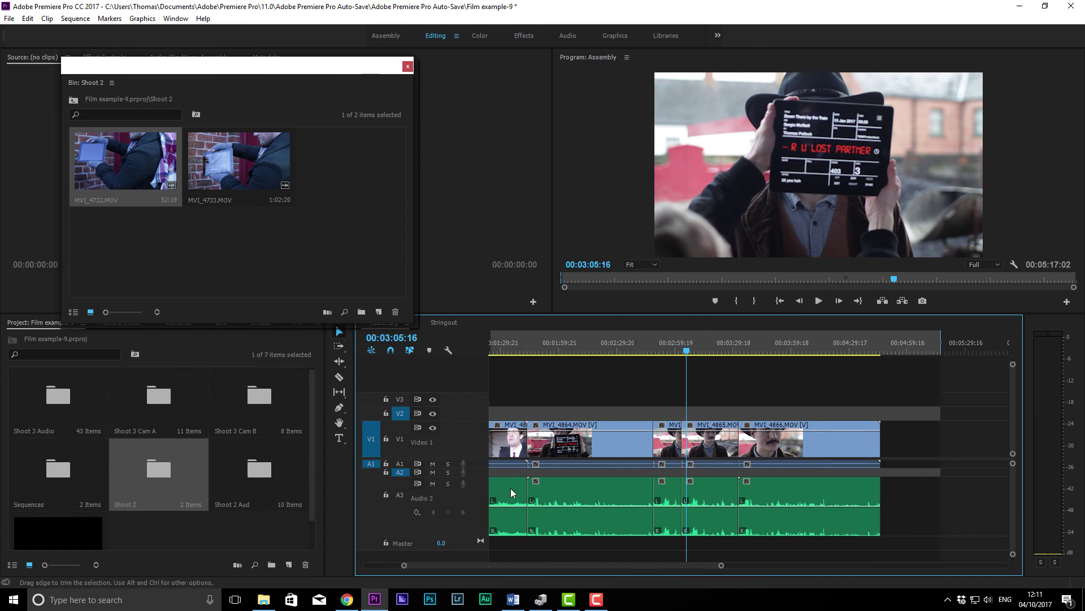
Step: Lock audio track A3 and move the playhead to 00:00:45:05
click(386, 495)
click(387, 495)
click(386, 494)
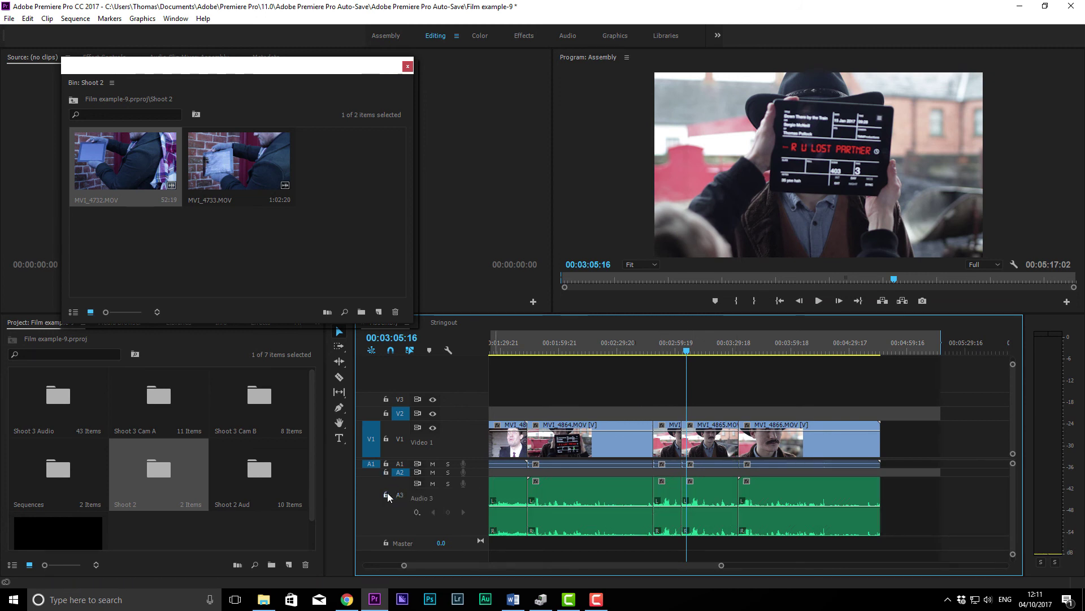
click(551, 351)
drag(551, 347, 555, 443)
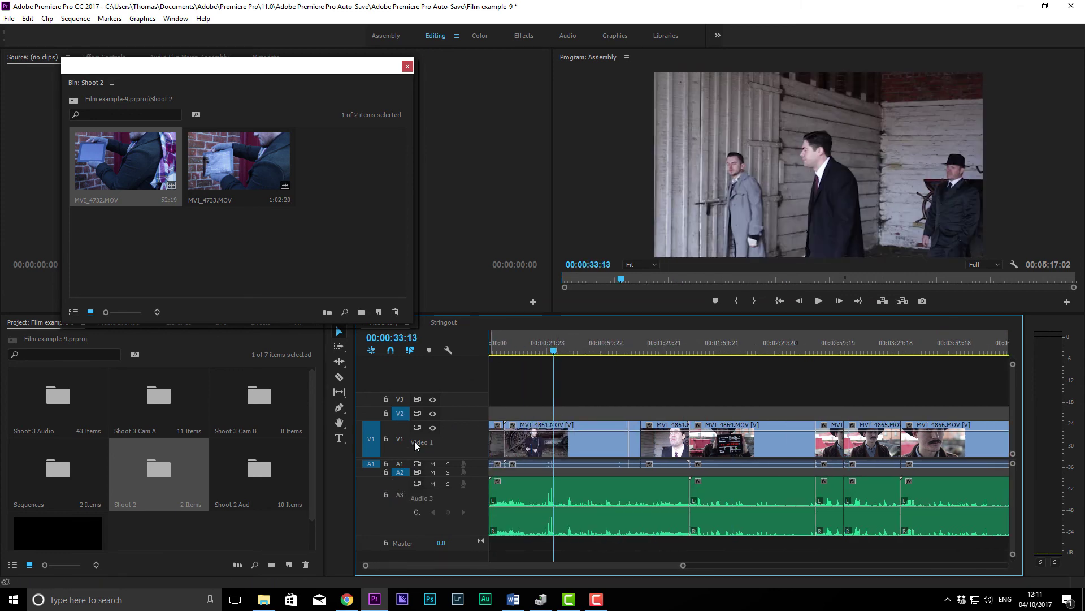
click(386, 495)
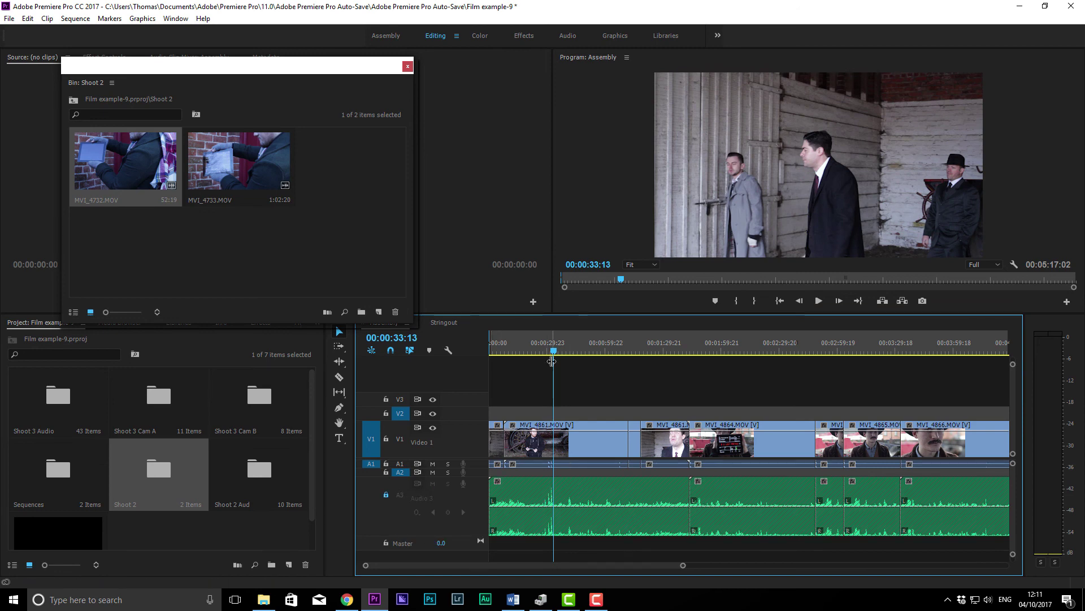
drag(554, 350, 576, 350)
Step: Try moving the long MVI_4861.MOV section along V1 while A3 is locked, undoing each move
click(545, 445)
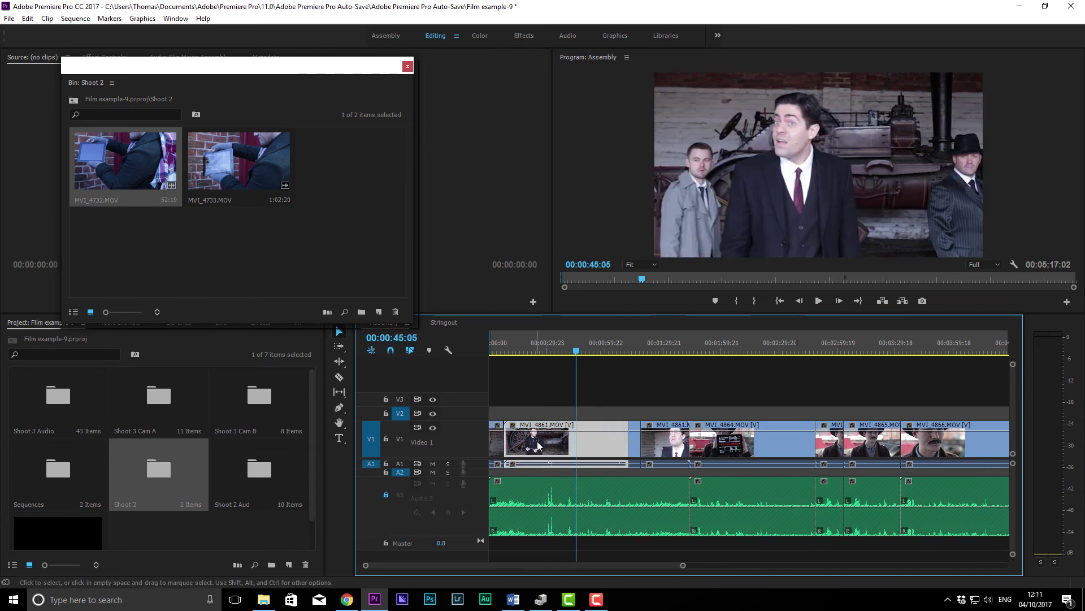
drag(544, 445, 583, 445)
key(ctrl+z)
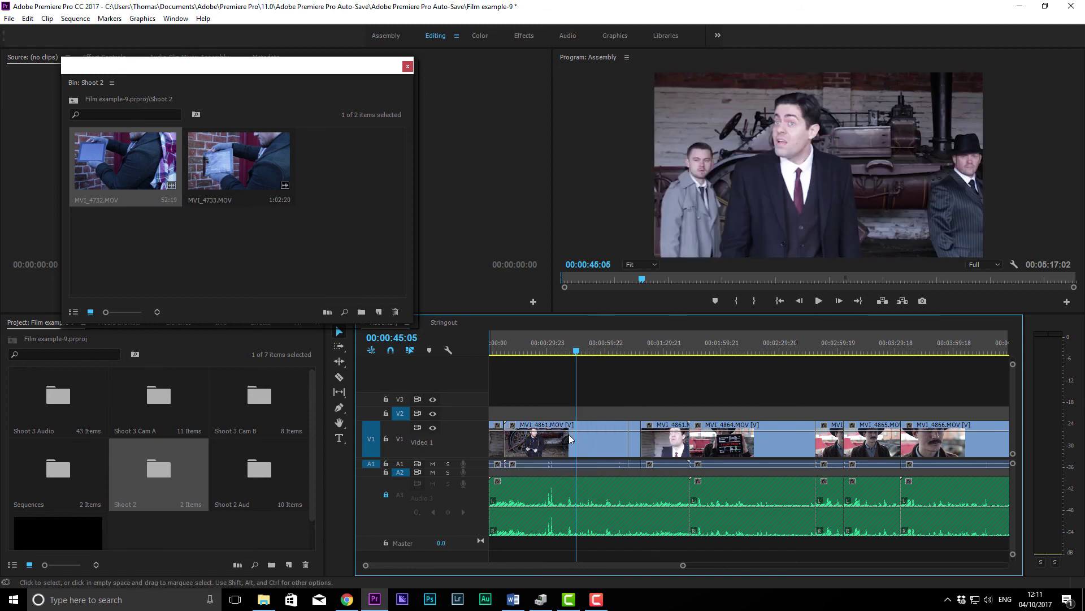
drag(542, 402, 582, 441)
key(ctrl+z)
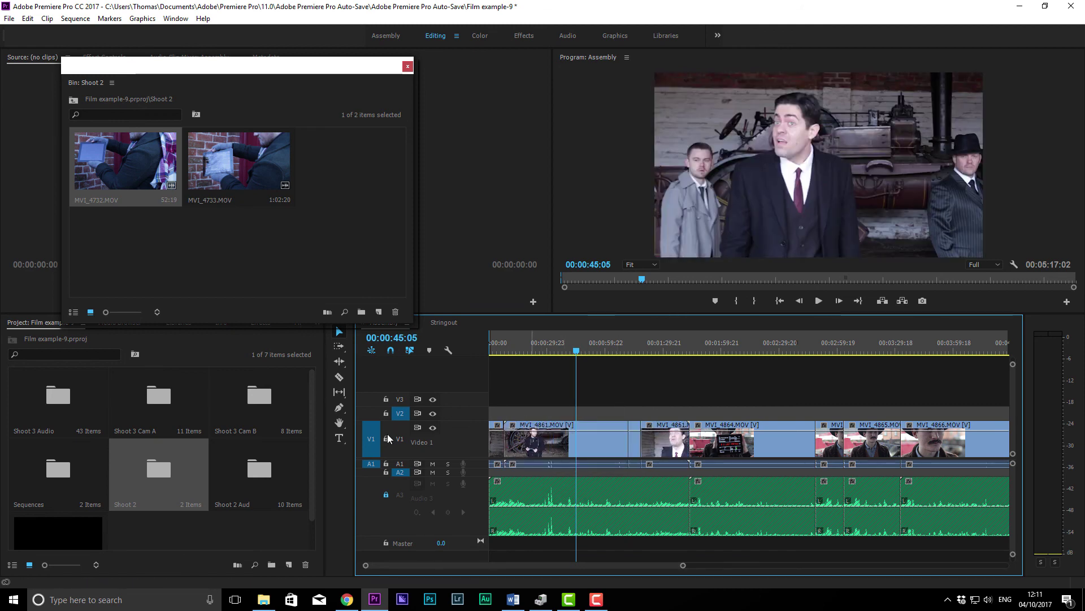
Step: Unlock audio track A3, and target V1 and A1 in addition to V2 and A2
click(387, 439)
click(387, 438)
click(387, 495)
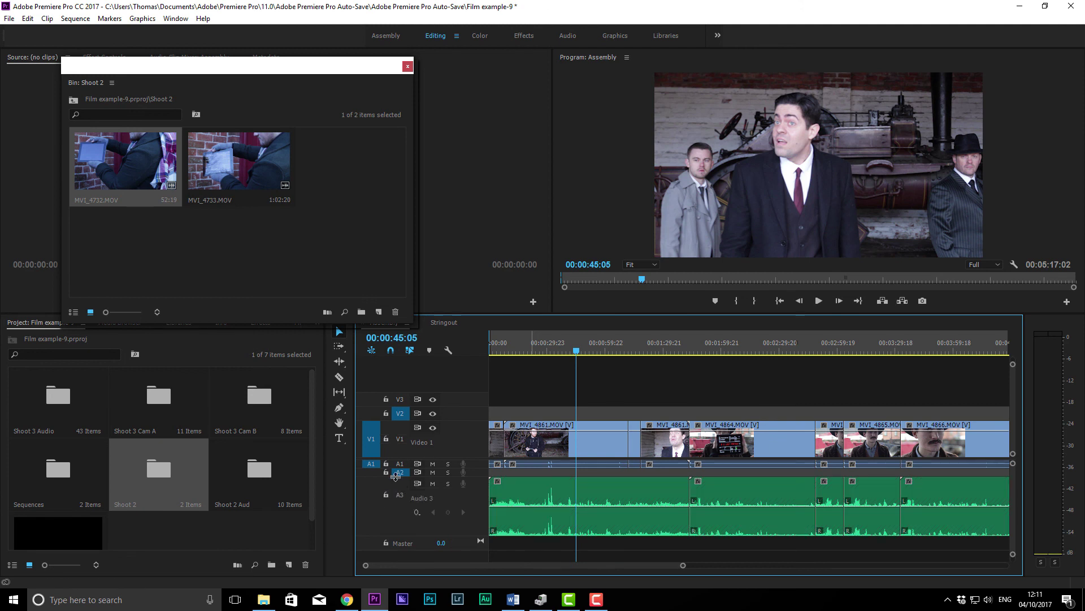
click(398, 474)
click(398, 473)
click(401, 465)
click(401, 441)
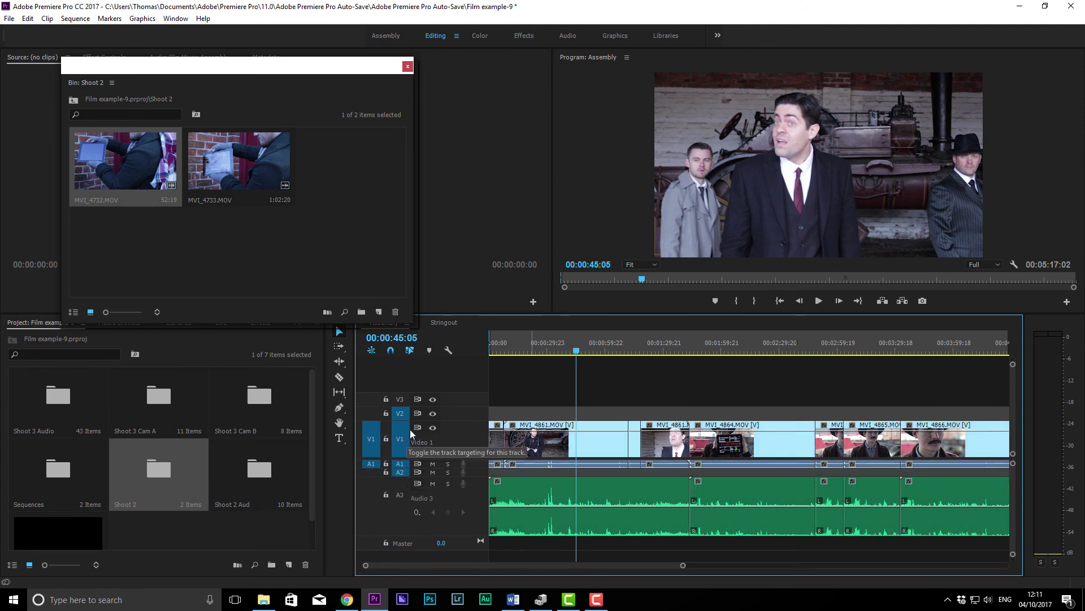
Step: Open the Add Tracks settings and enter 4 video tracks and 5 audio tracks
right_click(447, 414)
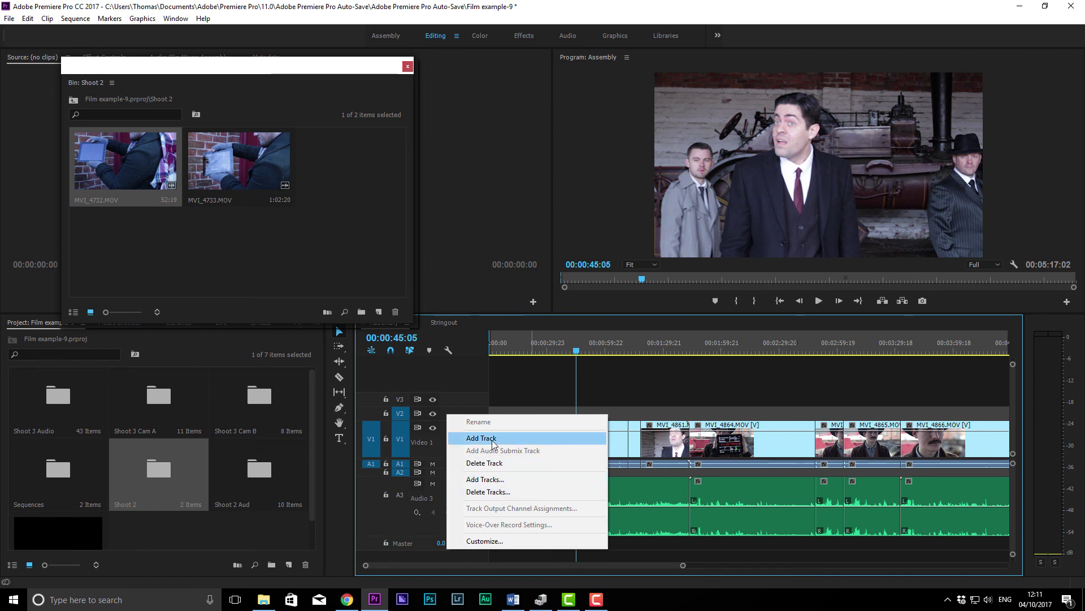
click(485, 479)
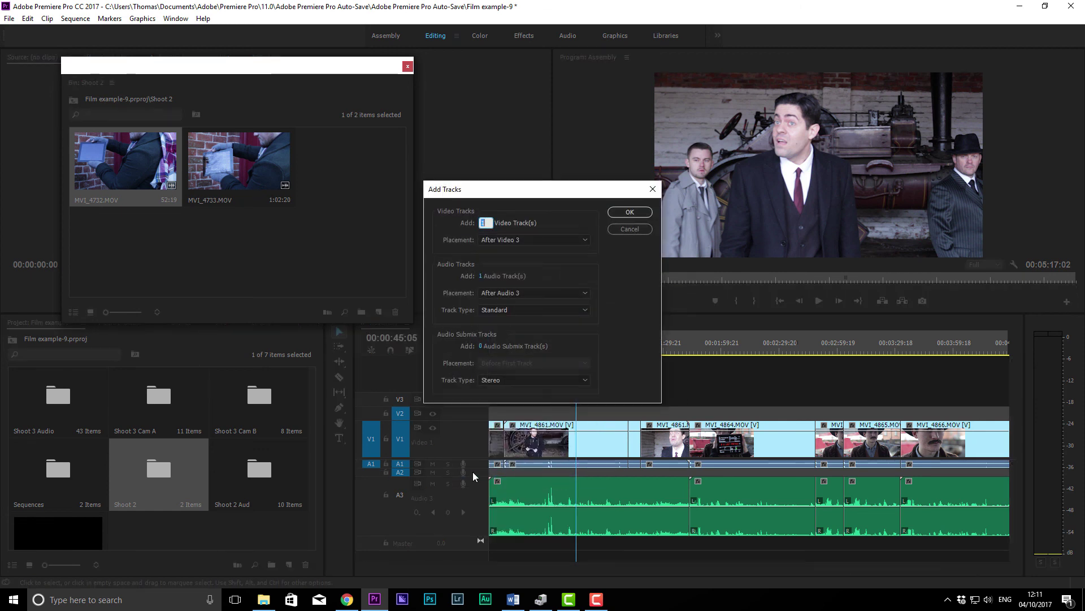
text(4)
click(490, 276)
text(5)
Step: Set the new audio tracks' type to 5.1, check the submix track types, and cancel adding the tracks
click(536, 311)
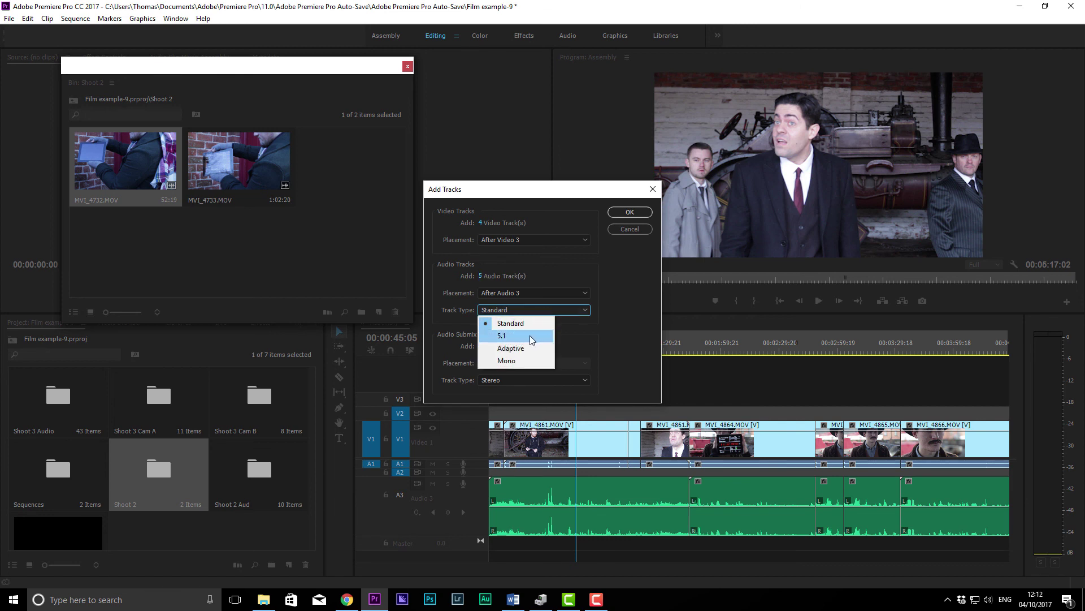
click(518, 323)
click(517, 314)
click(519, 311)
click(518, 335)
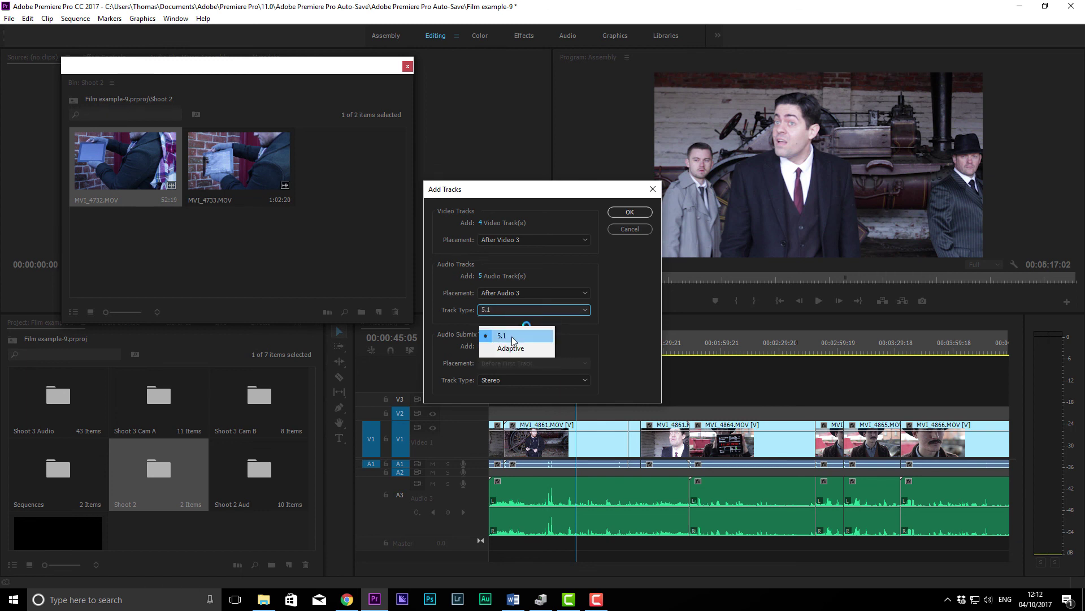
click(509, 379)
click(500, 391)
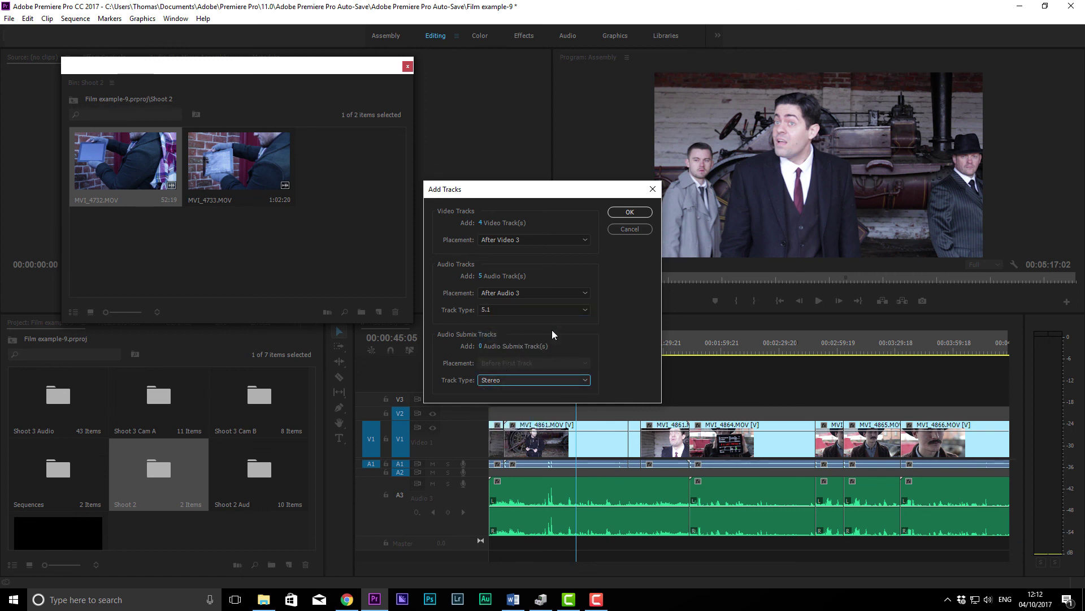
click(633, 229)
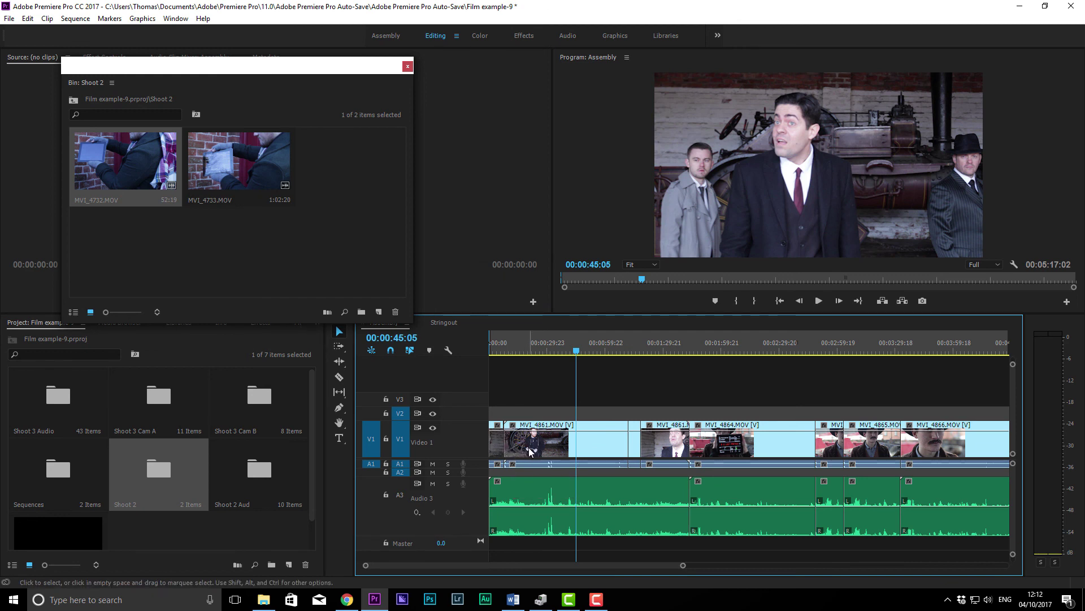
Step: Switch to Word to view the tutorial's chapter list, and return to Premiere Pro
click(514, 600)
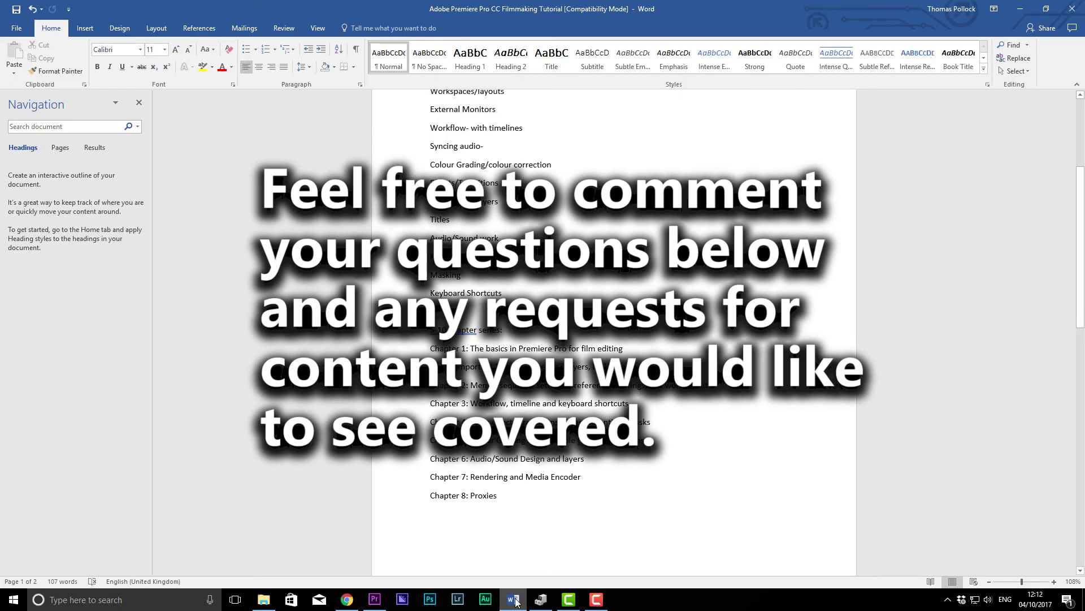
click(514, 601)
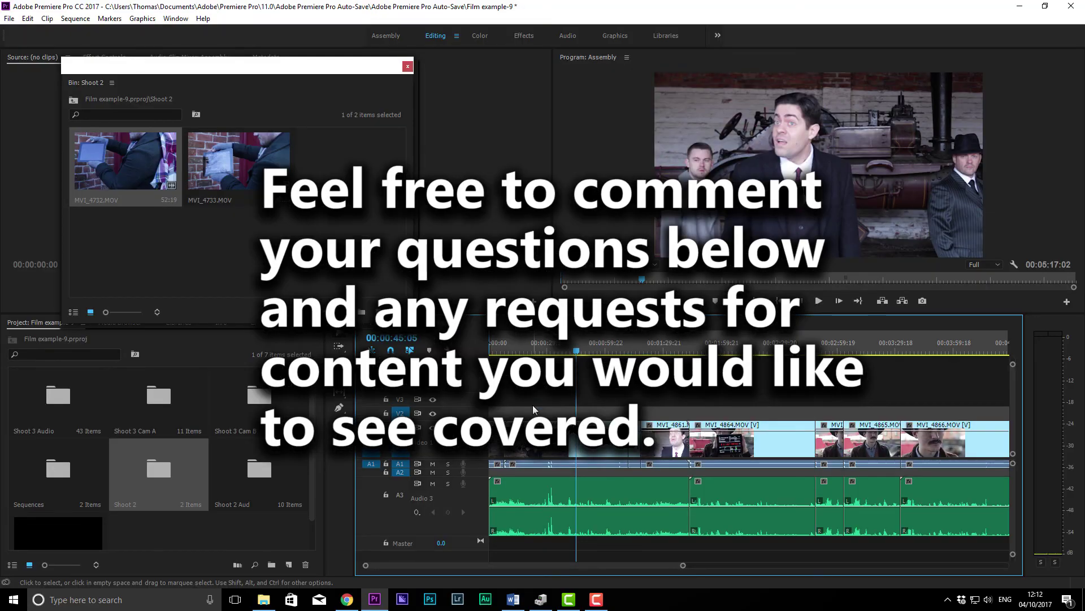